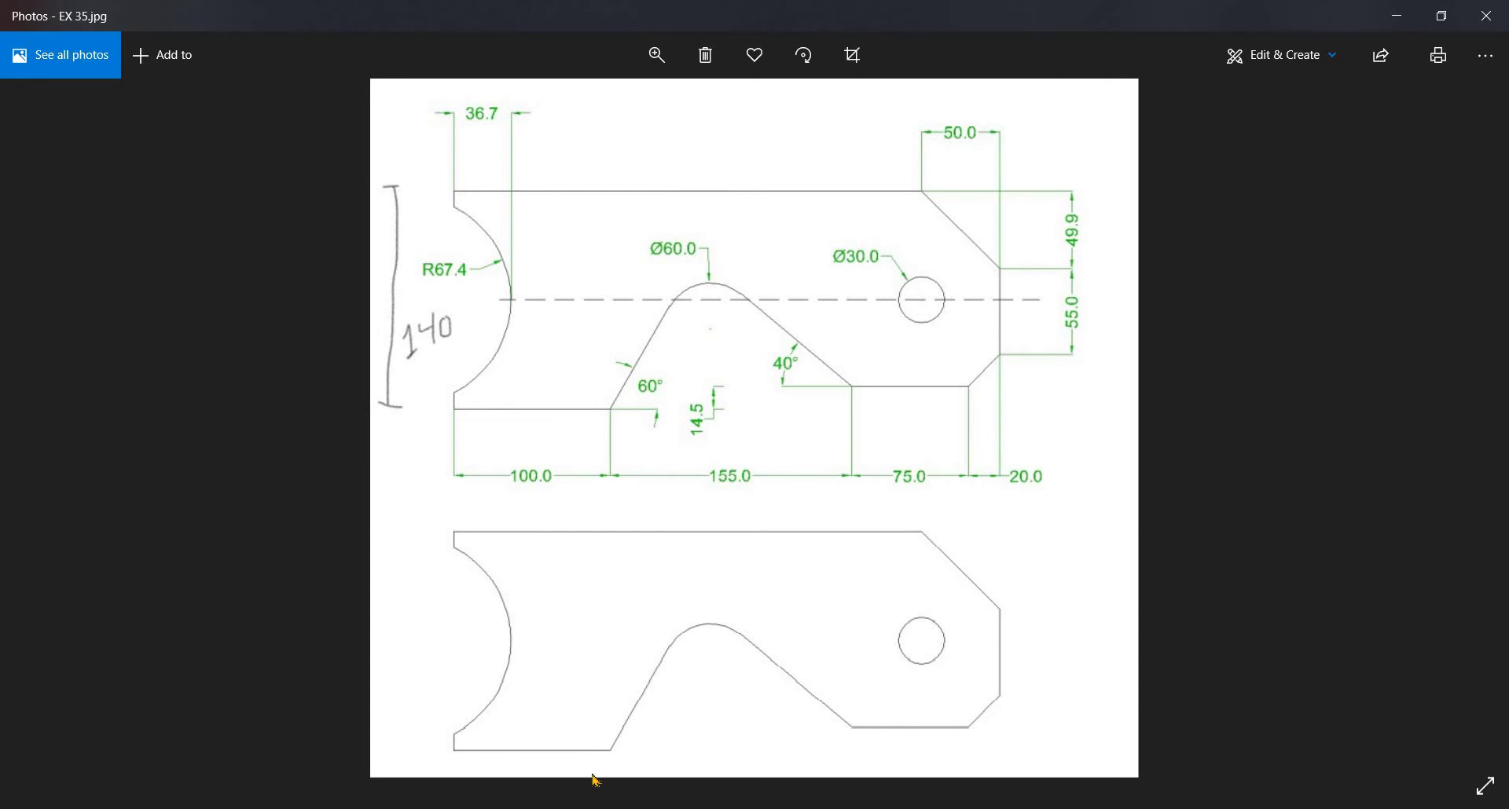
Switch to AutoCAD and draw a long horizontal line as the part's centreline
key("alt+Tab")
key("Escape")
key("Escape")
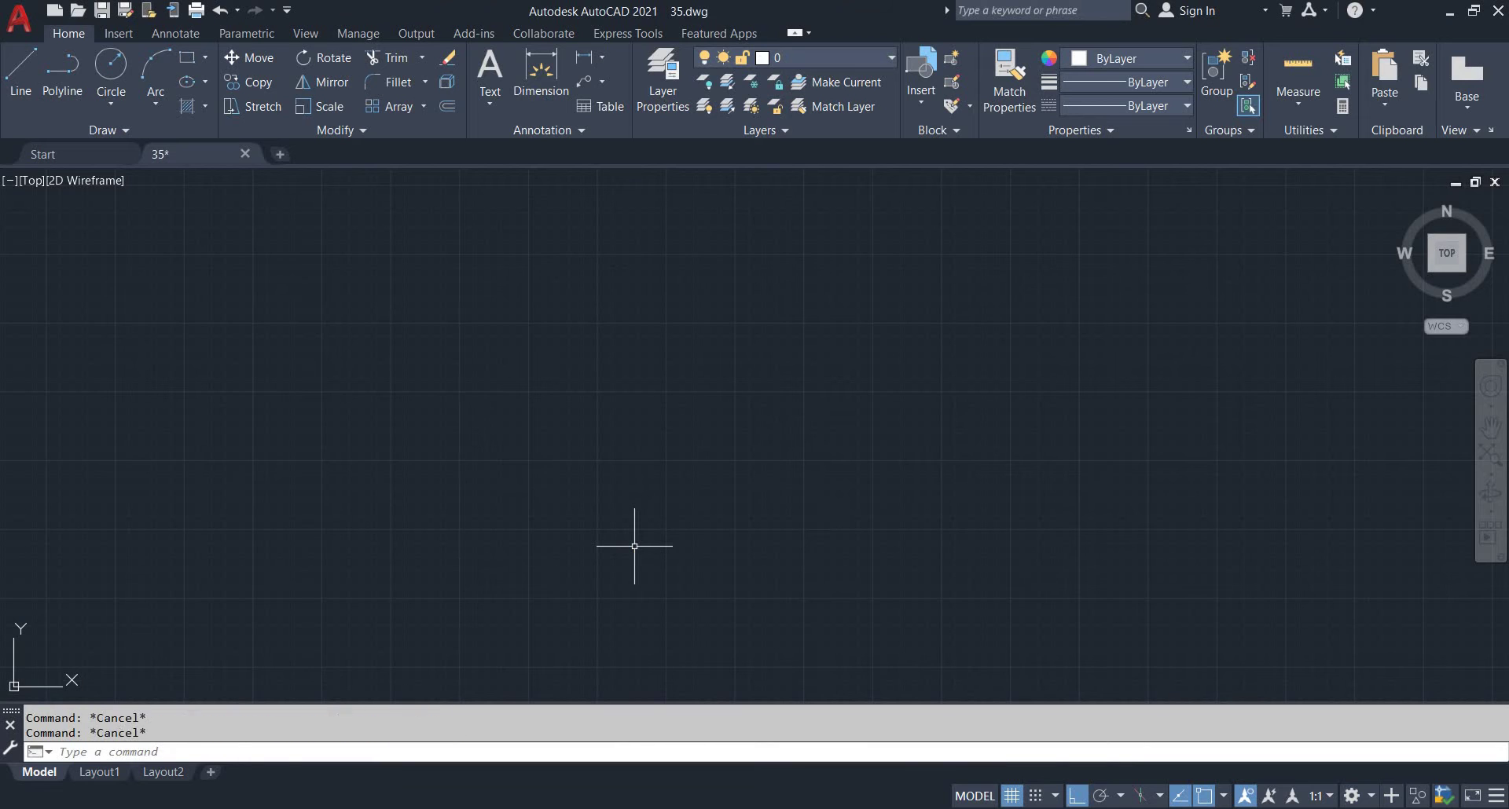
type("l")
key("Return")
left_click(297, 449)
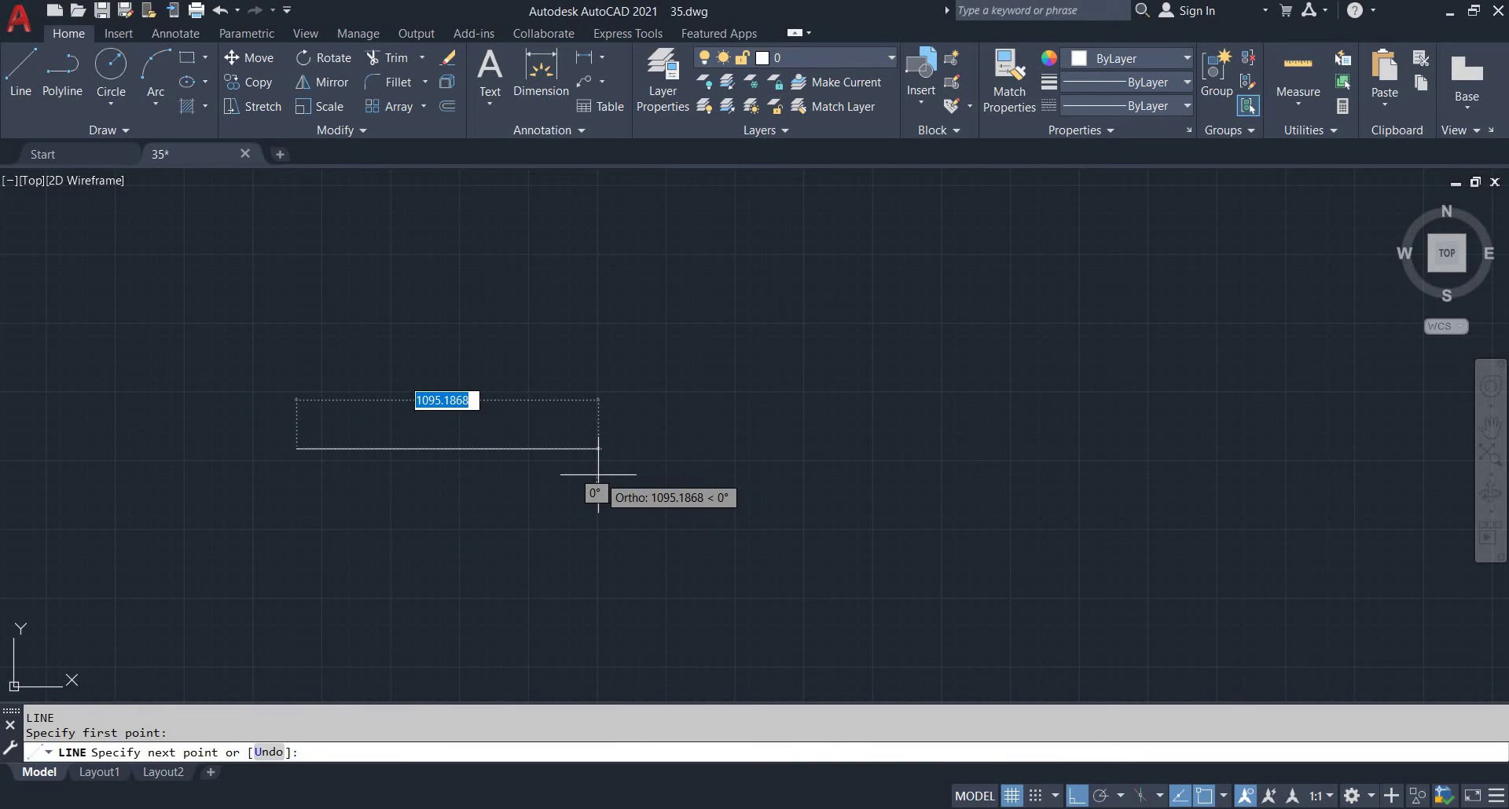
left_click(1047, 472)
key("Escape")
scroll(687, 460, "up", 3)
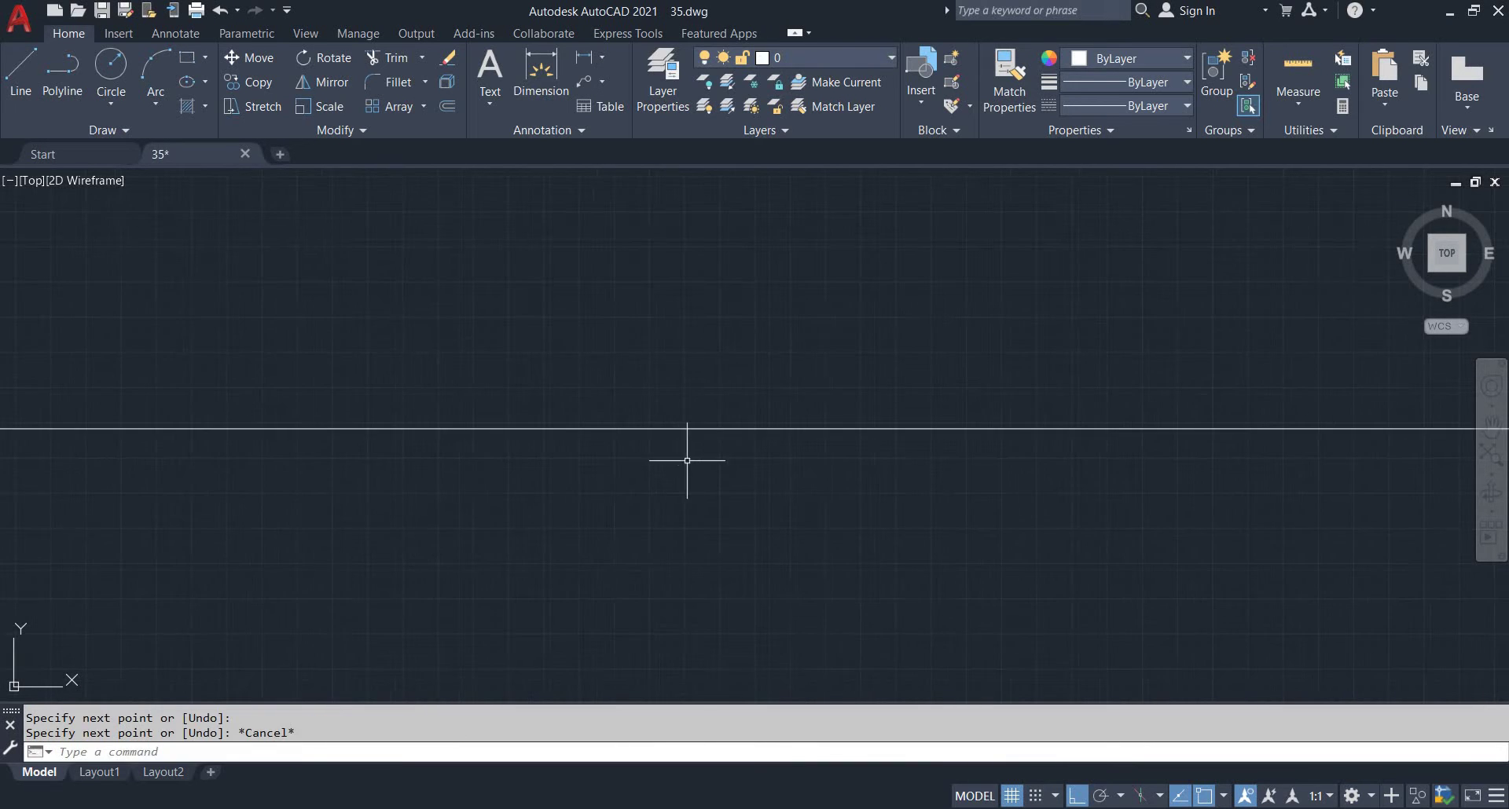
Offset the horizontal line by 140/2 once above and once below
key("alt+Tab")
key("alt+Tab")
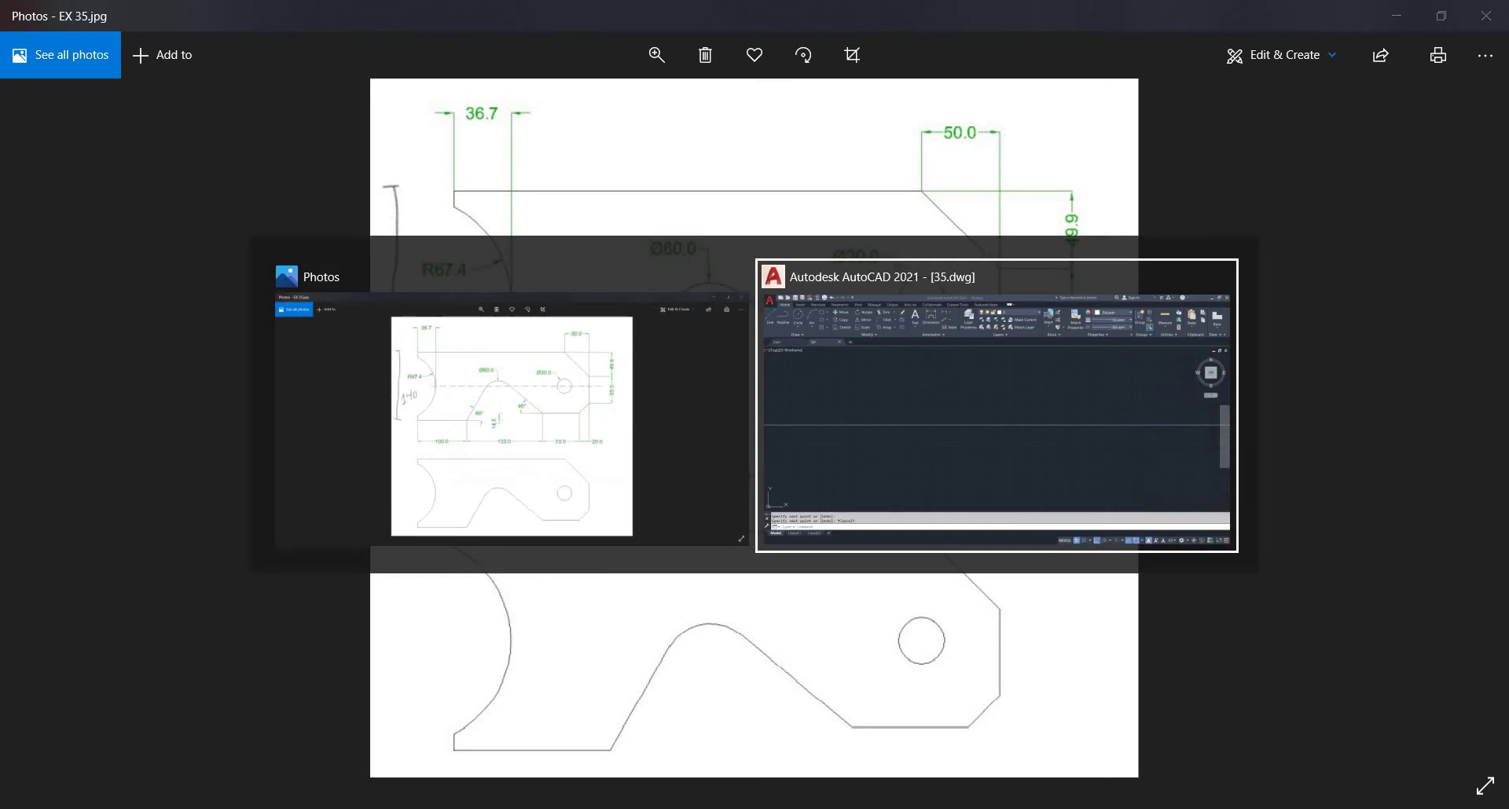
key("Escape")
key("Escape")
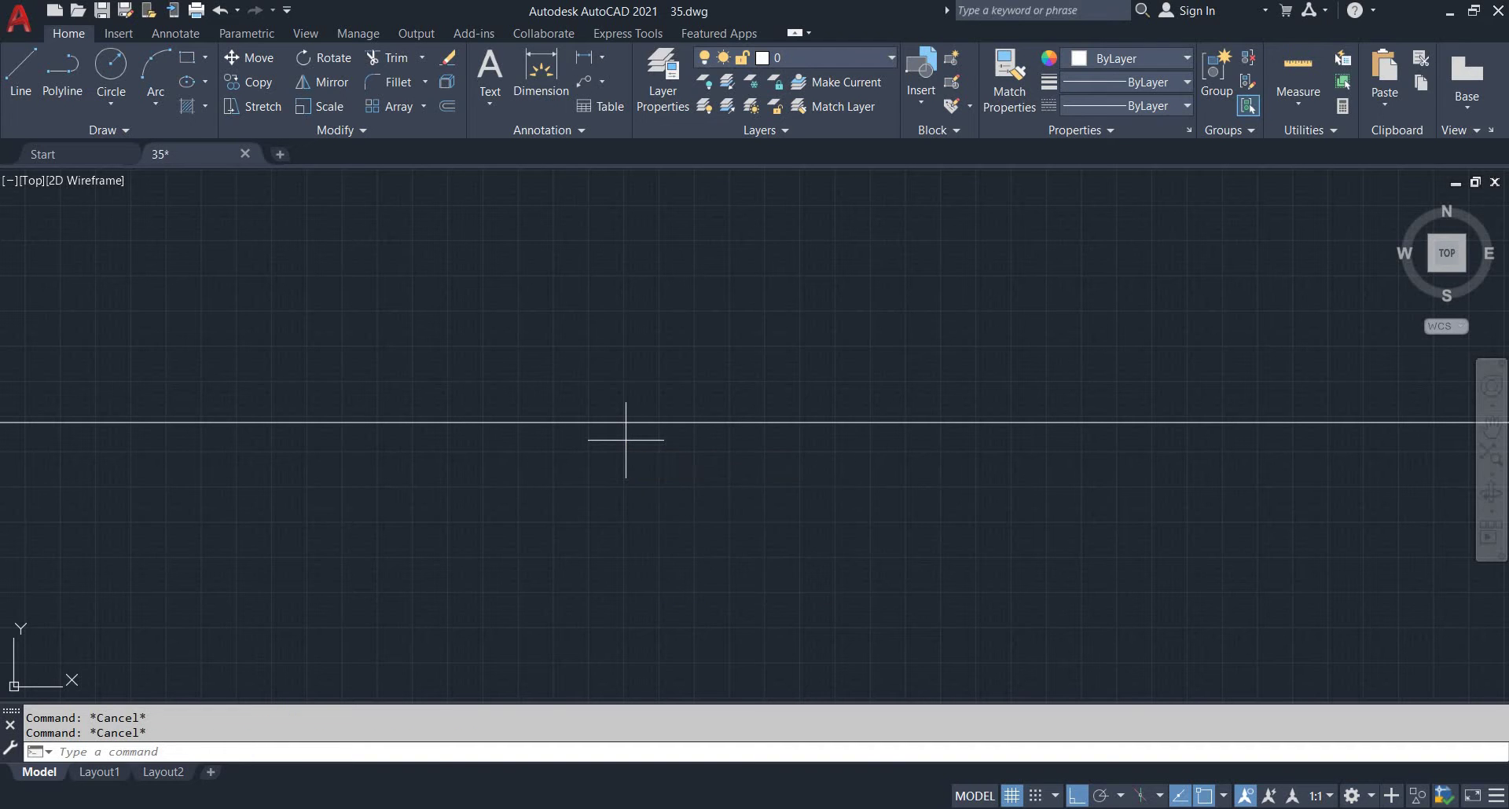
type("o")
key("Return")
type("14")
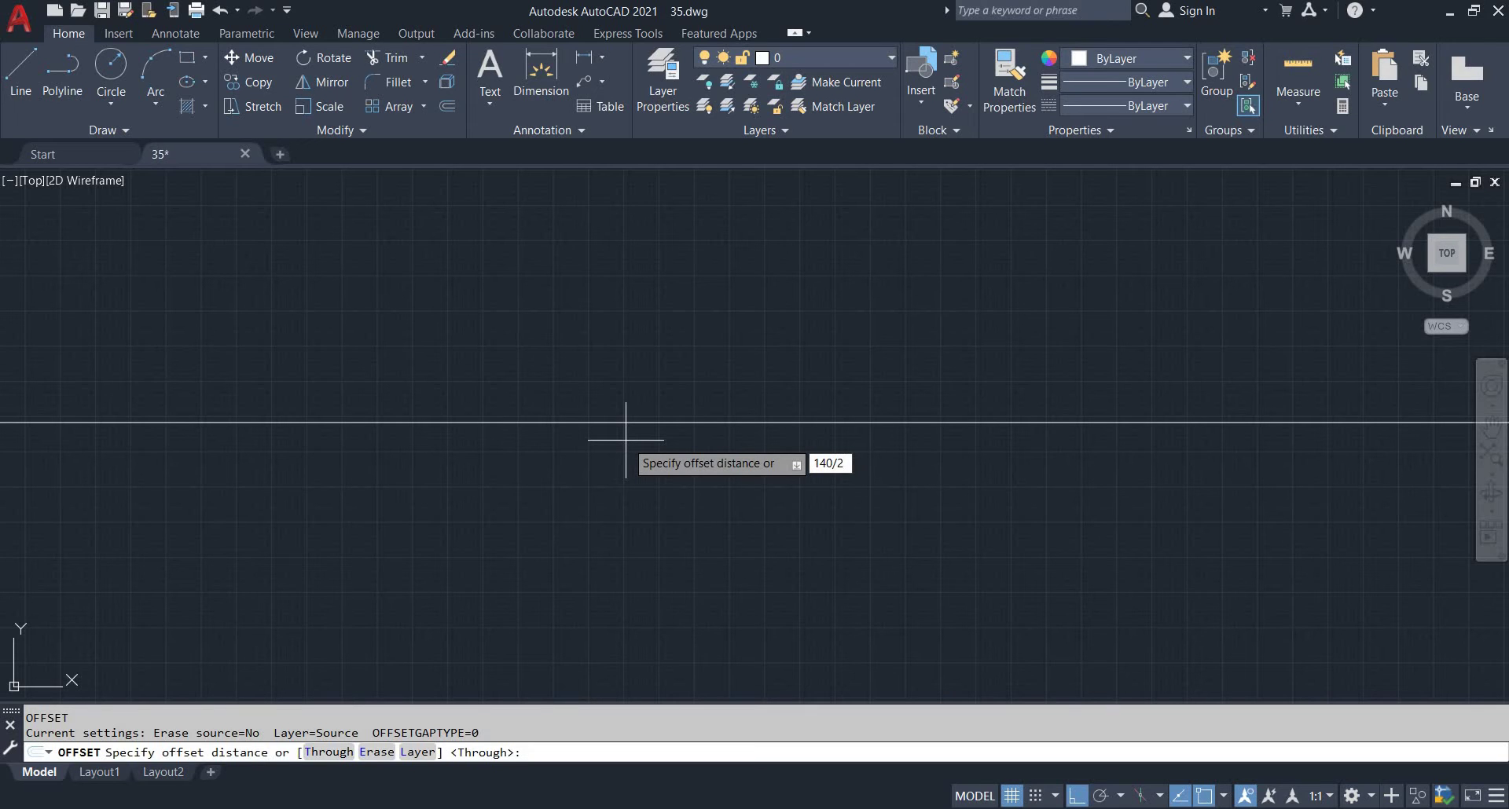
type("0/2")
key("Return")
left_click(681, 423)
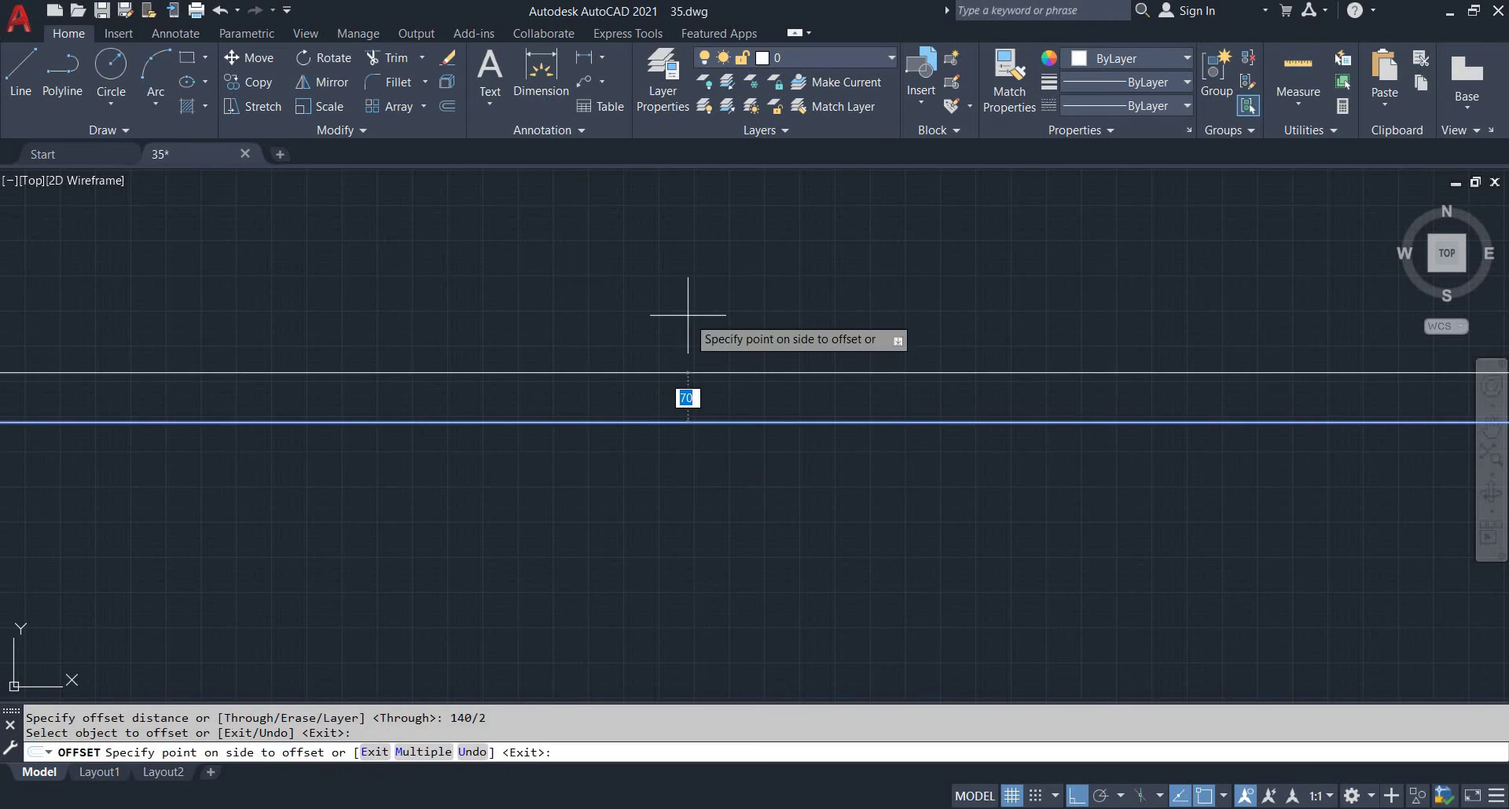
left_click(687, 317)
left_click(669, 424)
left_click(660, 509)
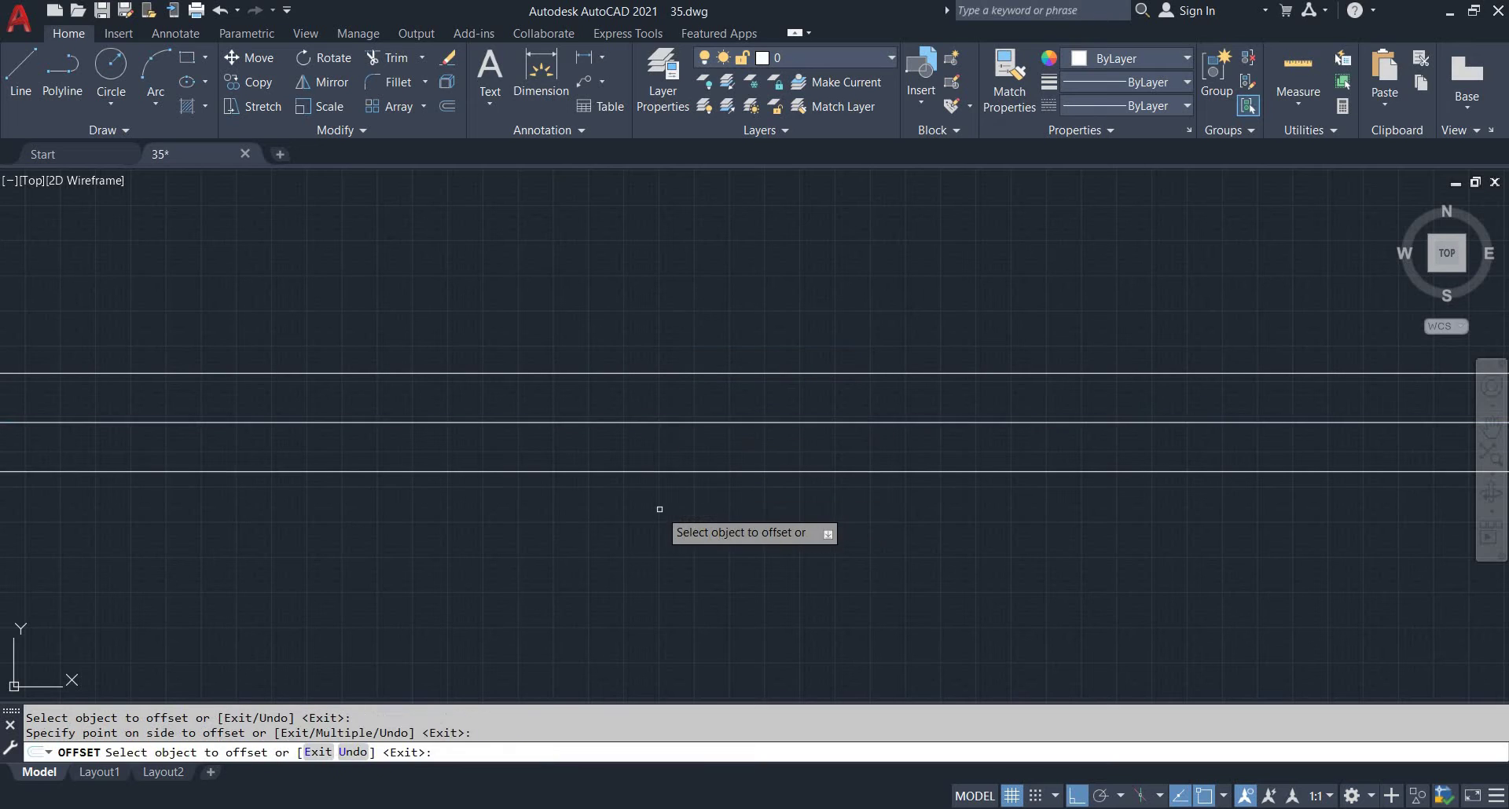
key("Escape")
Switch to the reference drawing EX 35.jpg and open the Calculator app over it
key("alt+Tab")
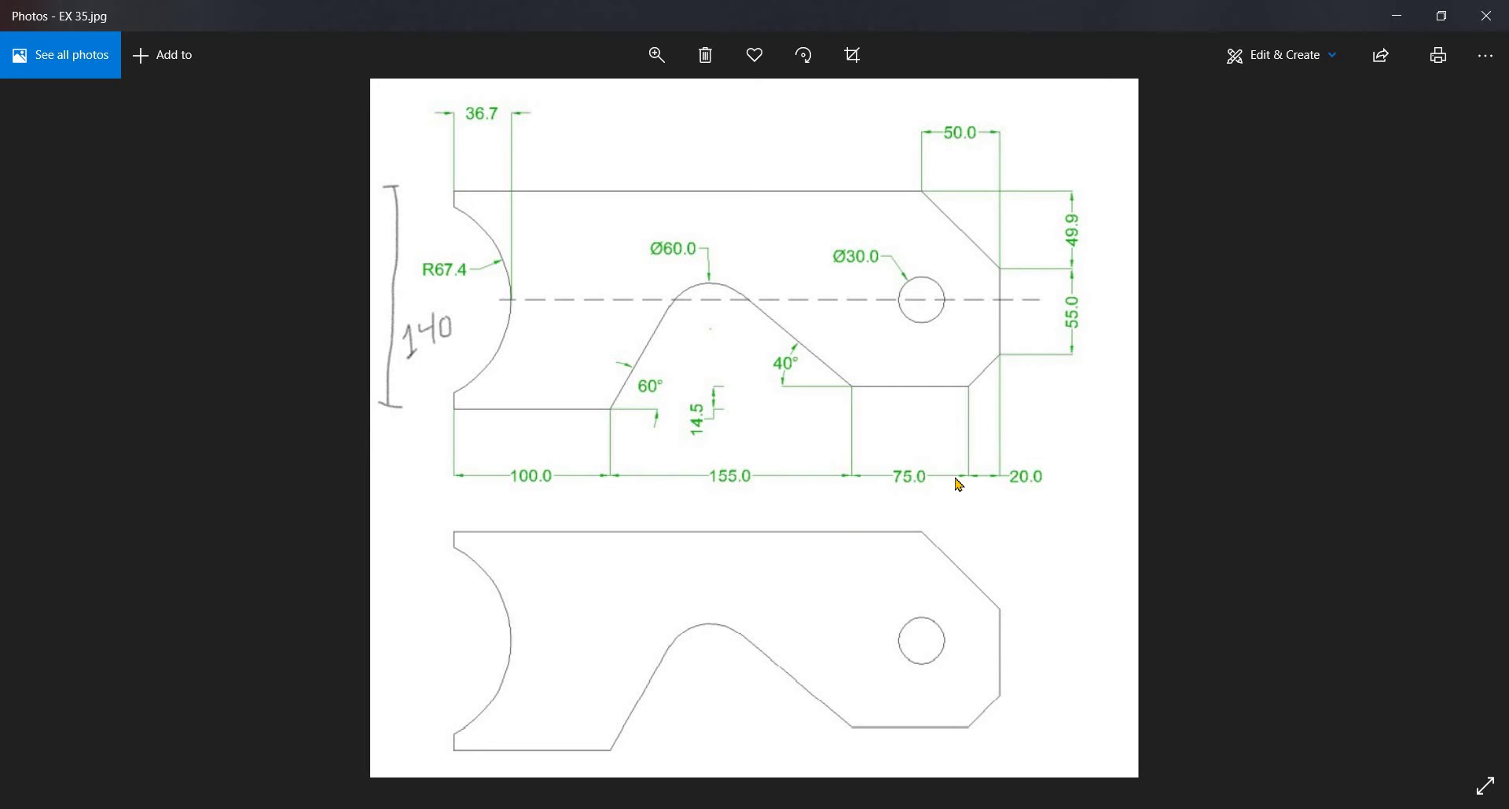
key("super")
type("C")
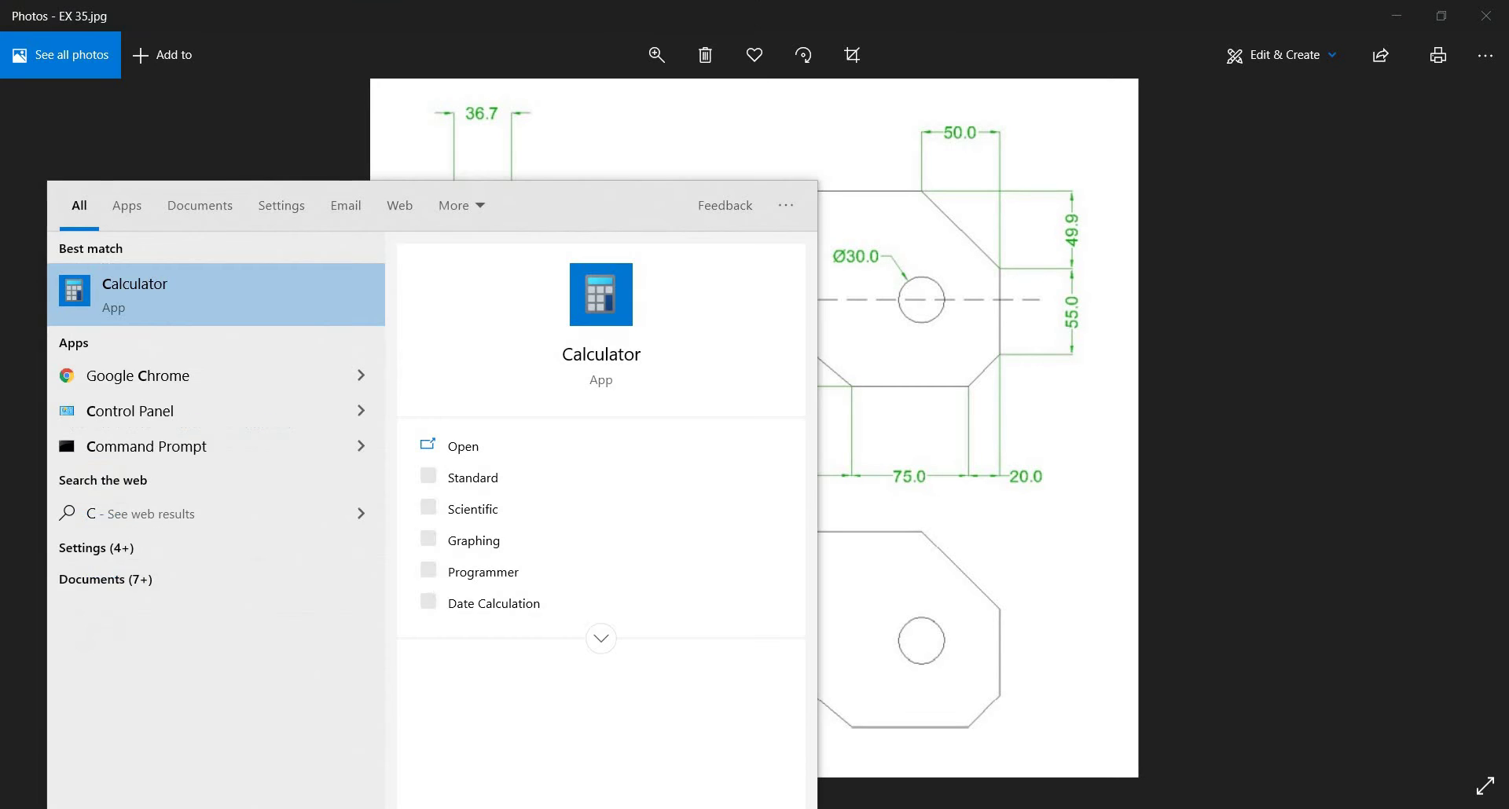
type("AL")
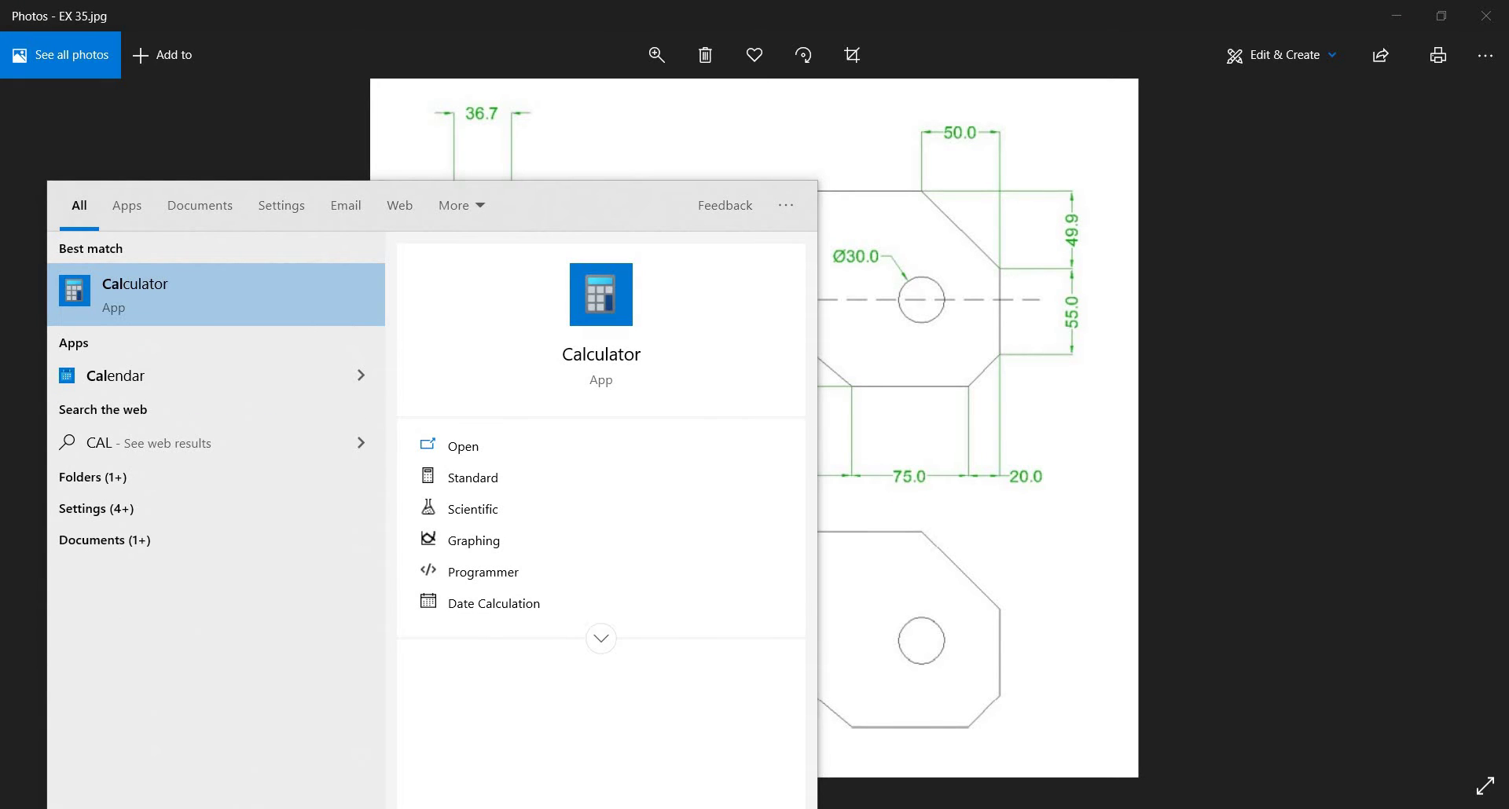
key("Return")
Calculate the part's overall length as 100+155+75+20, close Calculator and return to AutoCAD
type("1")
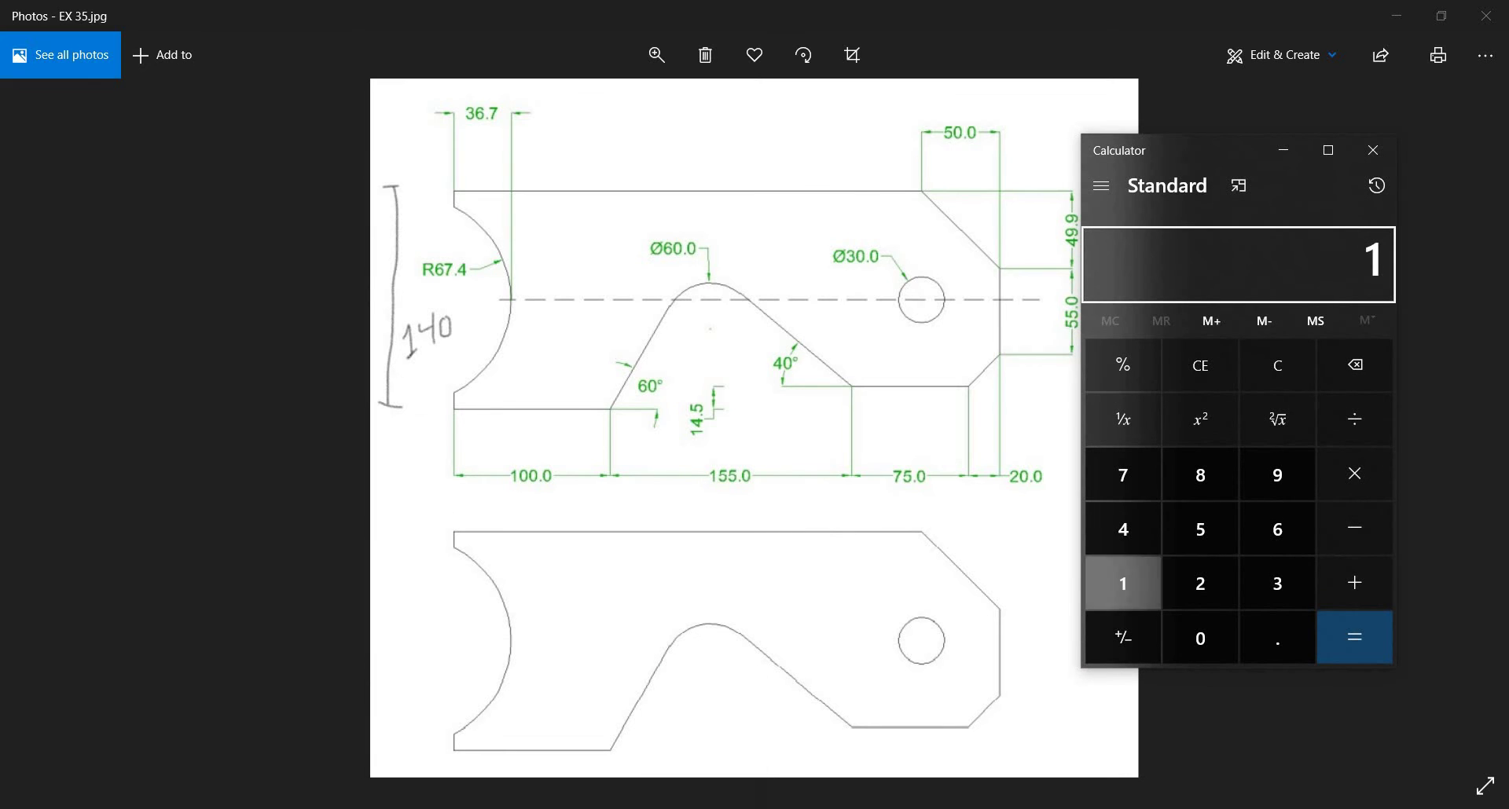
type("00+155+75+")
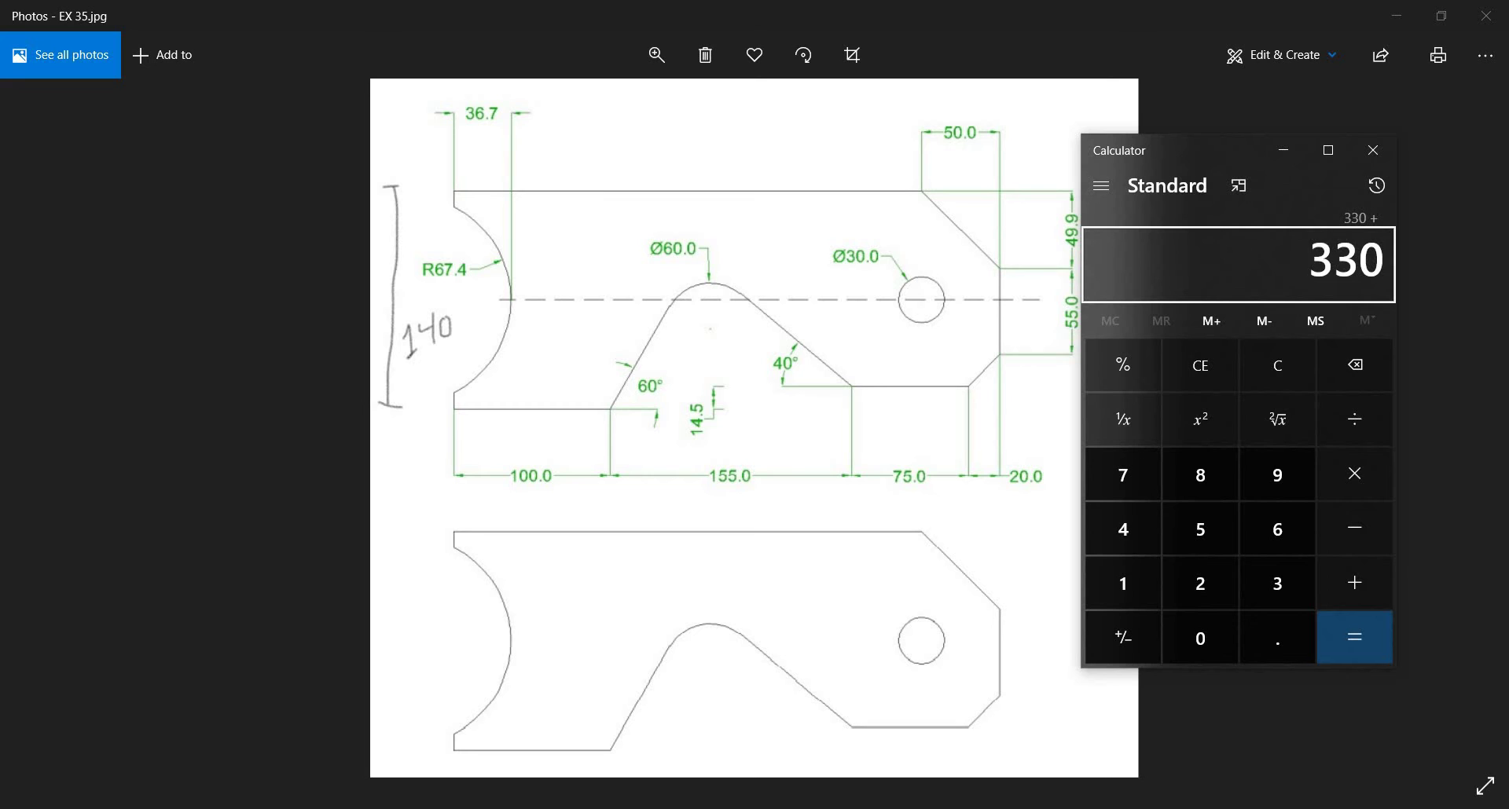
type("20")
key("Return")
left_click(1283, 150)
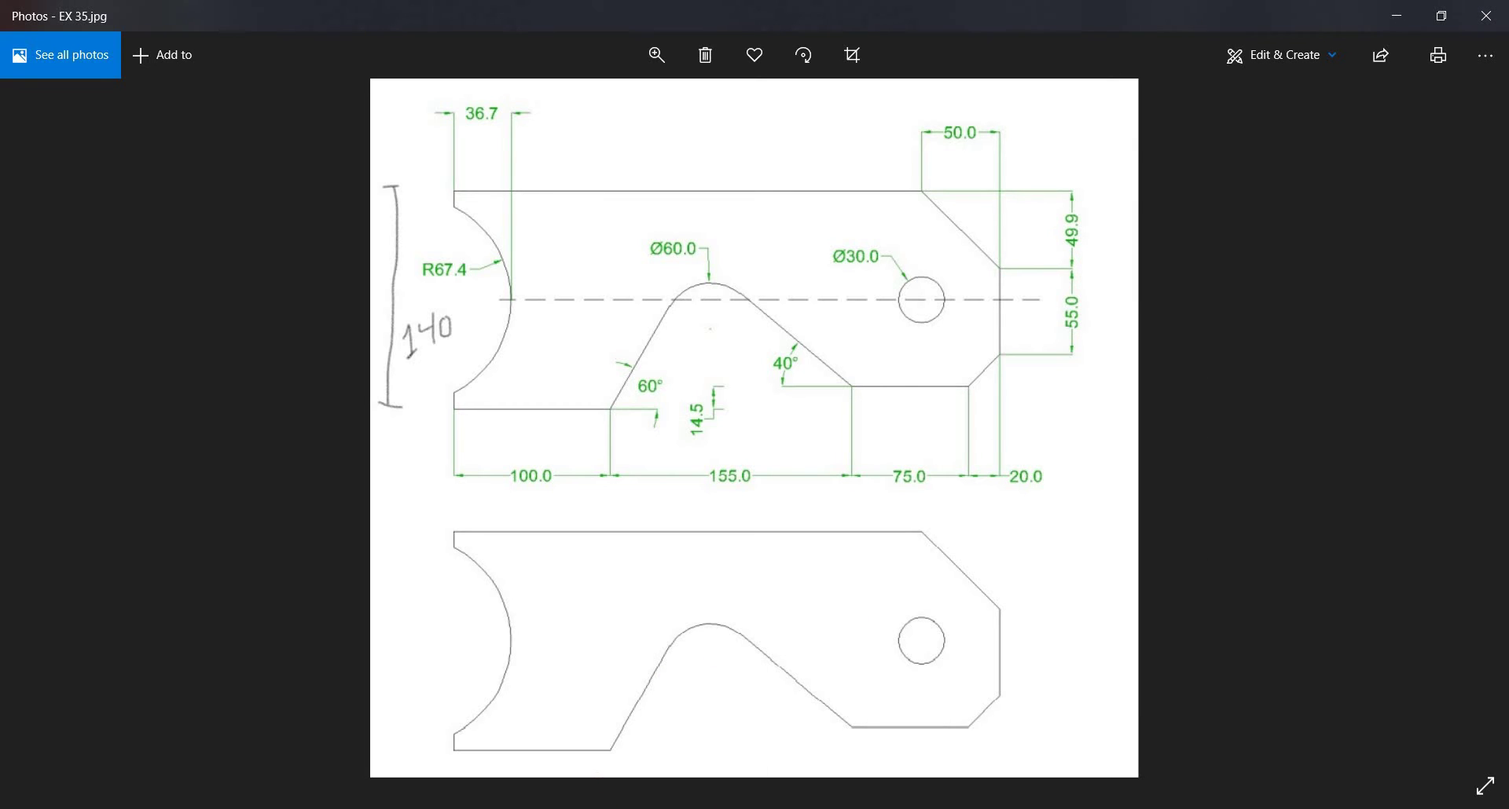
key("alt+Tab")
key("alt+Tab")
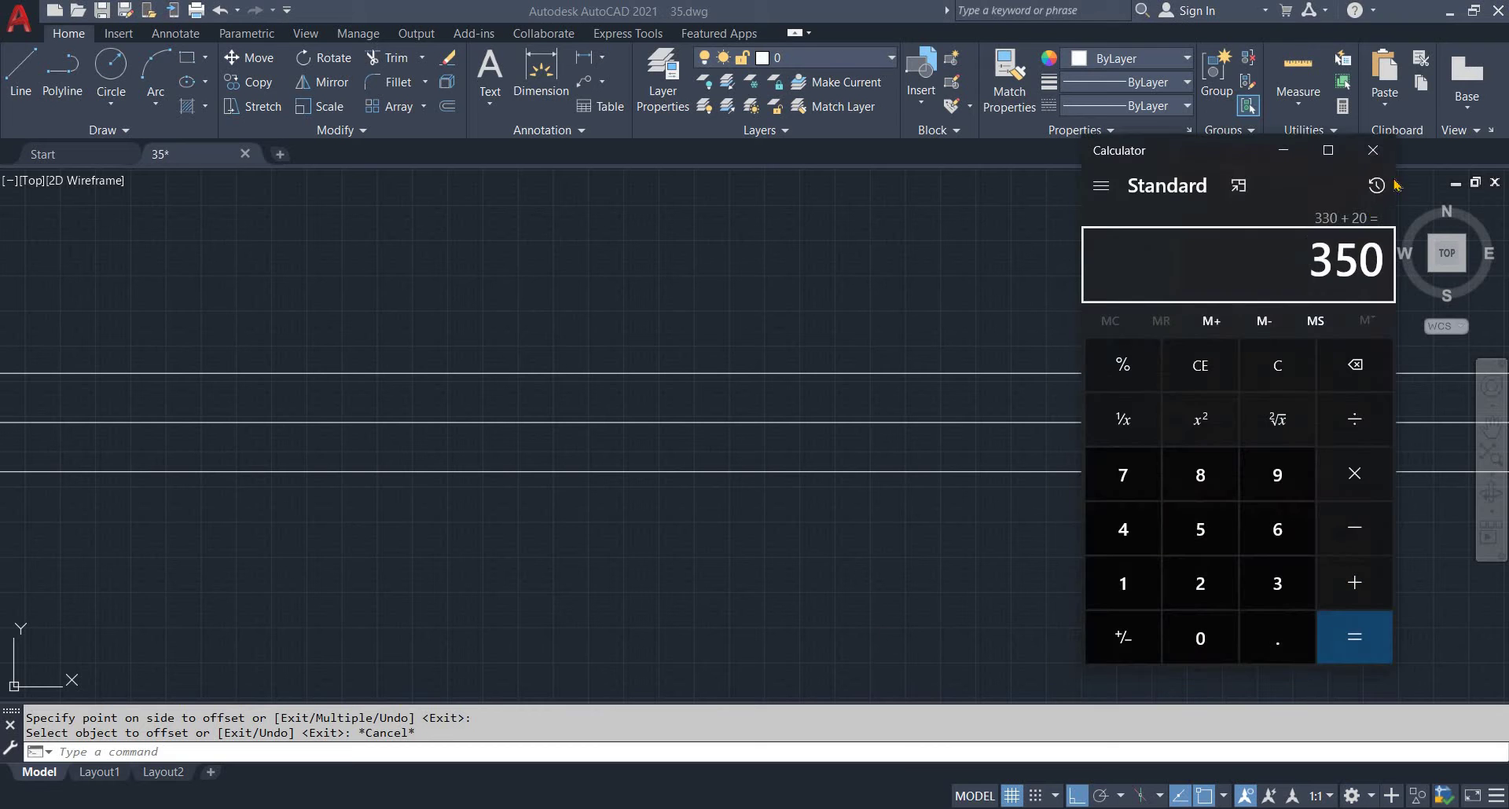
left_click(1371, 154)
Draw a vertical line crossing all three horizontal lines
scroll(719, 492, "down", 2)
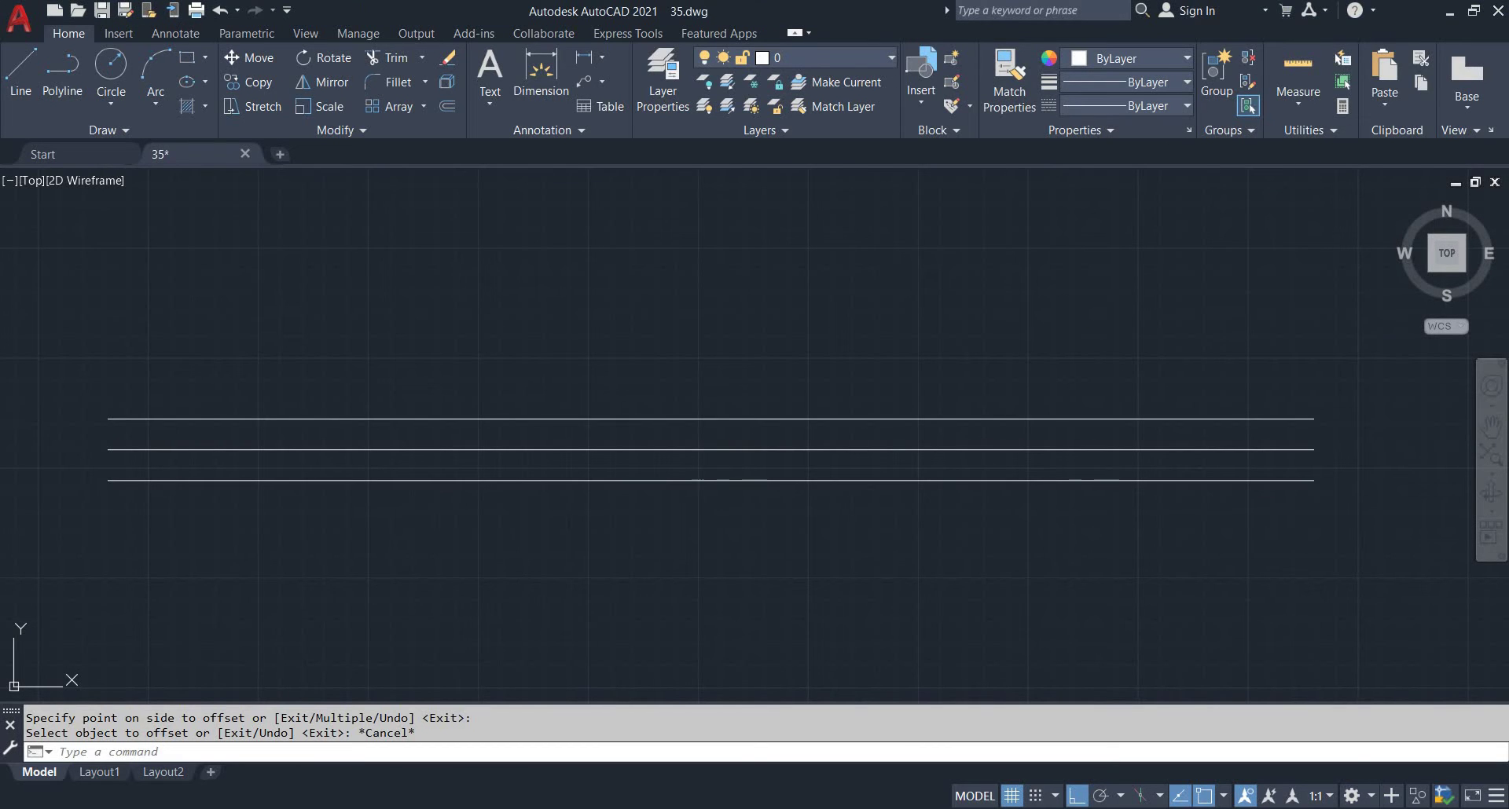
key("Escape")
type("l")
key("Return")
left_click(587, 563)
left_click(588, 308)
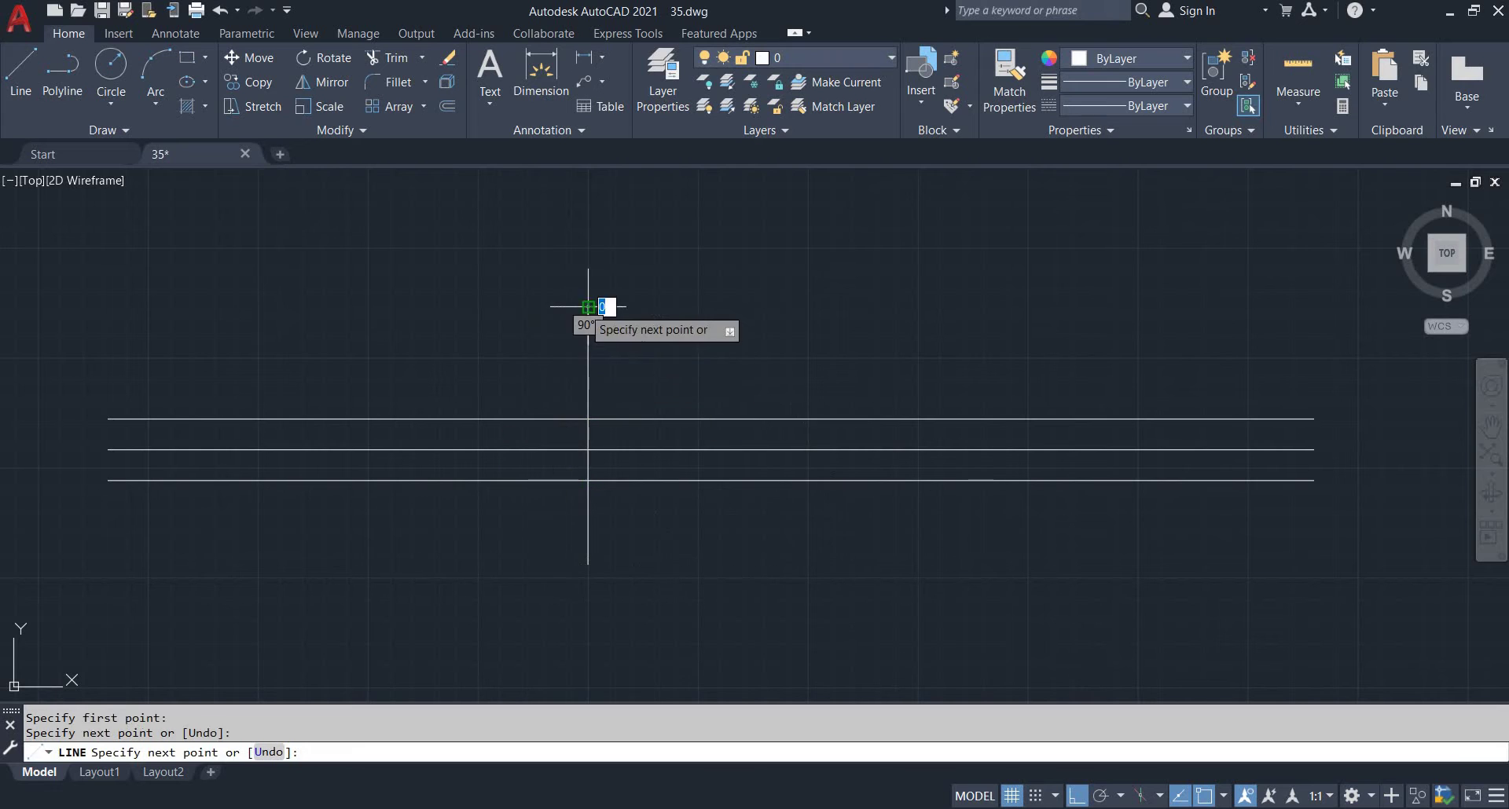
key("Escape")
Offset the vertical line 350 to the right
type("o")
key("Return")
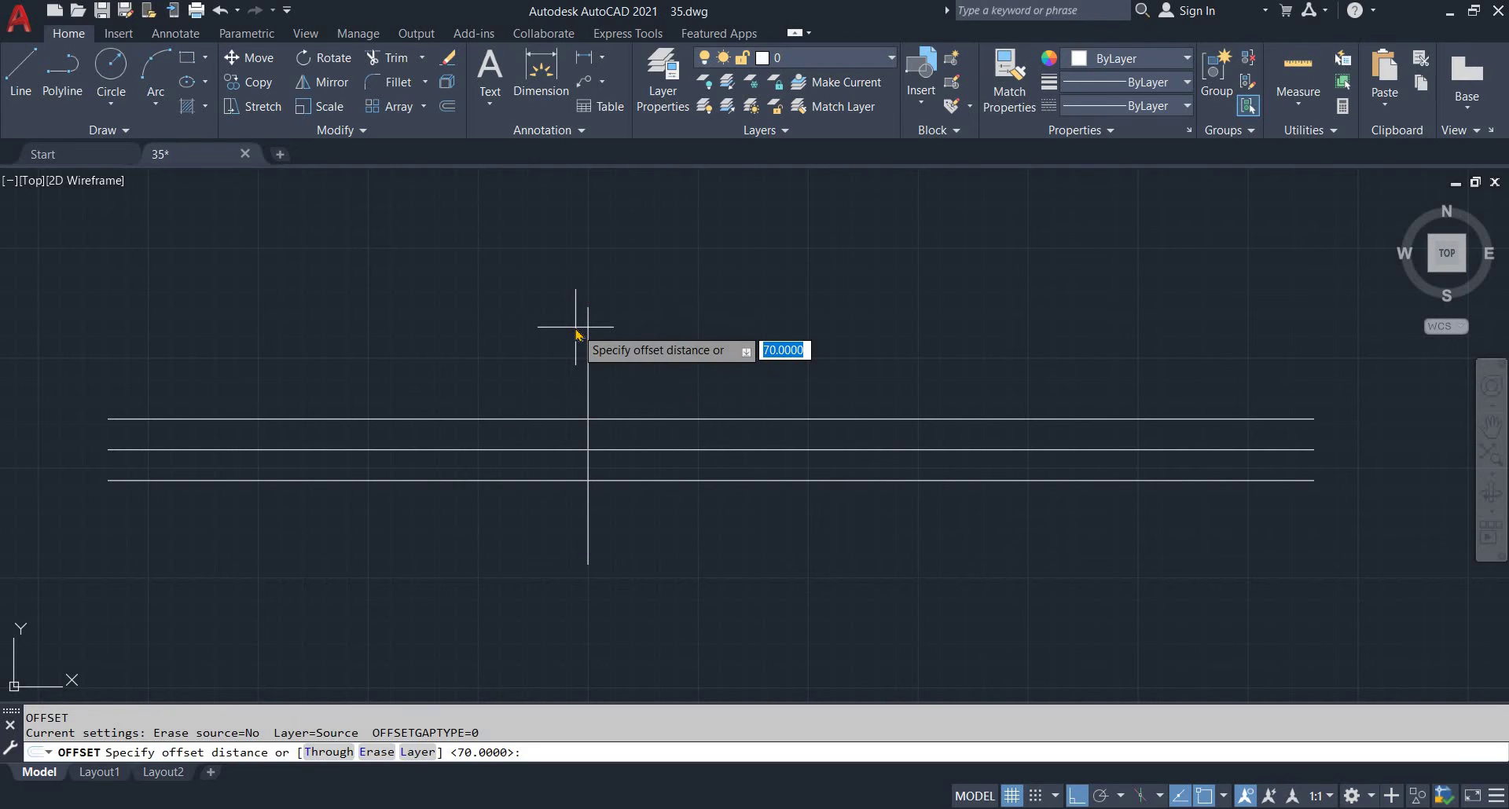
type("350")
key("Return")
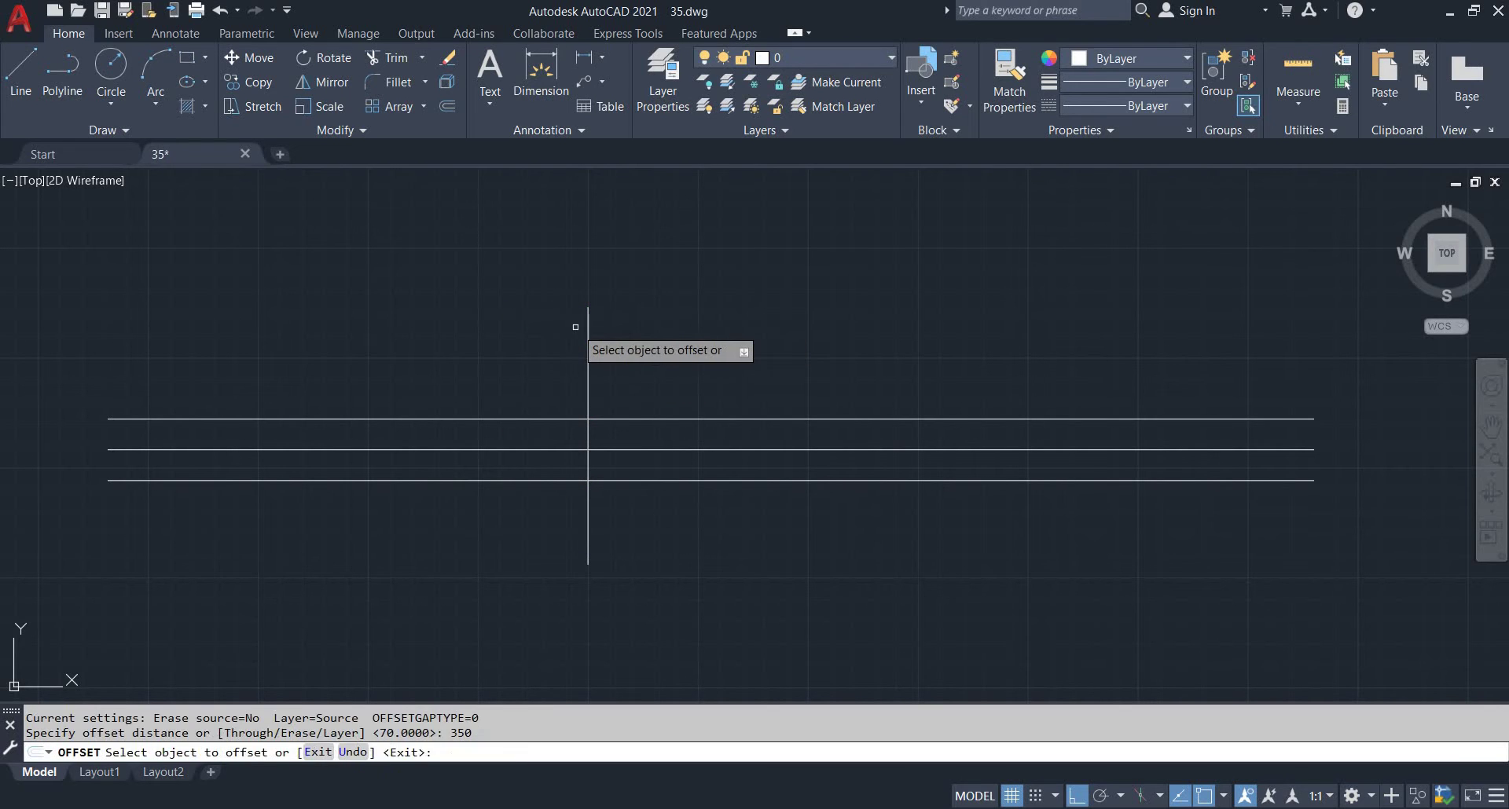
left_click(588, 346)
left_click(834, 382)
key("Escape")
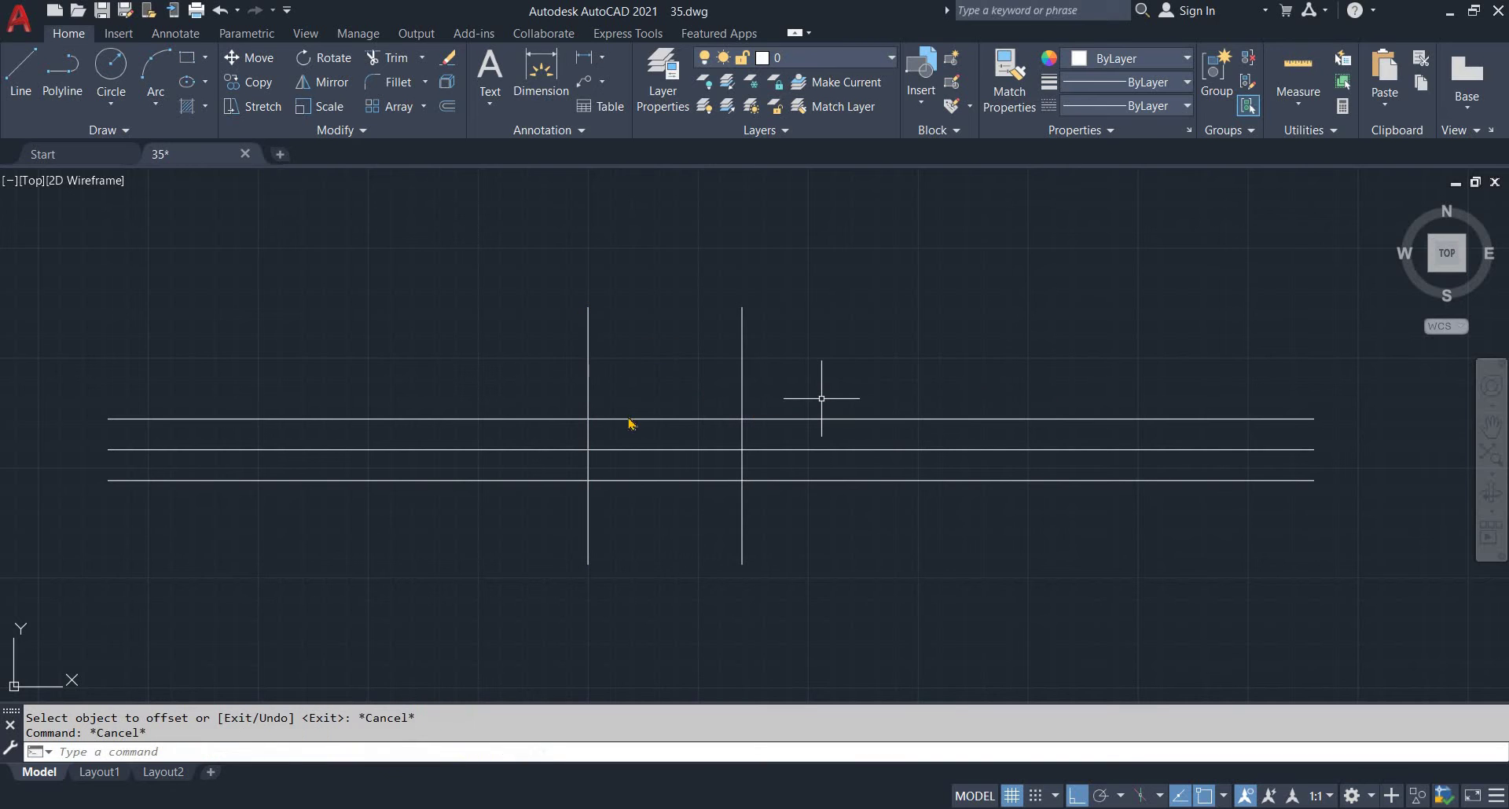
Trim the overhanging ends of the horizontal and vertical lines to leave a rectangle with its centreline
type("tr")
key("Return")
left_click_drag(421, 354, 359, 577)
mouse_move(913, 594)
left_mouse_down()
mouse_move(873, 330)
mouse_move(874, 579)
left_mouse_up()
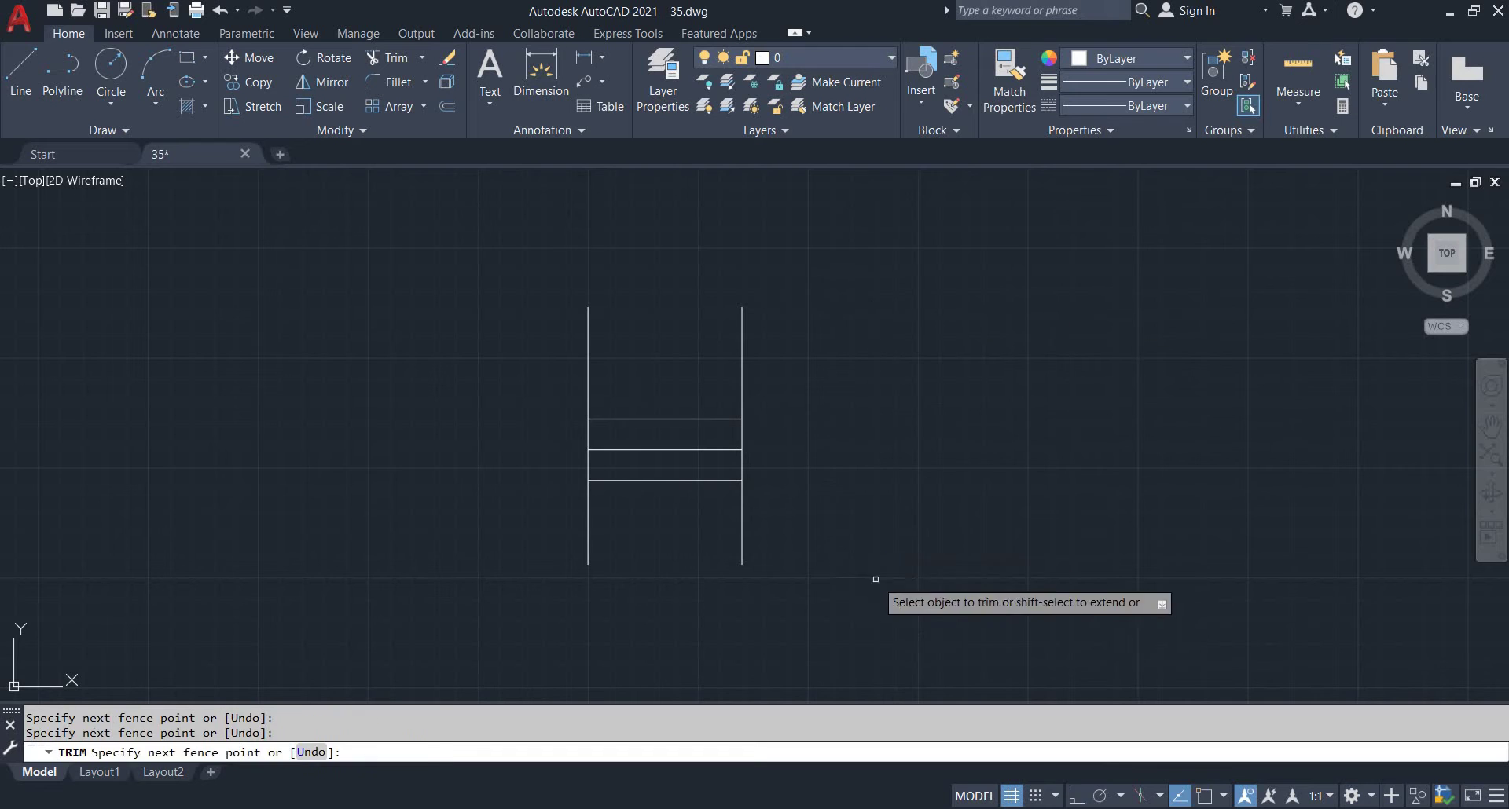
left_click_drag(477, 549, 819, 530)
left_click_drag(875, 348, 538, 371)
scroll(581, 487, "up", 2)
scroll(643, 449, "up", 2)
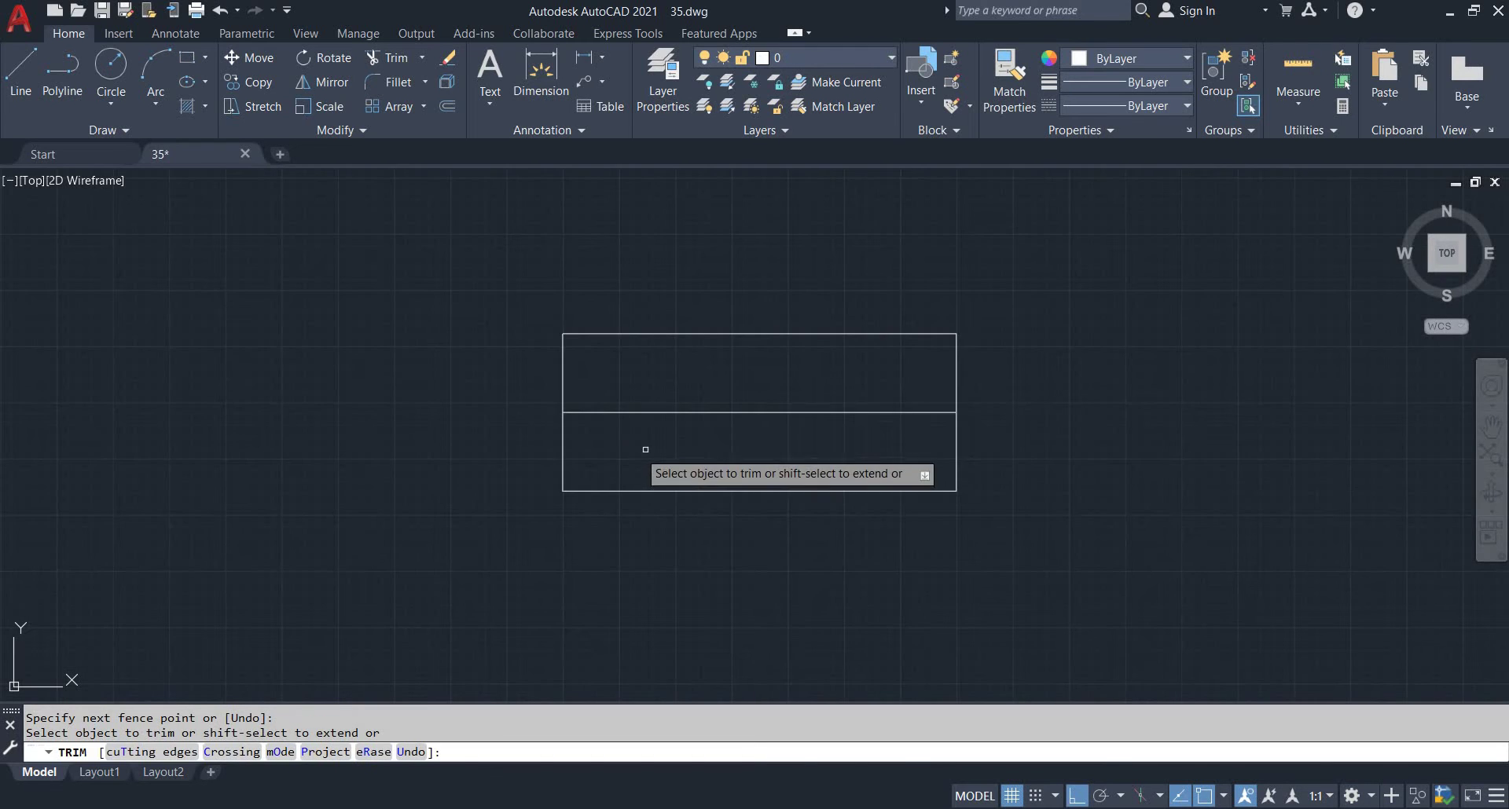
key("Escape")
key("Escape")
Consult the reference drawing and offset the rectangle's right edge 50 inward
key("alt+Tab")
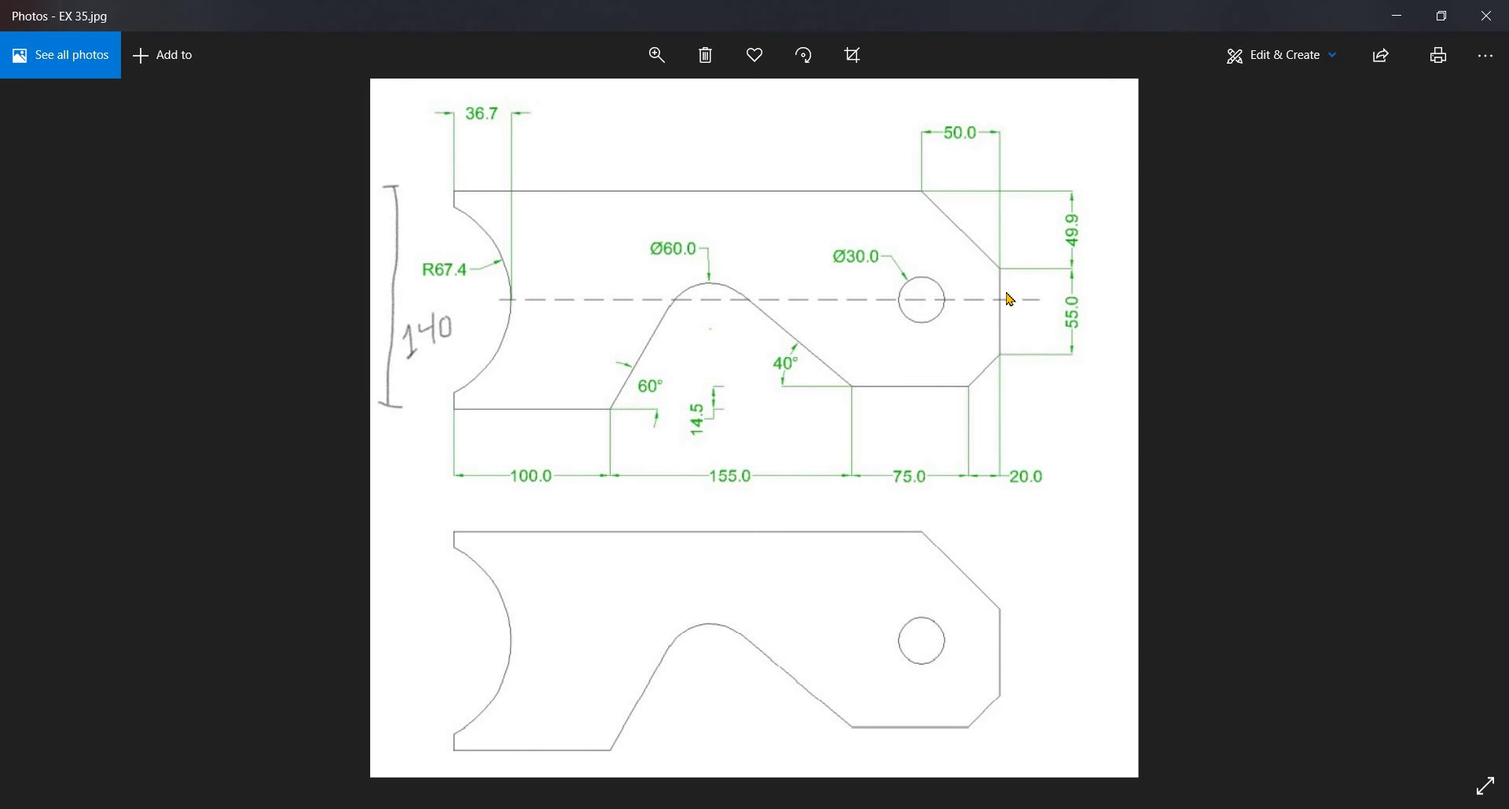
key("alt+Tab")
key("Escape")
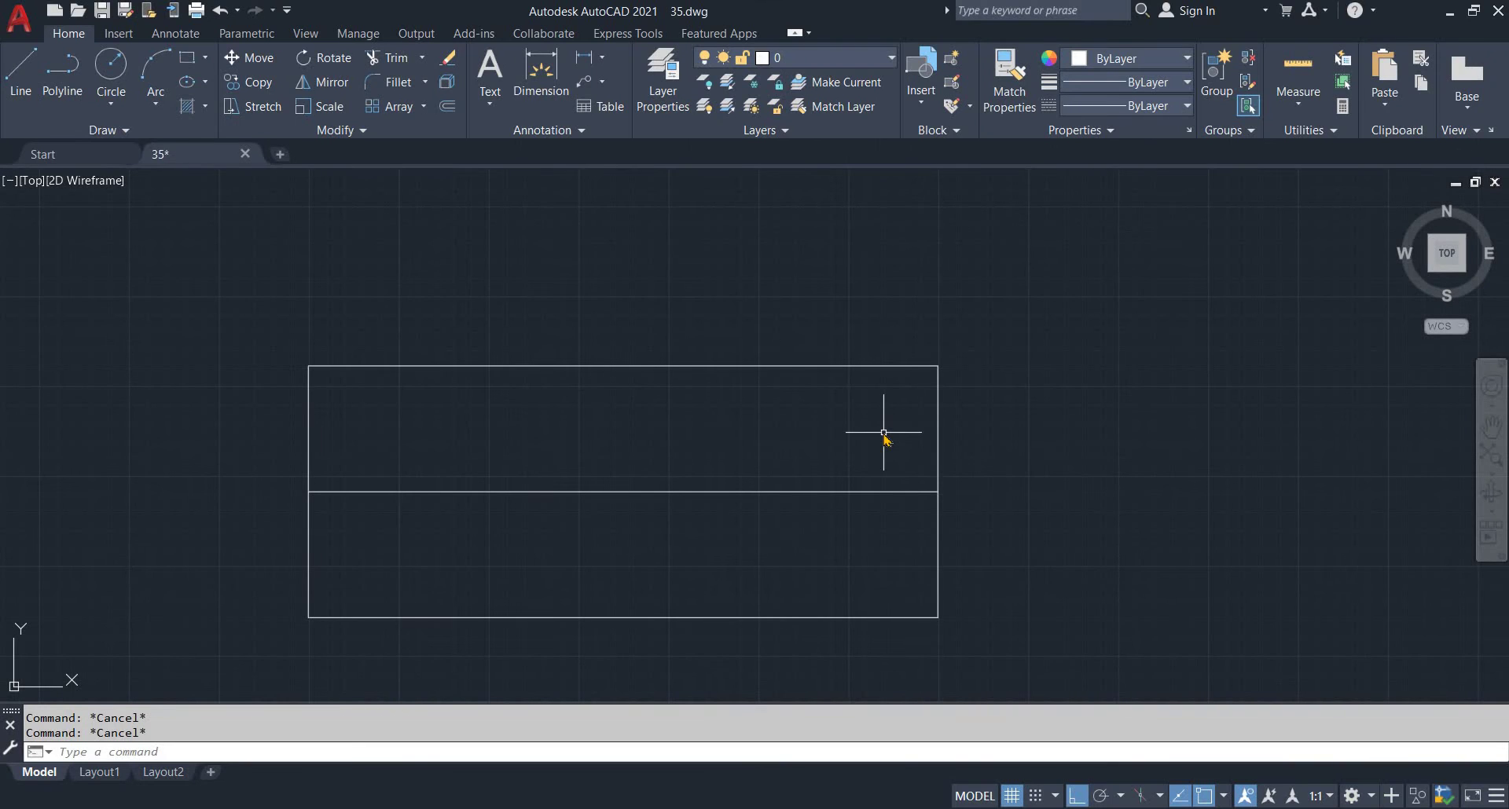
type("o")
key("Return")
type("50")
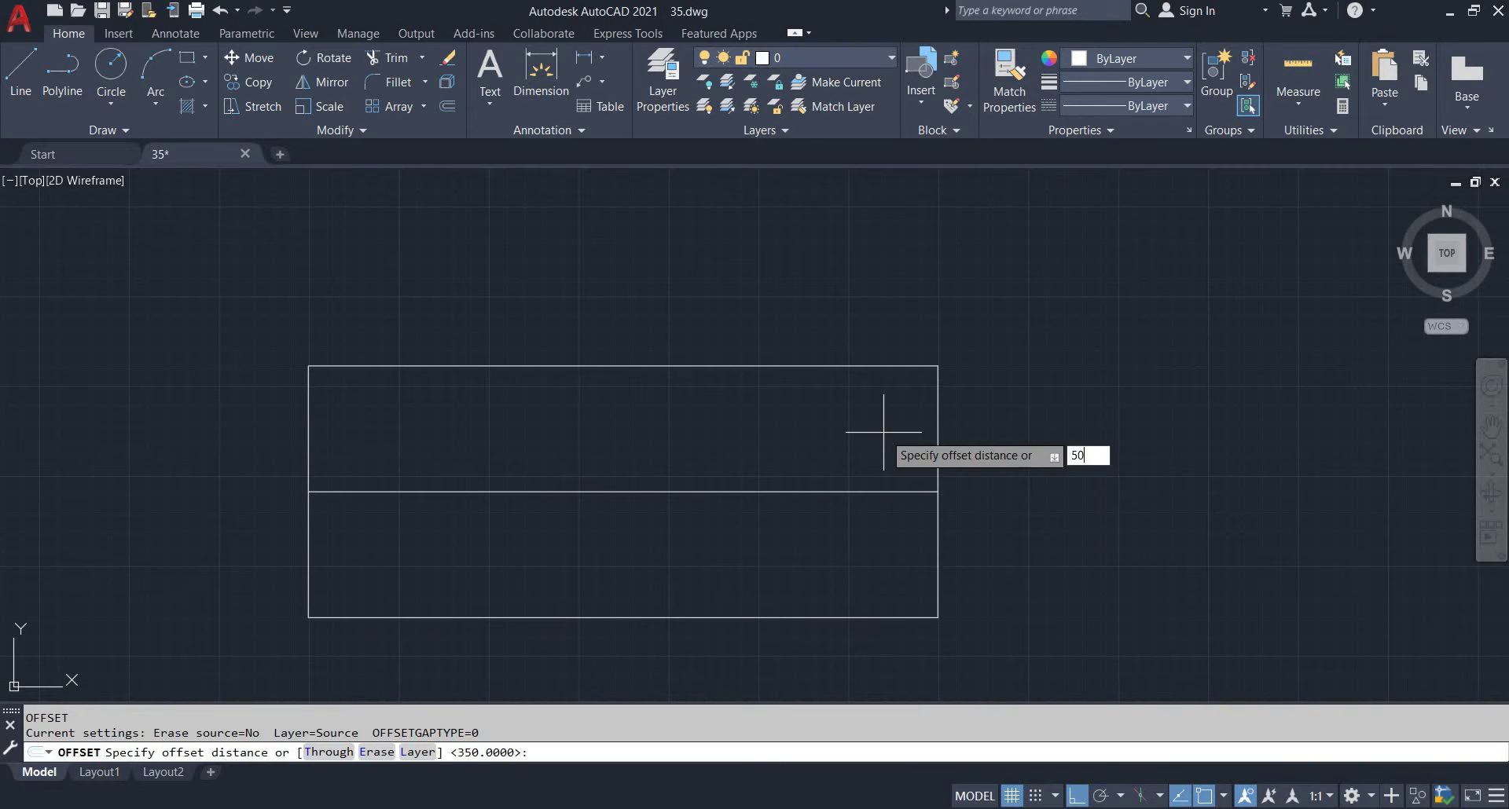
key("Return")
left_click(937, 417)
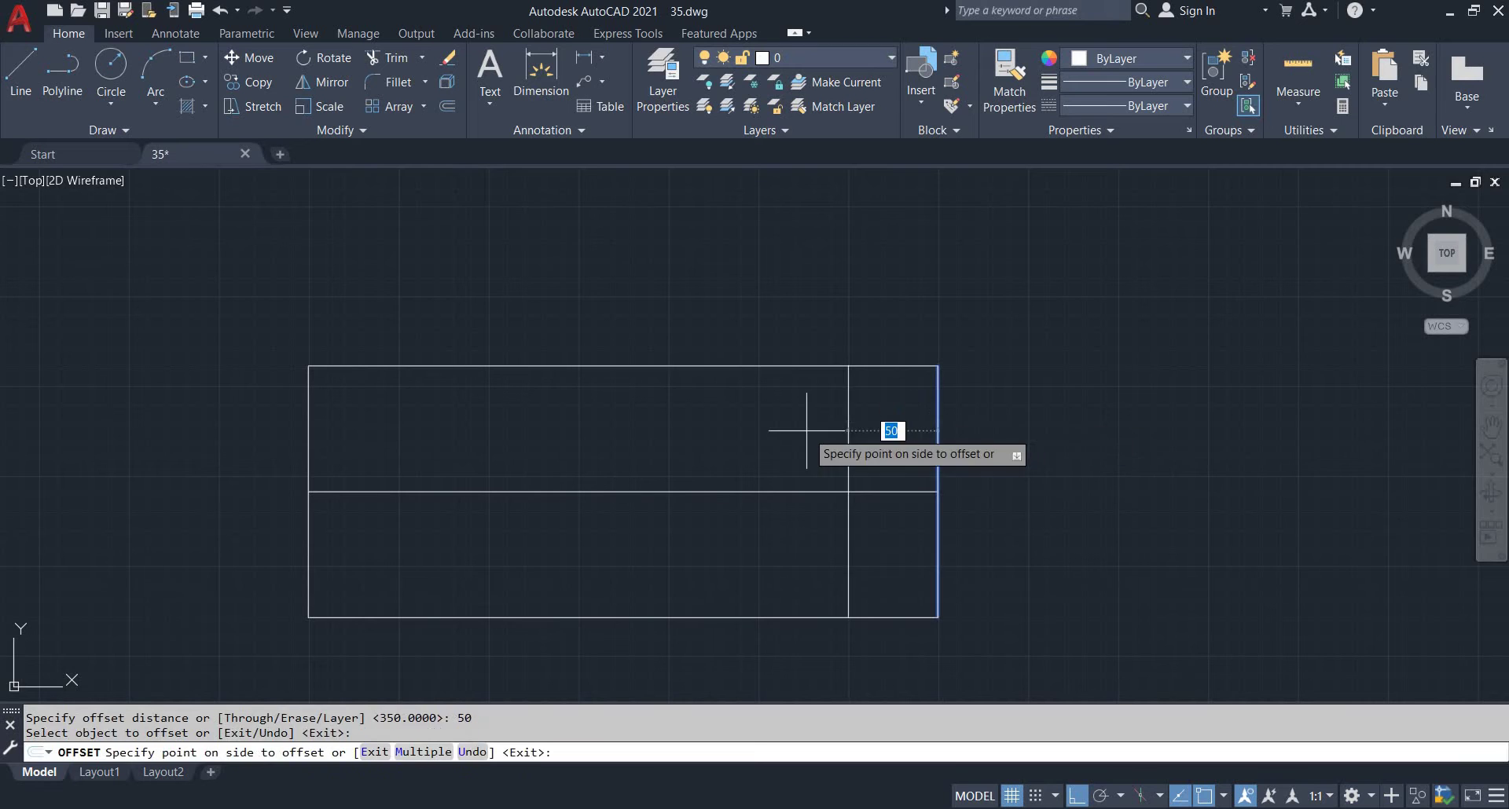
key("Escape")
Offset the rectangle's upper edge 49.9 downward
key("Return")
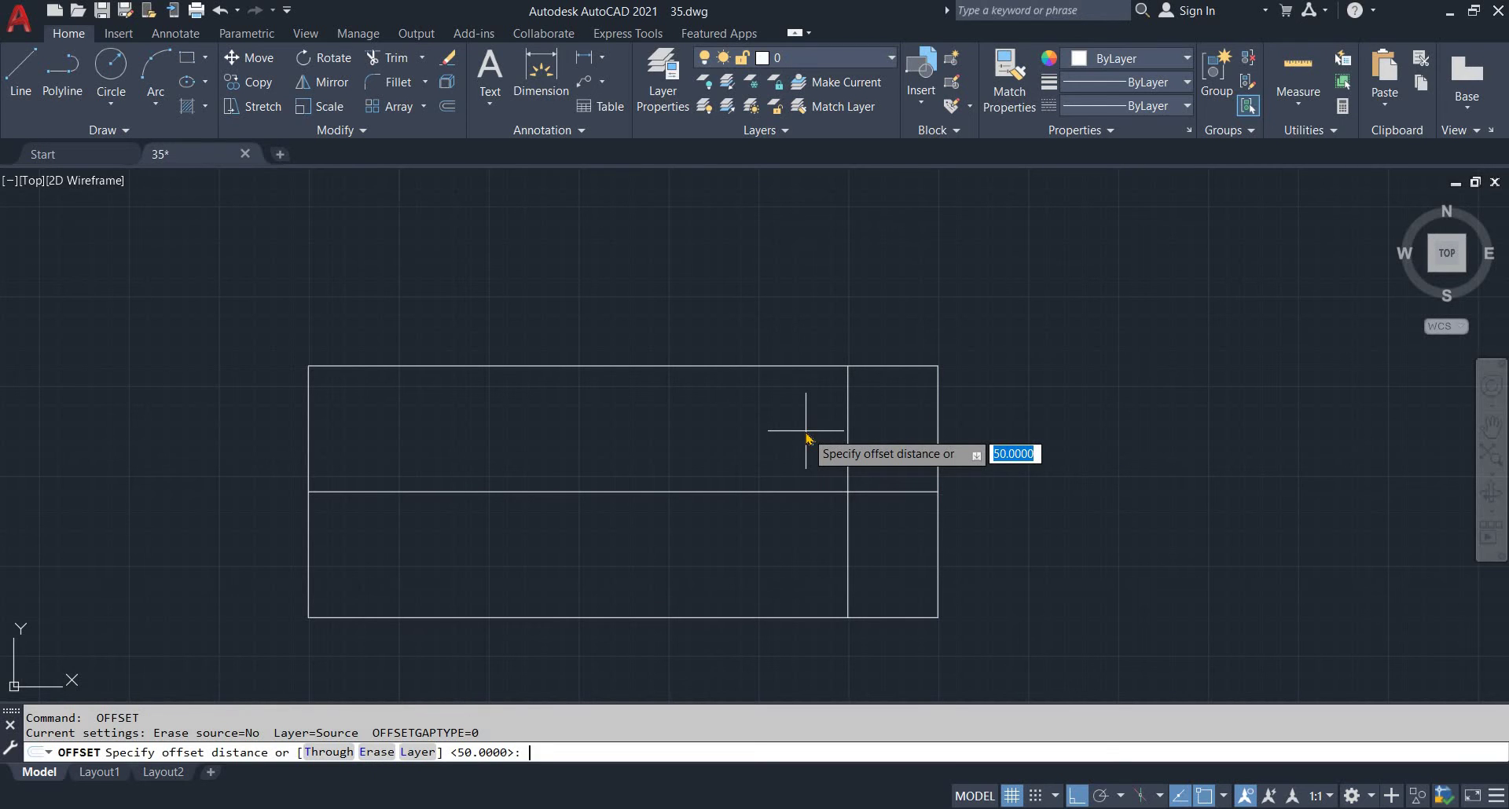
type("49.9")
key("Return")
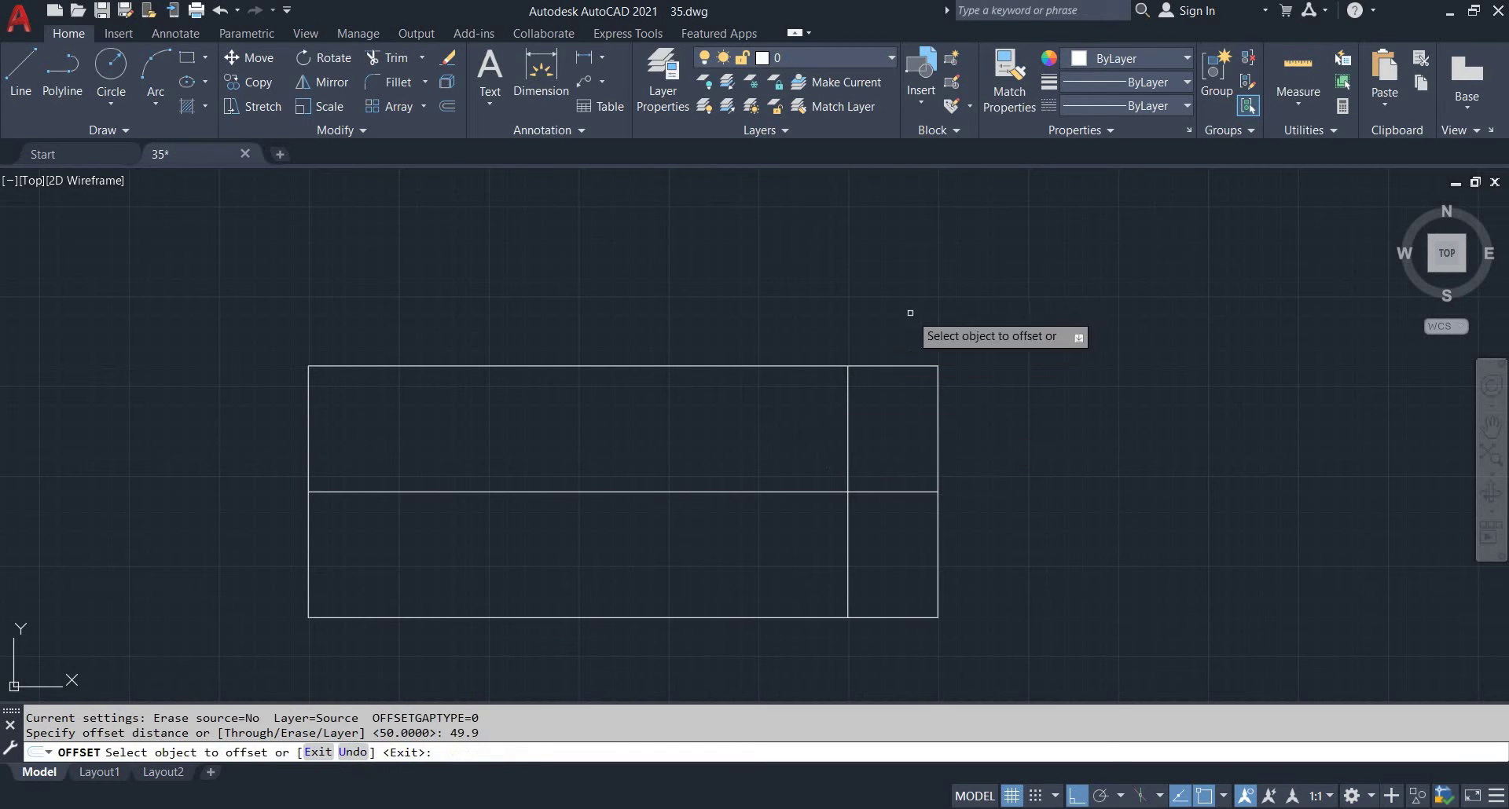
left_click(908, 368)
left_click(898, 474)
key("Escape")
Draw a diagonal line between the offset lines' intersections with the right and upper edges to form the corner cut
type("l")
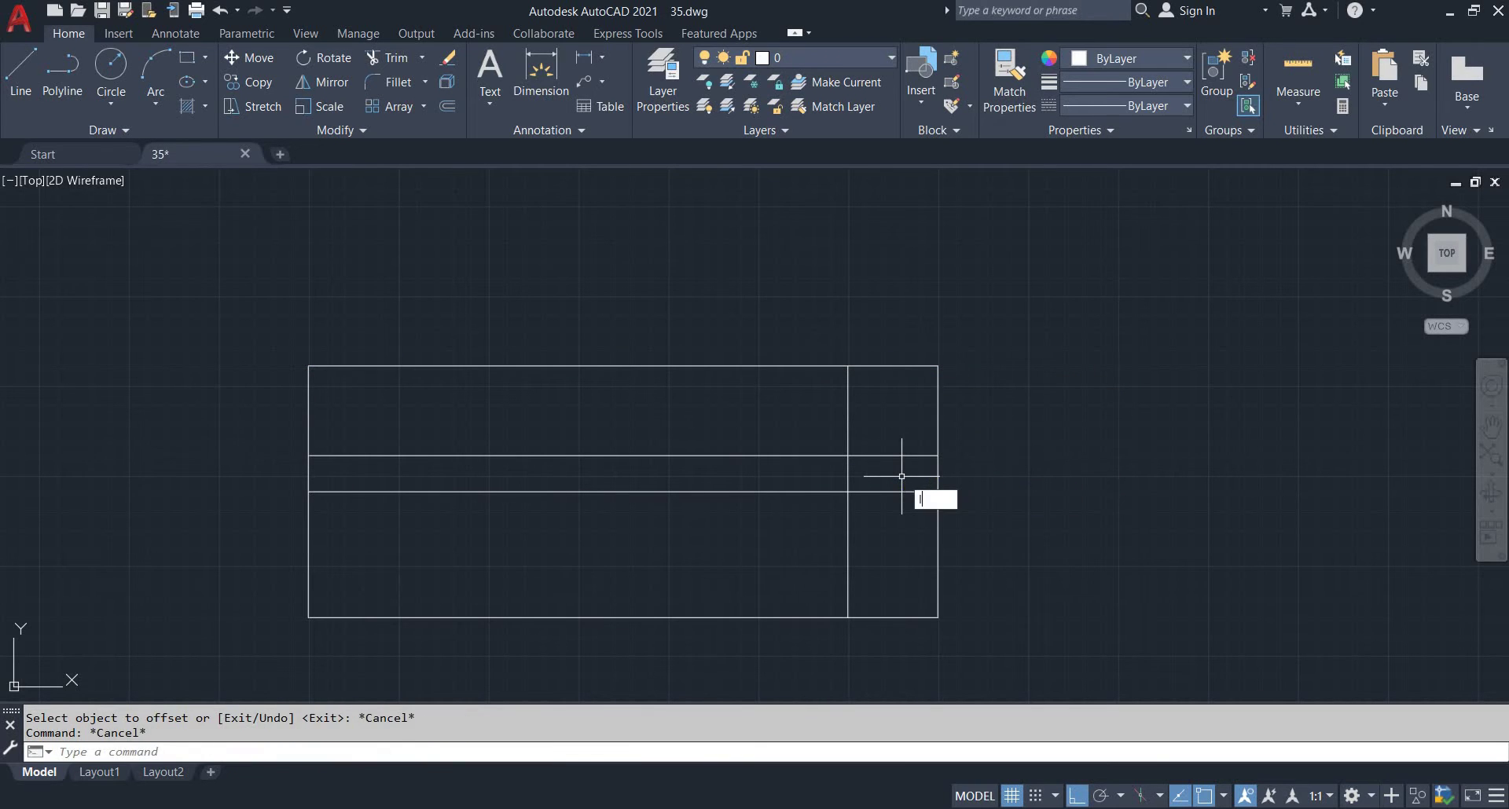
key("Return")
left_click(937, 455)
left_click(848, 366)
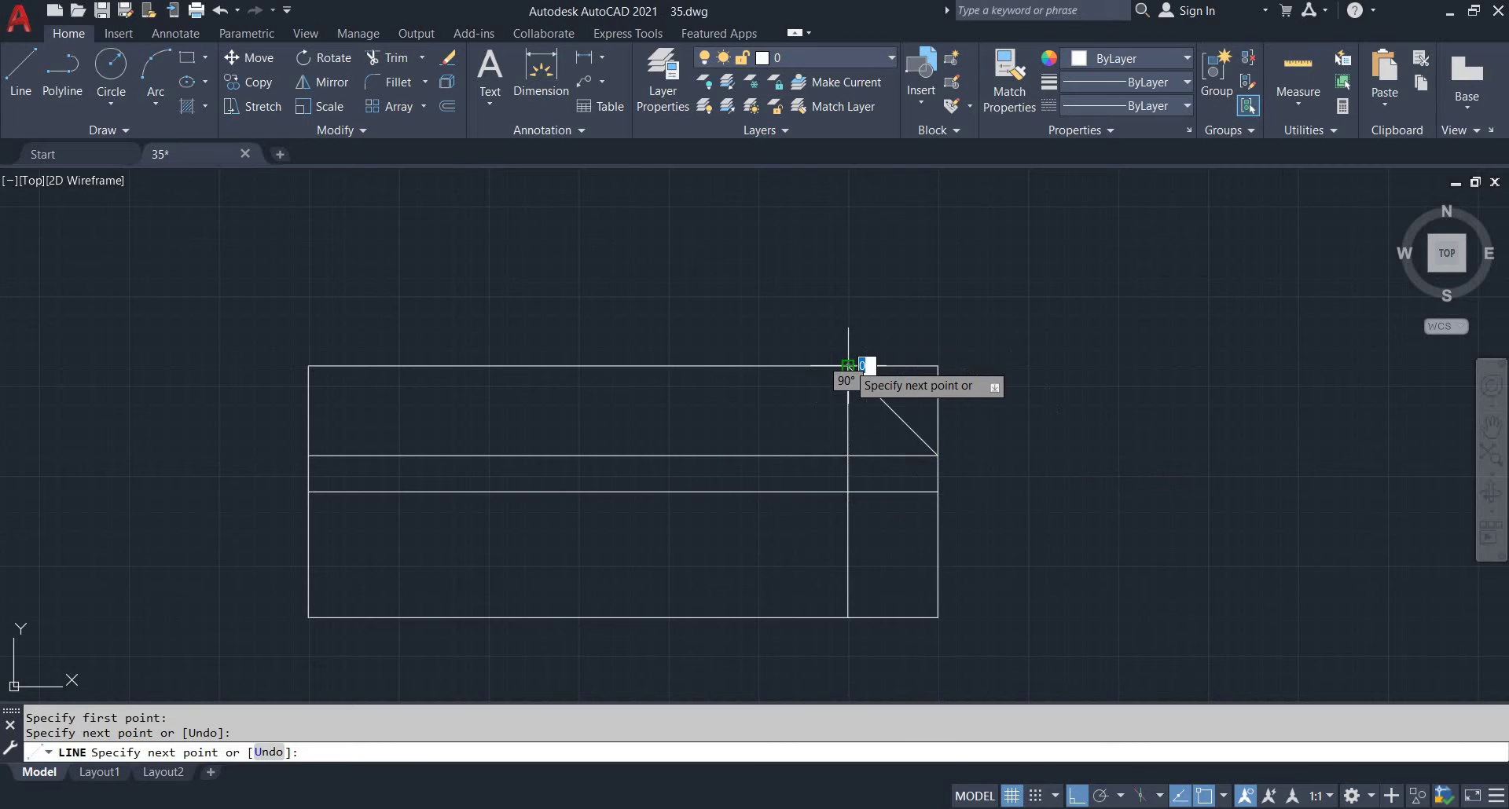
key("Escape")
Erase the two construction lines offset 50 and 49.9 from the right and upper edges
left_click(873, 475)
left_click(802, 431)
type("r")
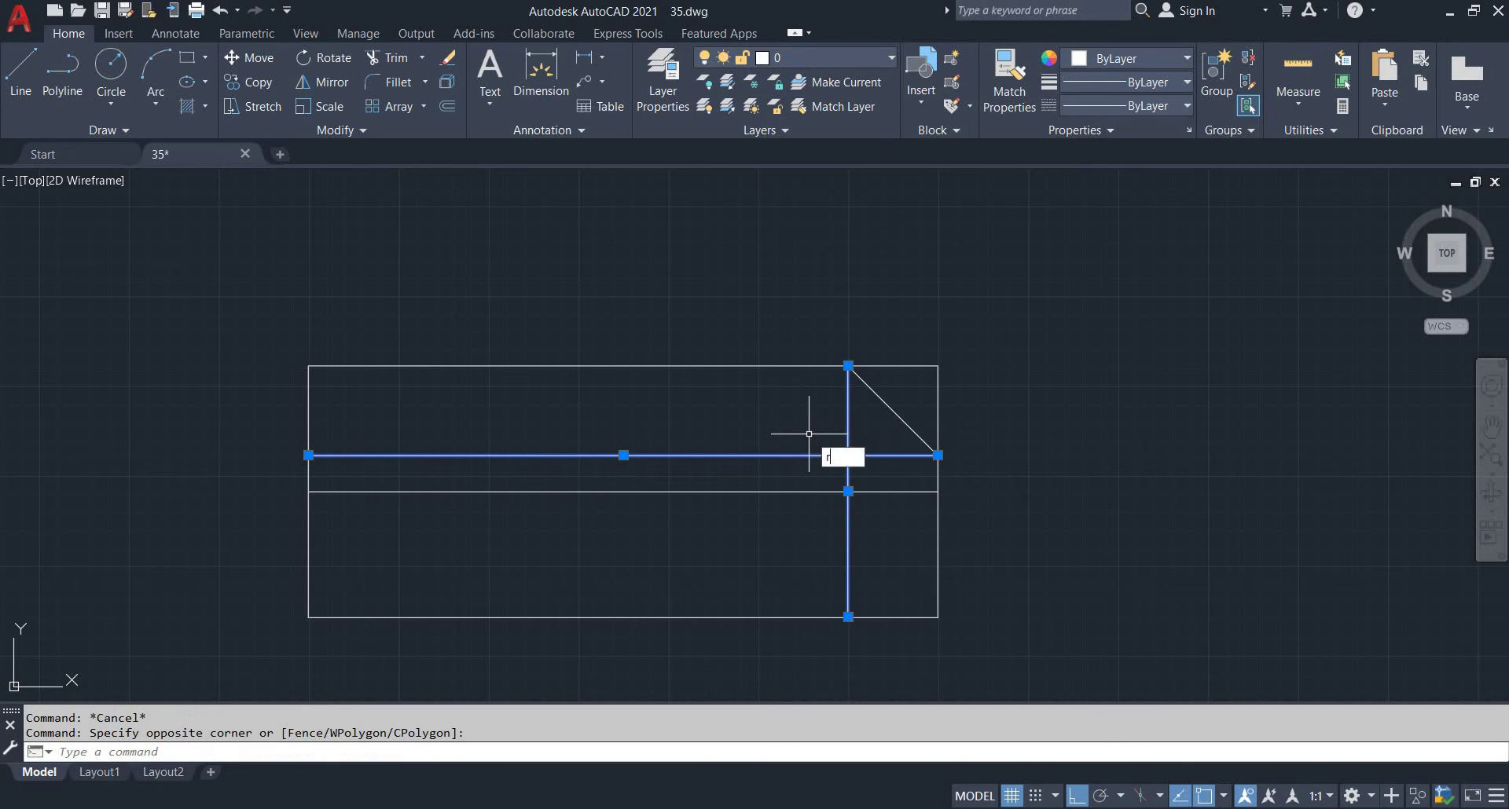
key("Return")
type("e")
key("Return")
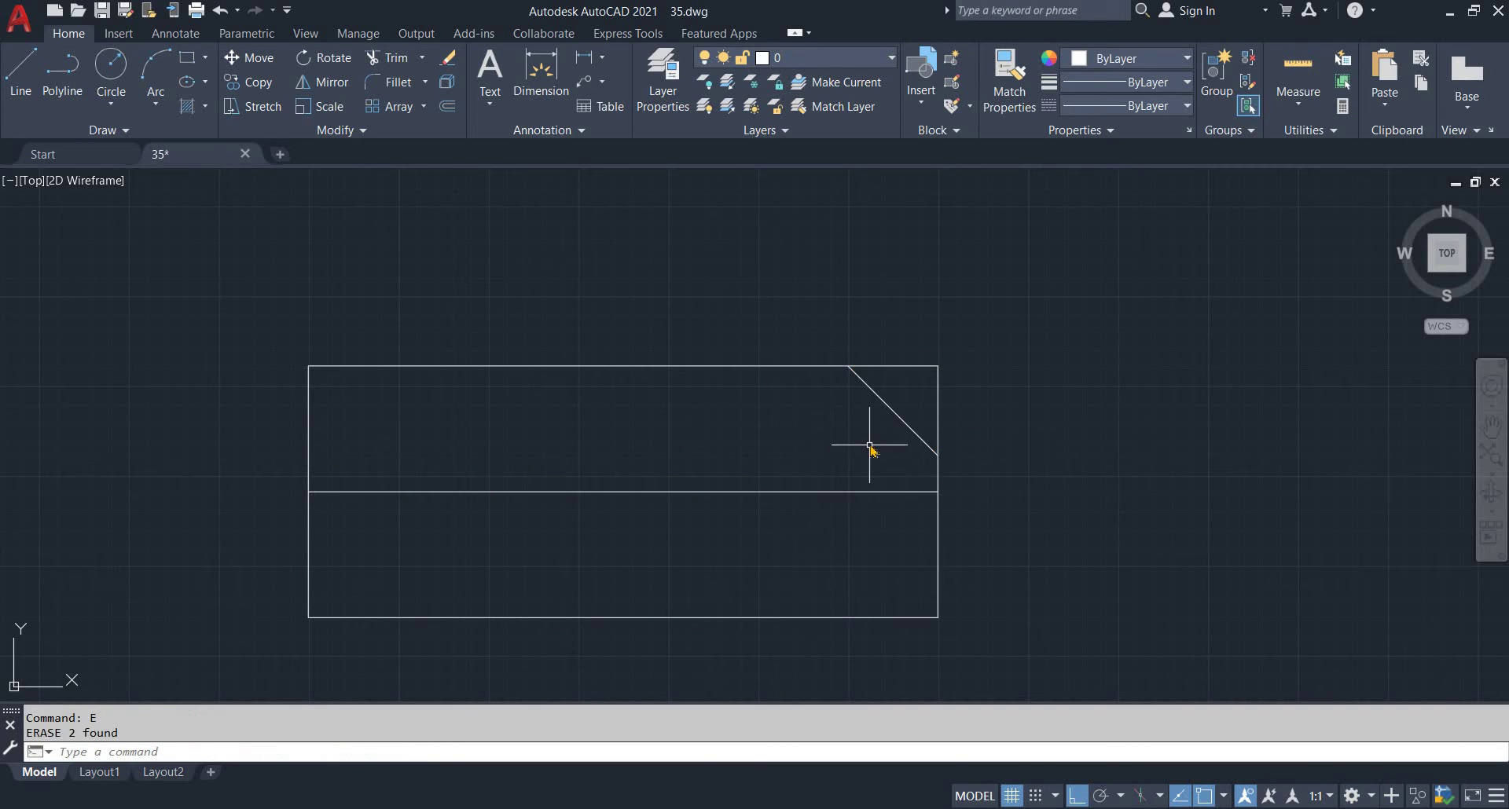
Trim the rectangle's upper-right corner outside the diagonal and check the reference drawing's right-side dimensions
key("Escape")
type("tr")
key("Return")
left_click(959, 410)
left_click(903, 338)
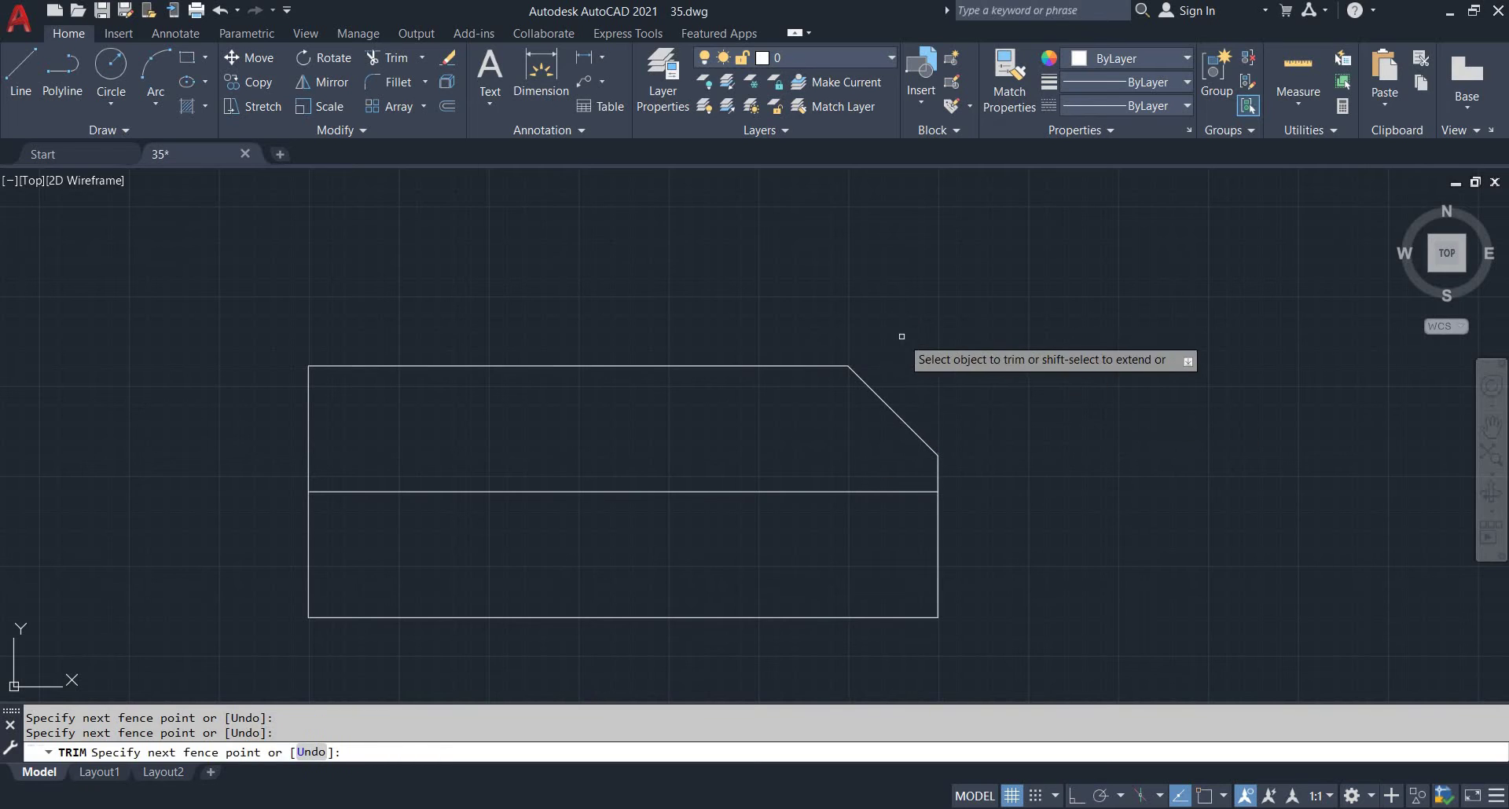
key("Return")
key("Return")
key("alt+Tab")
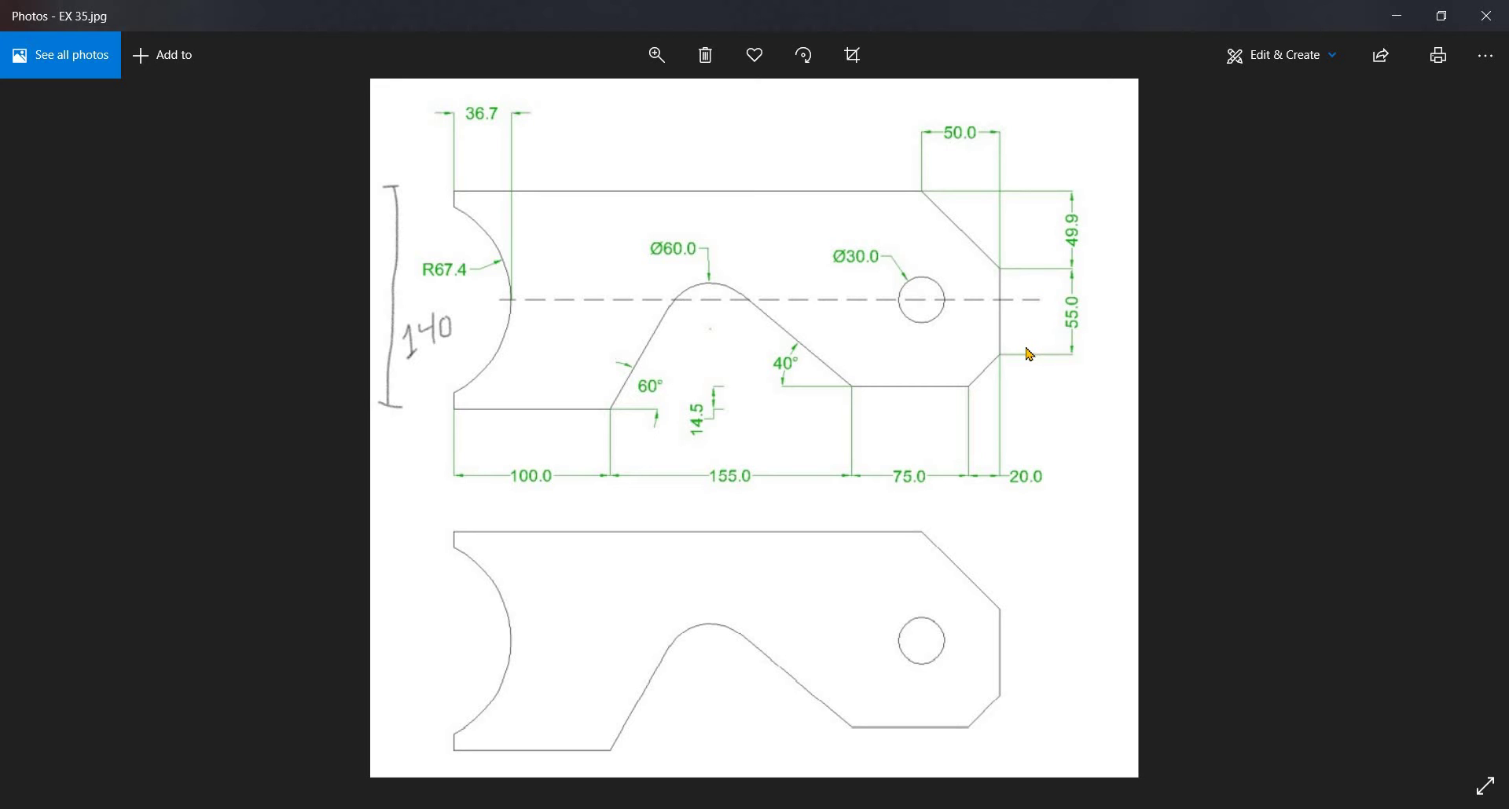
key("alt+Tab")
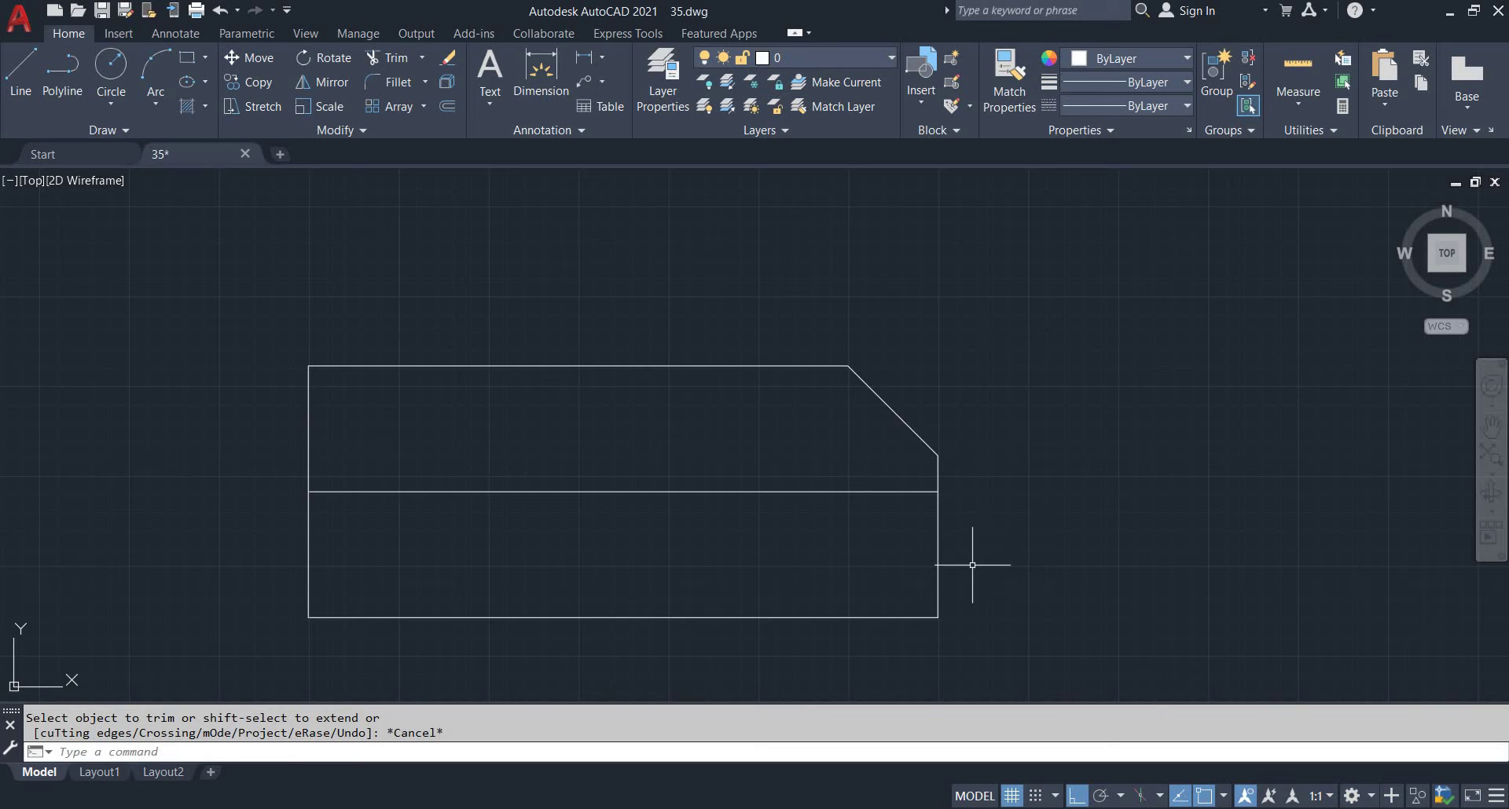
Check the reference drawing's right-side dimensions and draw a horizontal line inward from the lower end of the upper-right corner cut
middle_click_drag(970, 563, 973, 528)
key("alt+Tab")
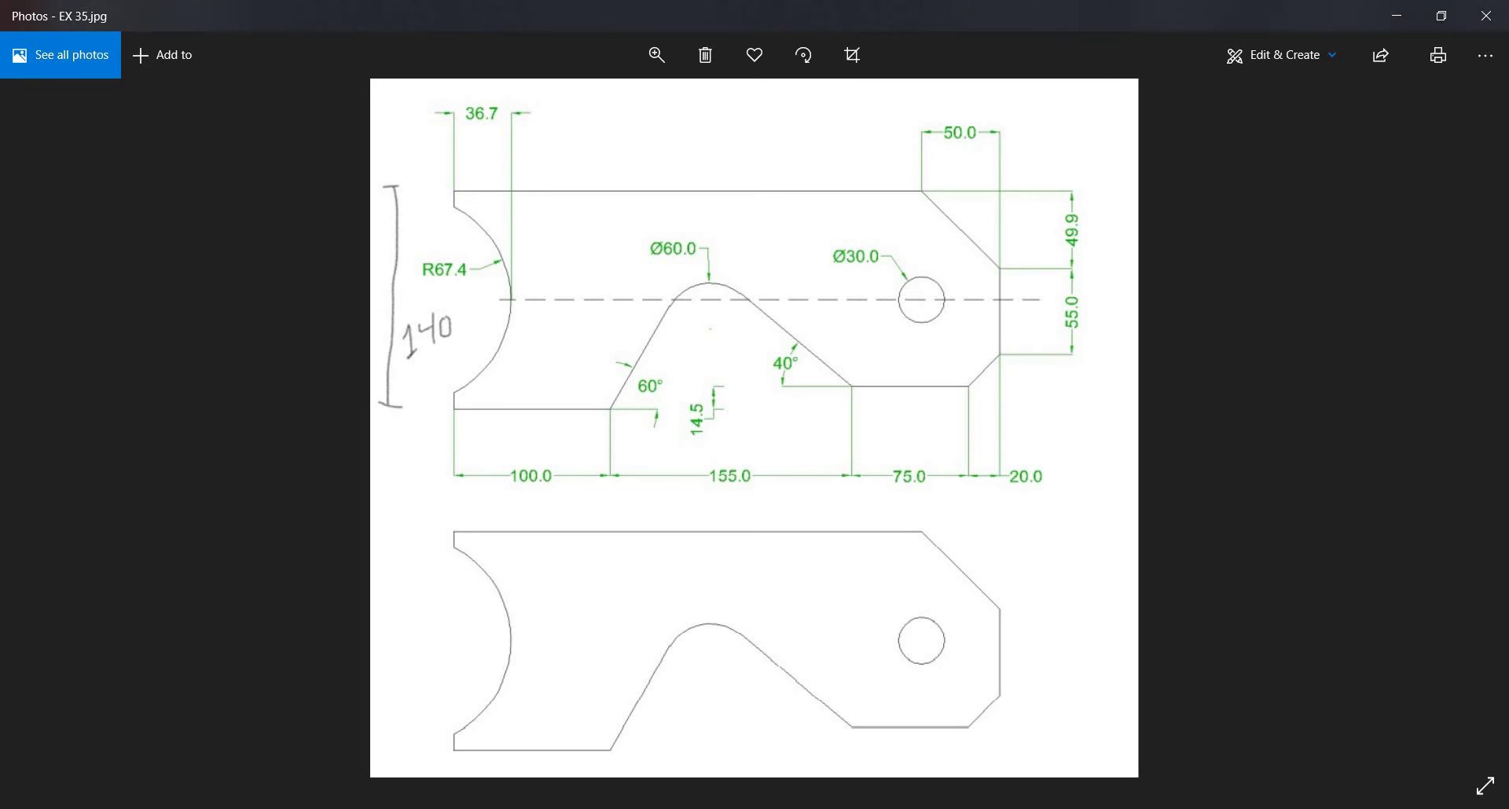
key("alt+Tab")
key("Escape")
key("Escape")
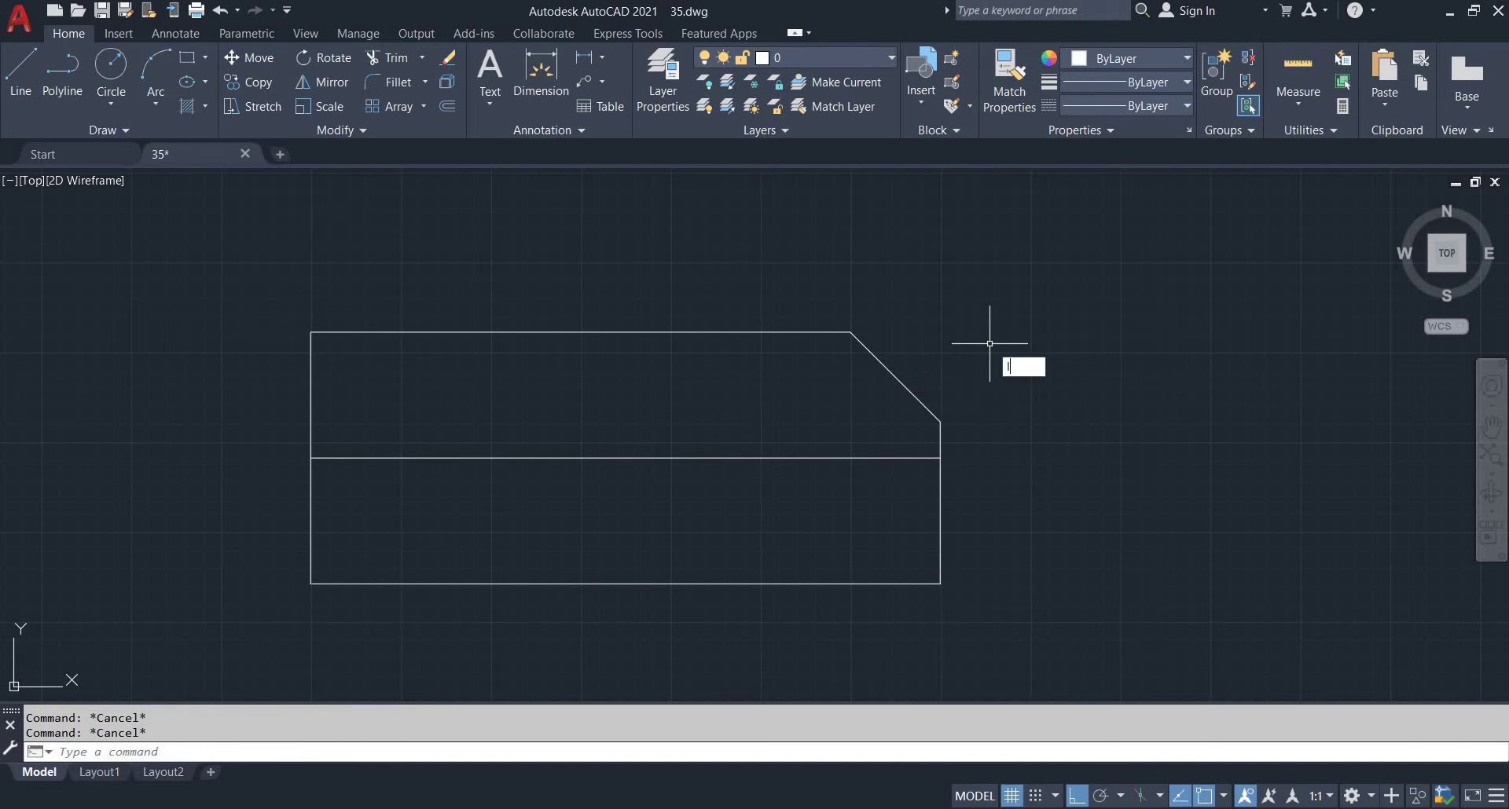
type("l")
key("Return")
left_click(941, 422)
left_click(484, 410)
key("Escape")
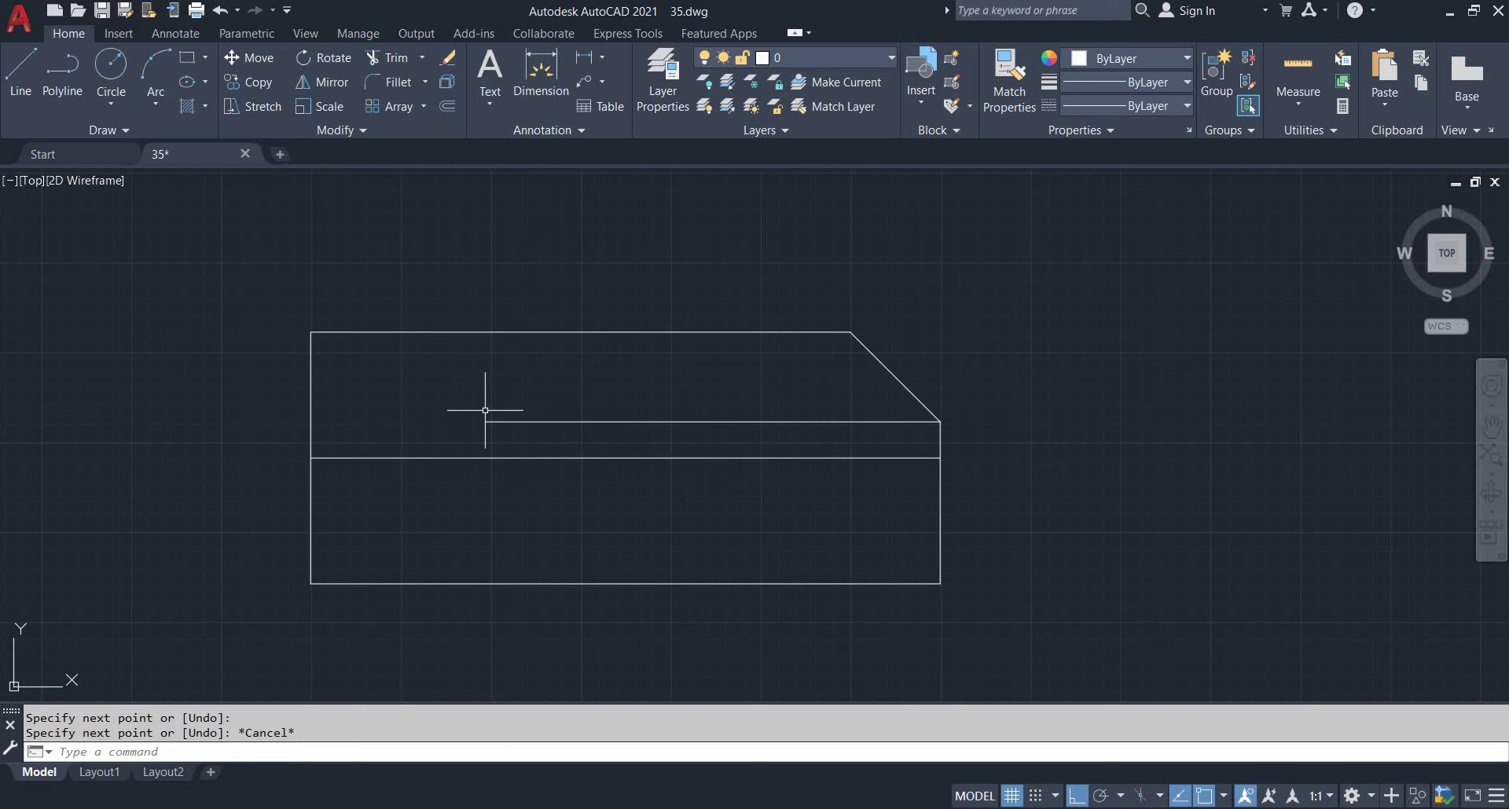
key("Escape")
Offset the horizontal line at the corner cut's lower end 55 downward
type("o")
key("Return")
type("55")
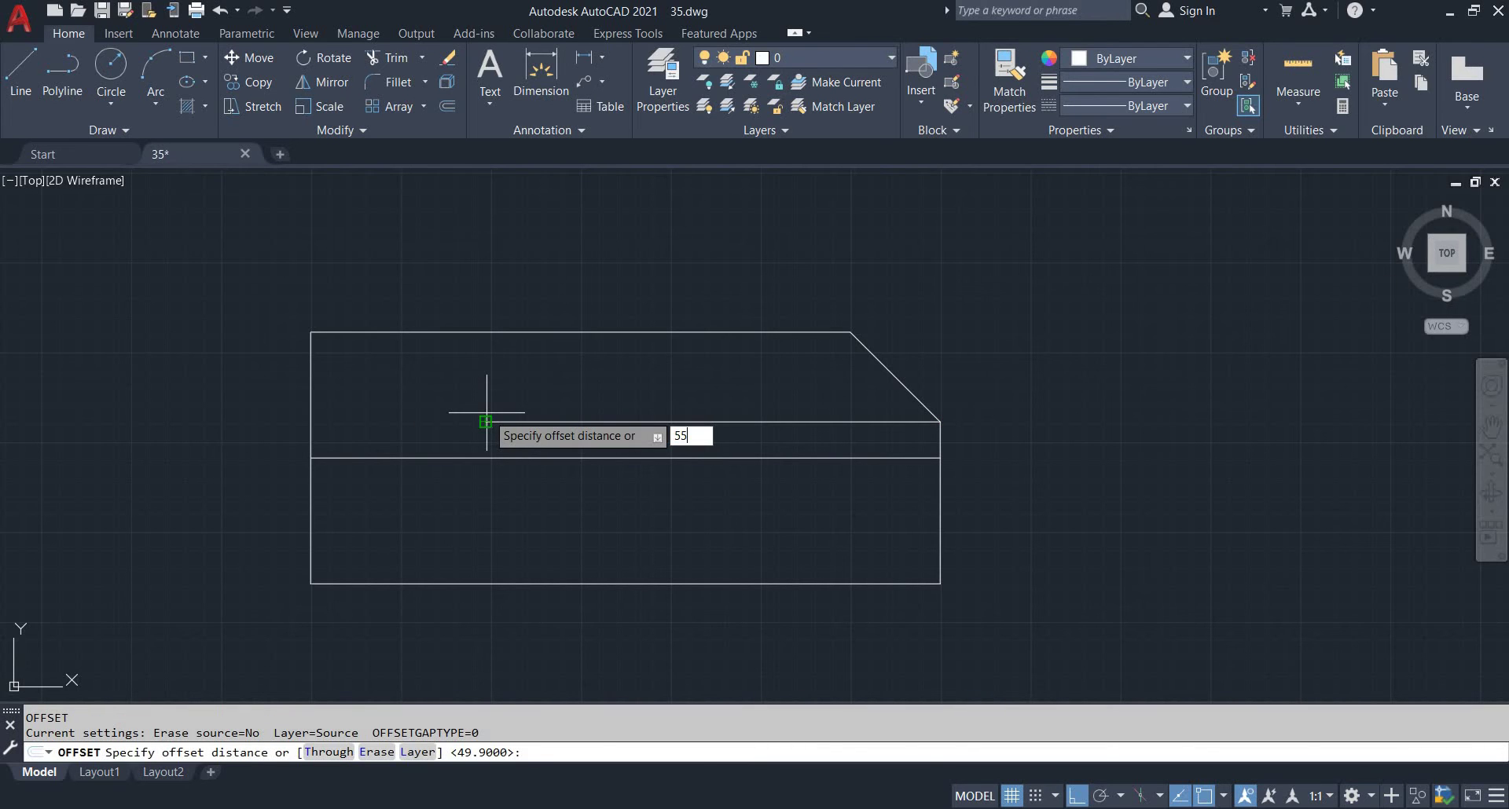
key("Return")
left_click(710, 422)
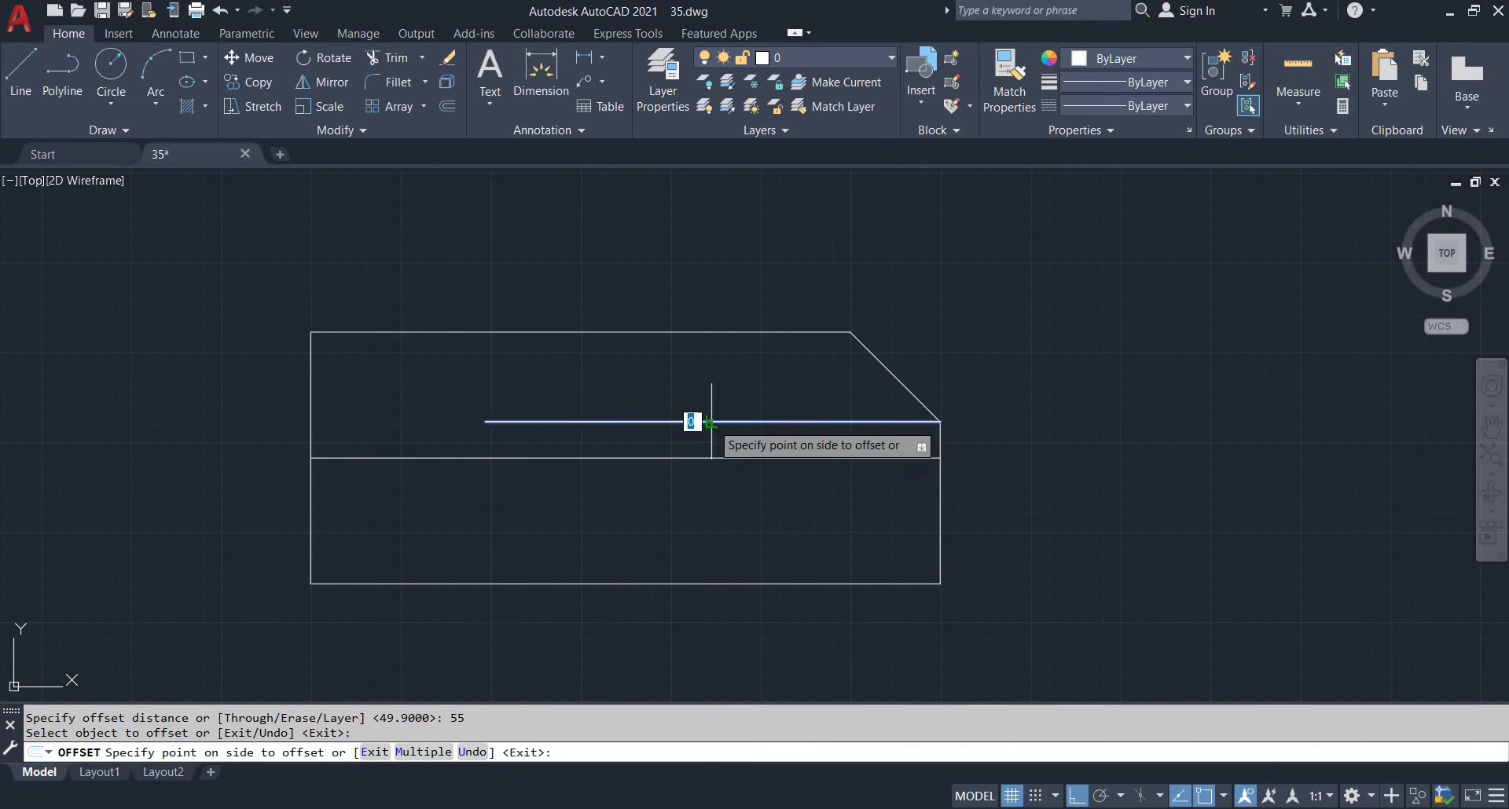
left_click(721, 583)
key("Escape")
Check the step height in the reference drawing and offset the plate's bottom edge 14.5 upward
key("alt+Tab")
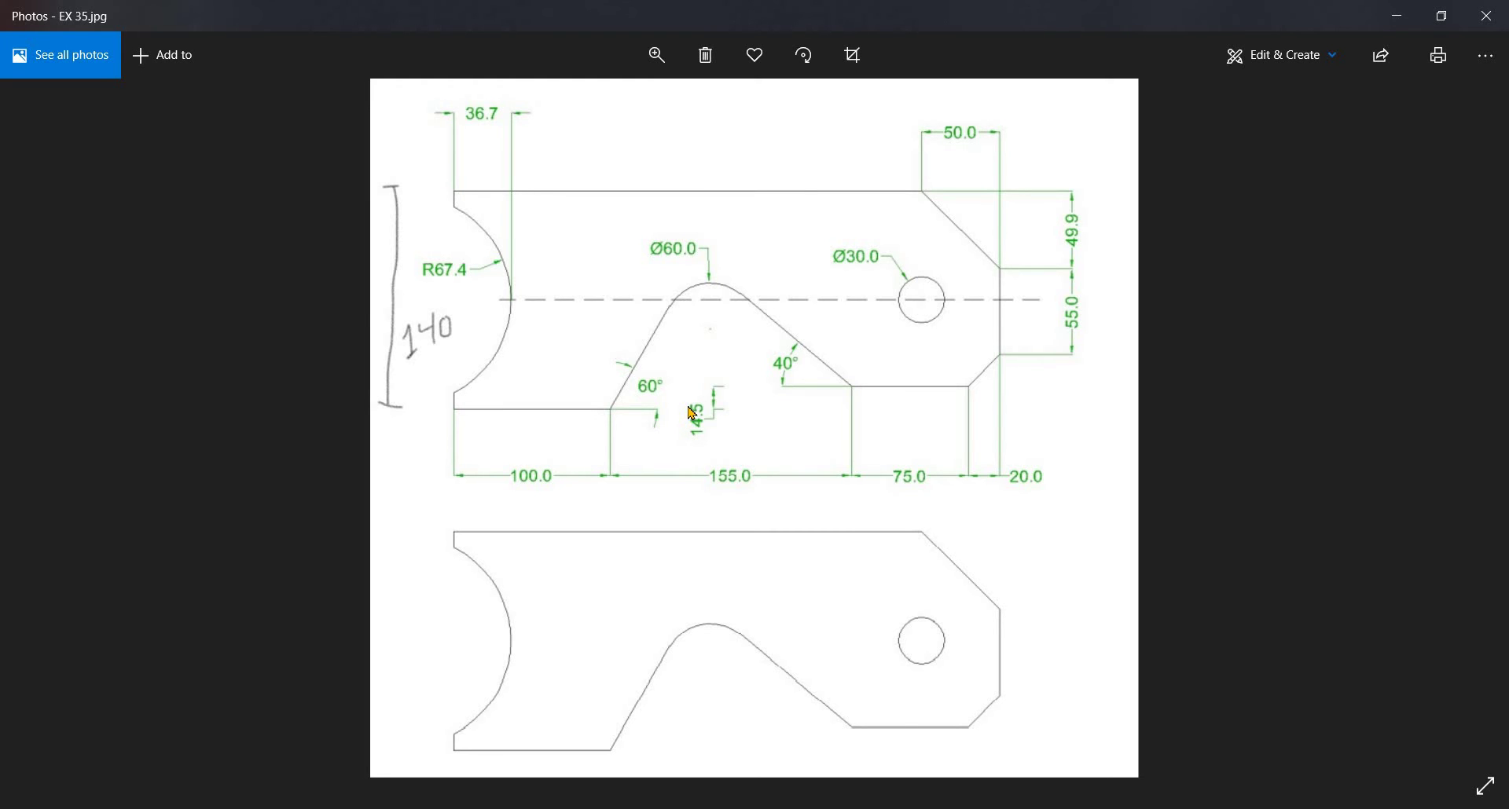
key("alt+Tab")
key("Escape")
key("Escape")
type("o")
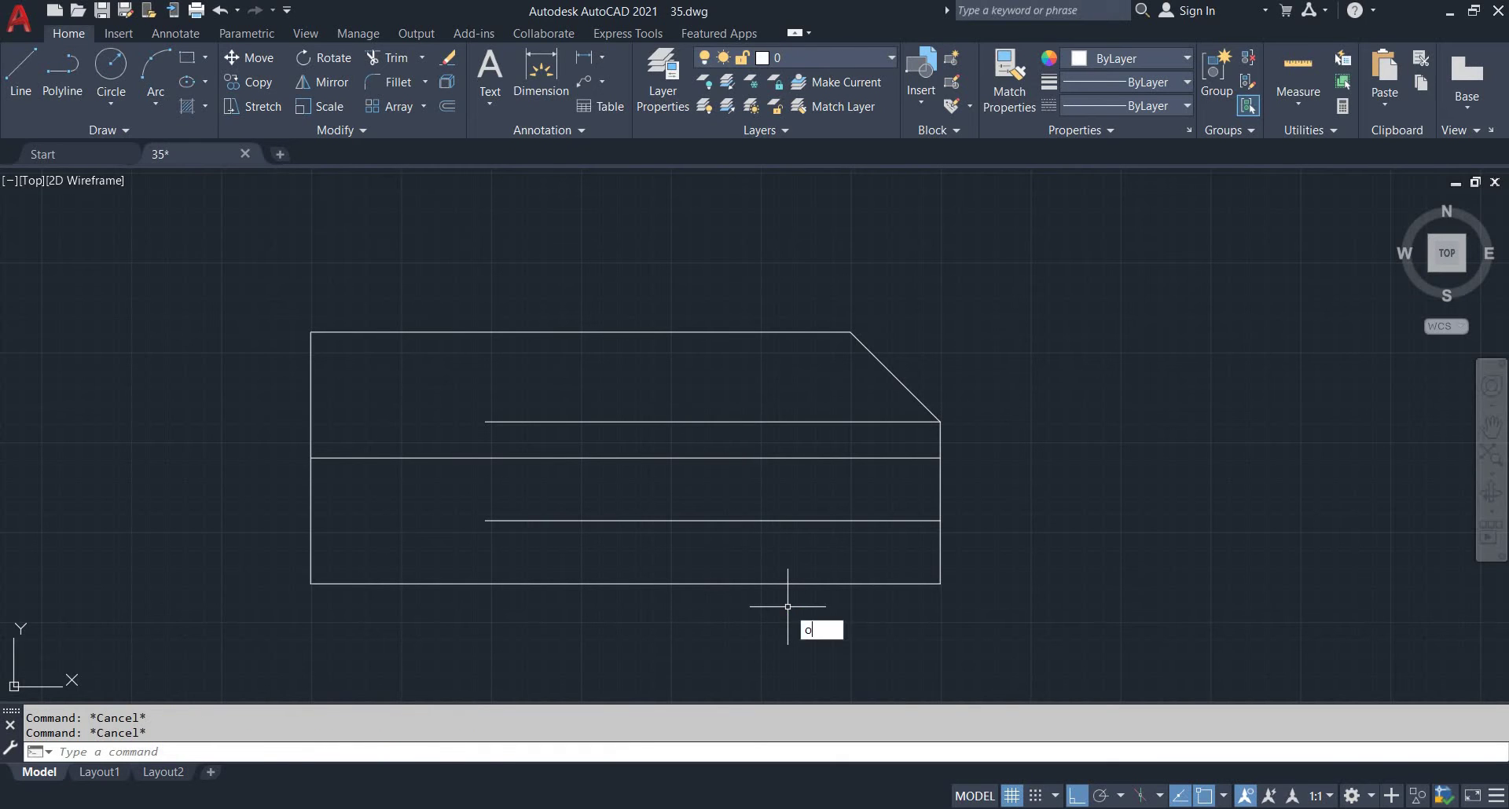
key("Return")
type("14.5")
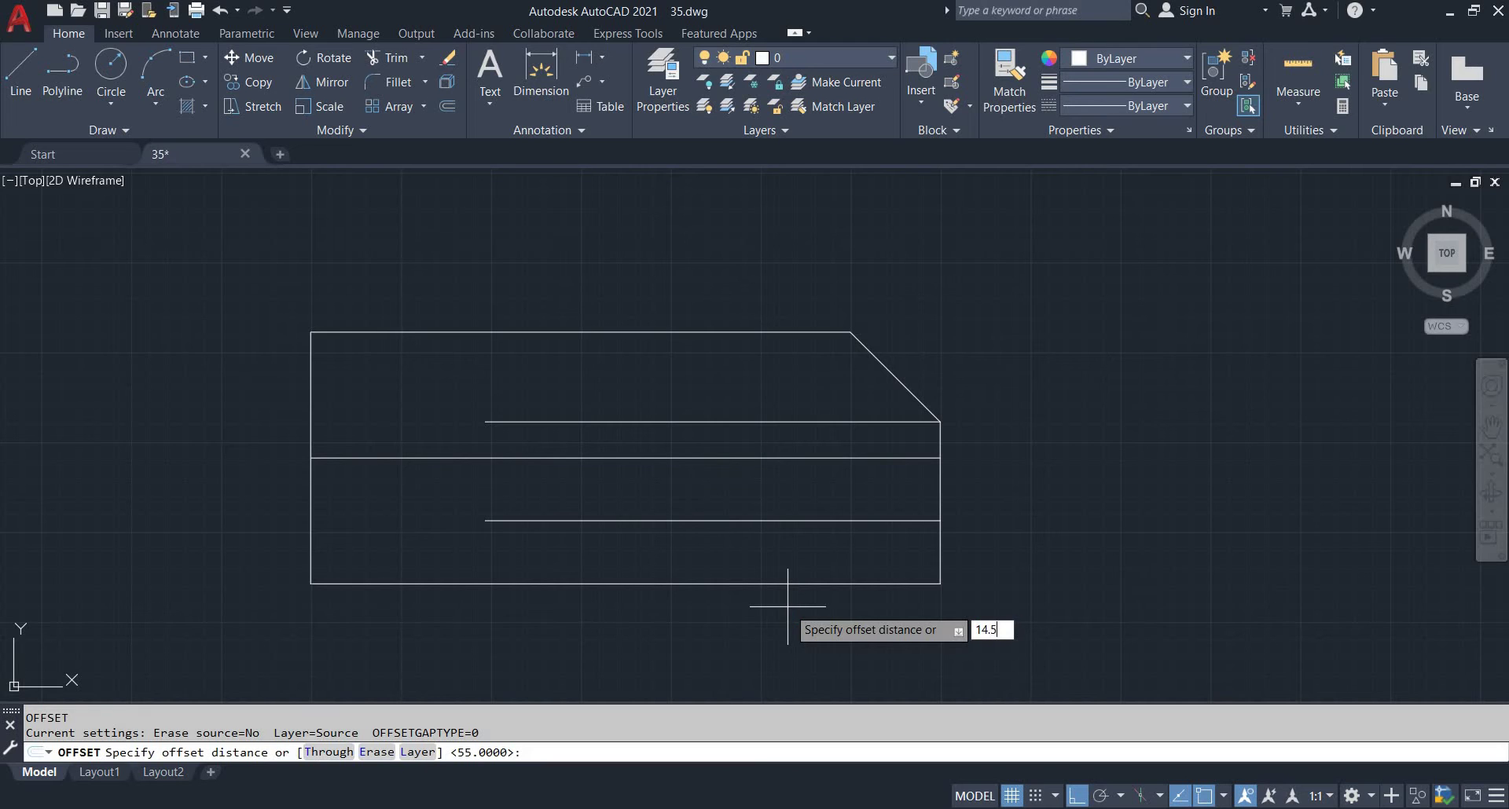
key("Return")
left_click(795, 583)
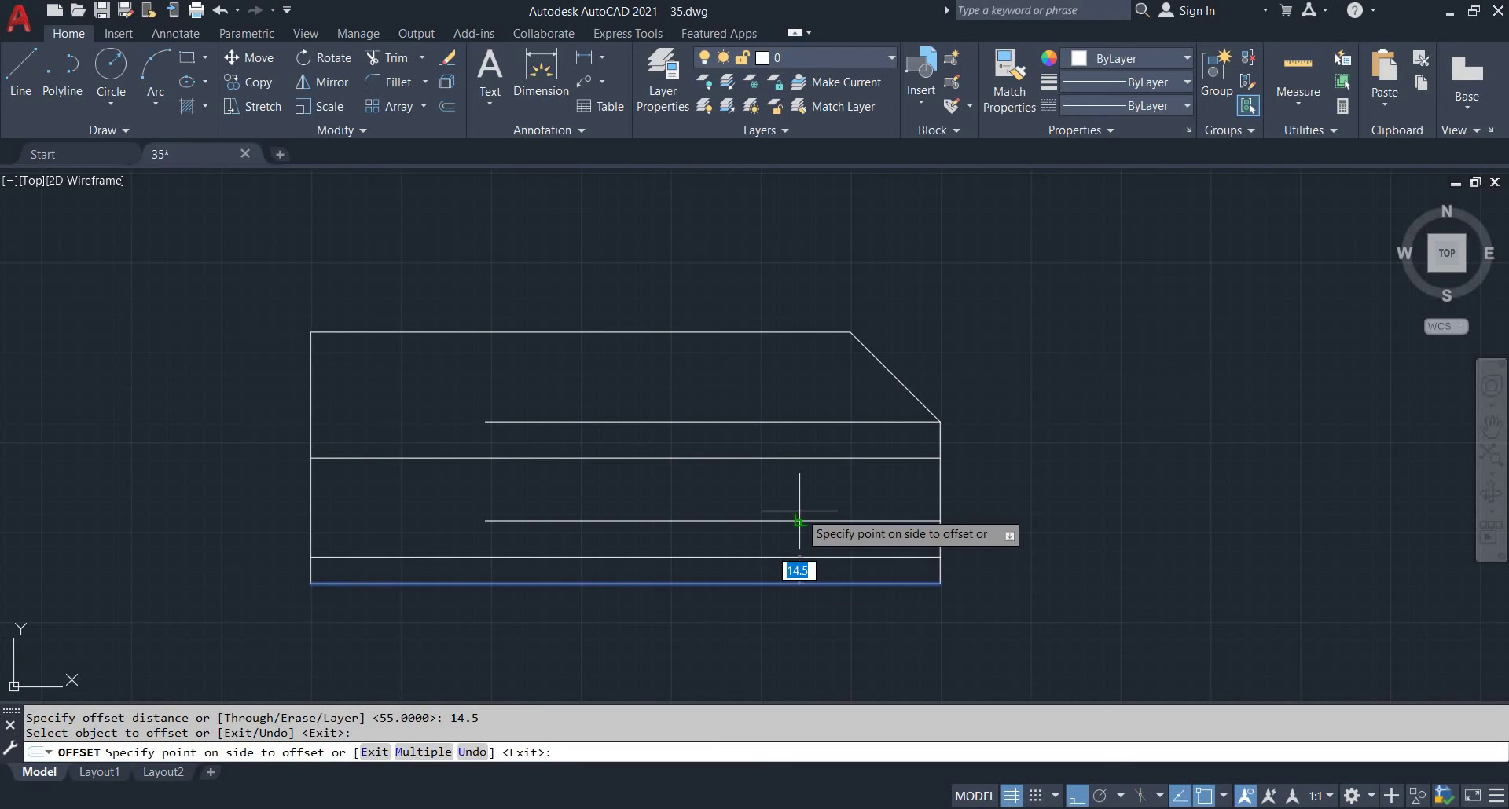
left_click(799, 520)
scroll(927, 543, "up", 2)
key("Escape")
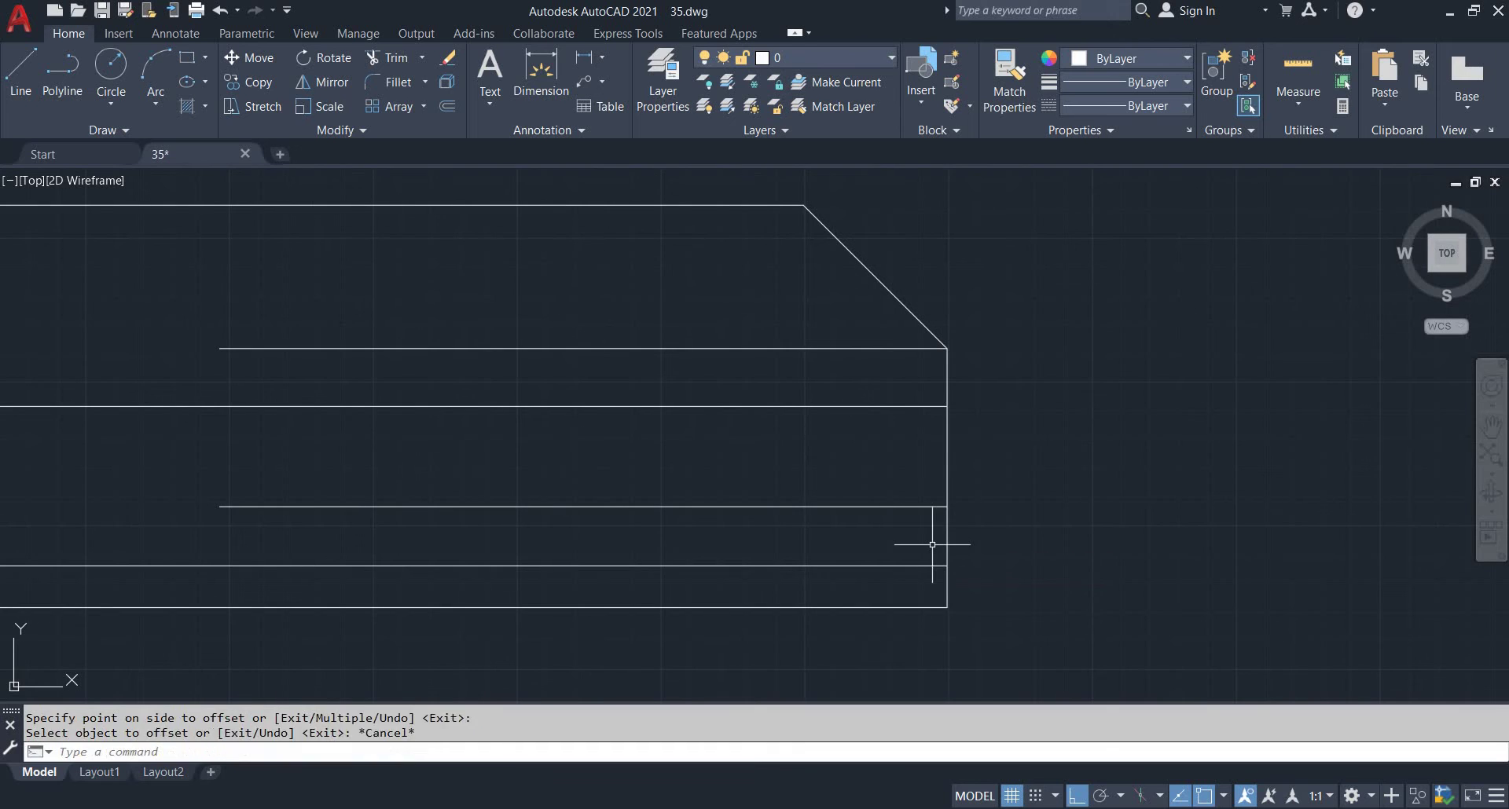
key("Escape")
key("Escape")
Check the lower-right cut's width in the reference drawing and offset the plate's right edge 20 inward
key("alt+Tab")
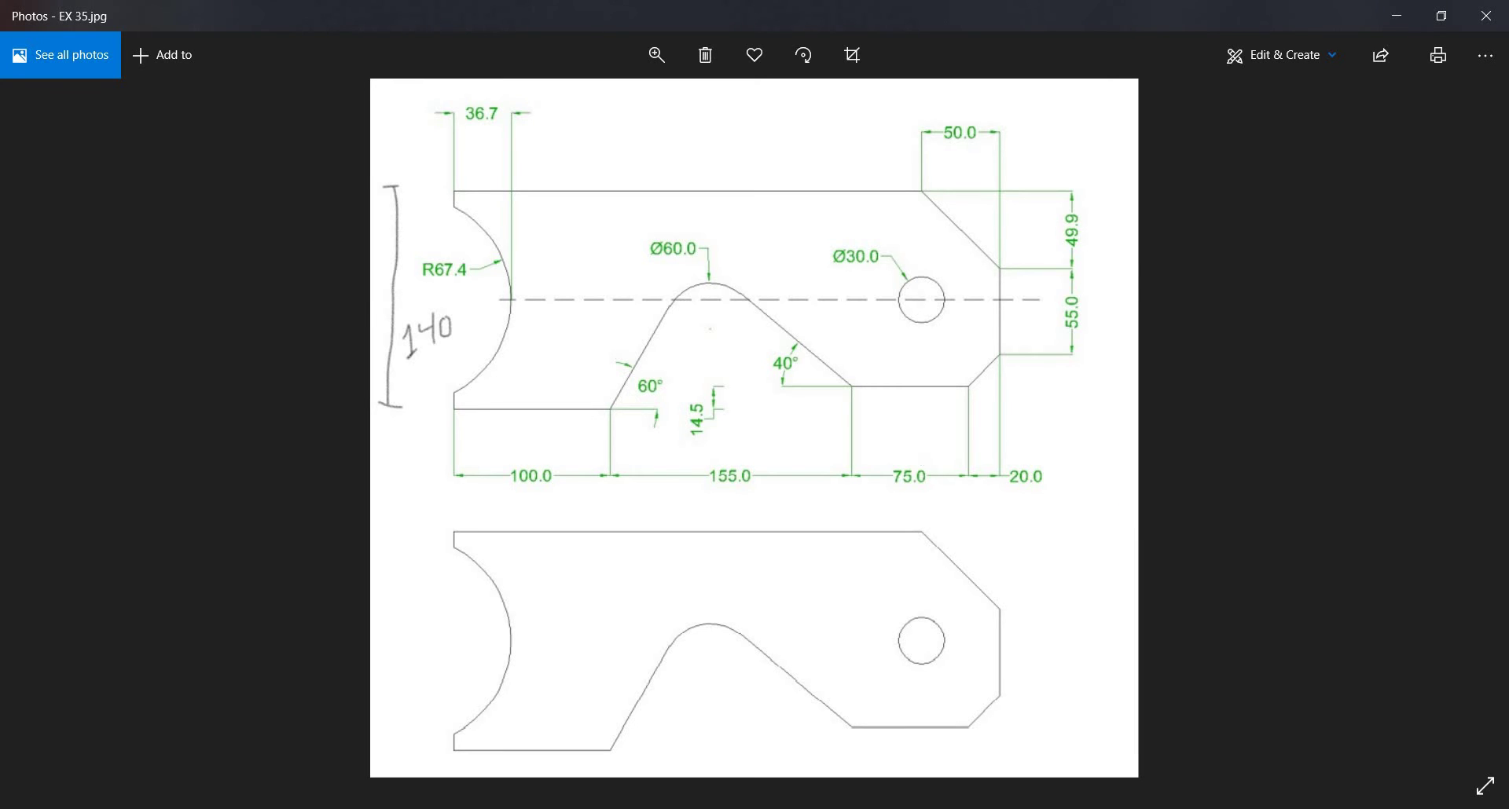
key("alt+Tab")
type("o")
key("Return")
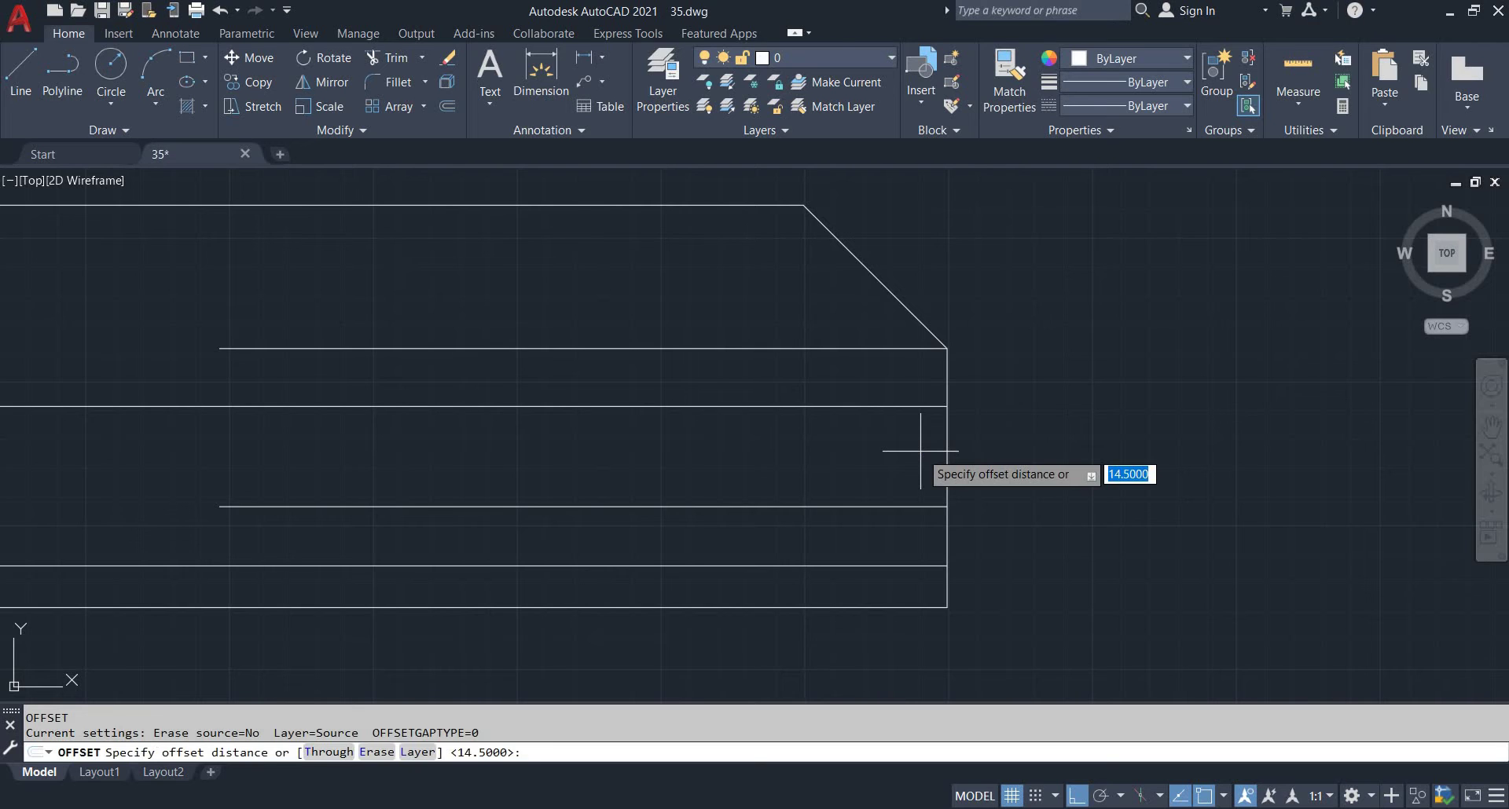
type("20")
key("Return")
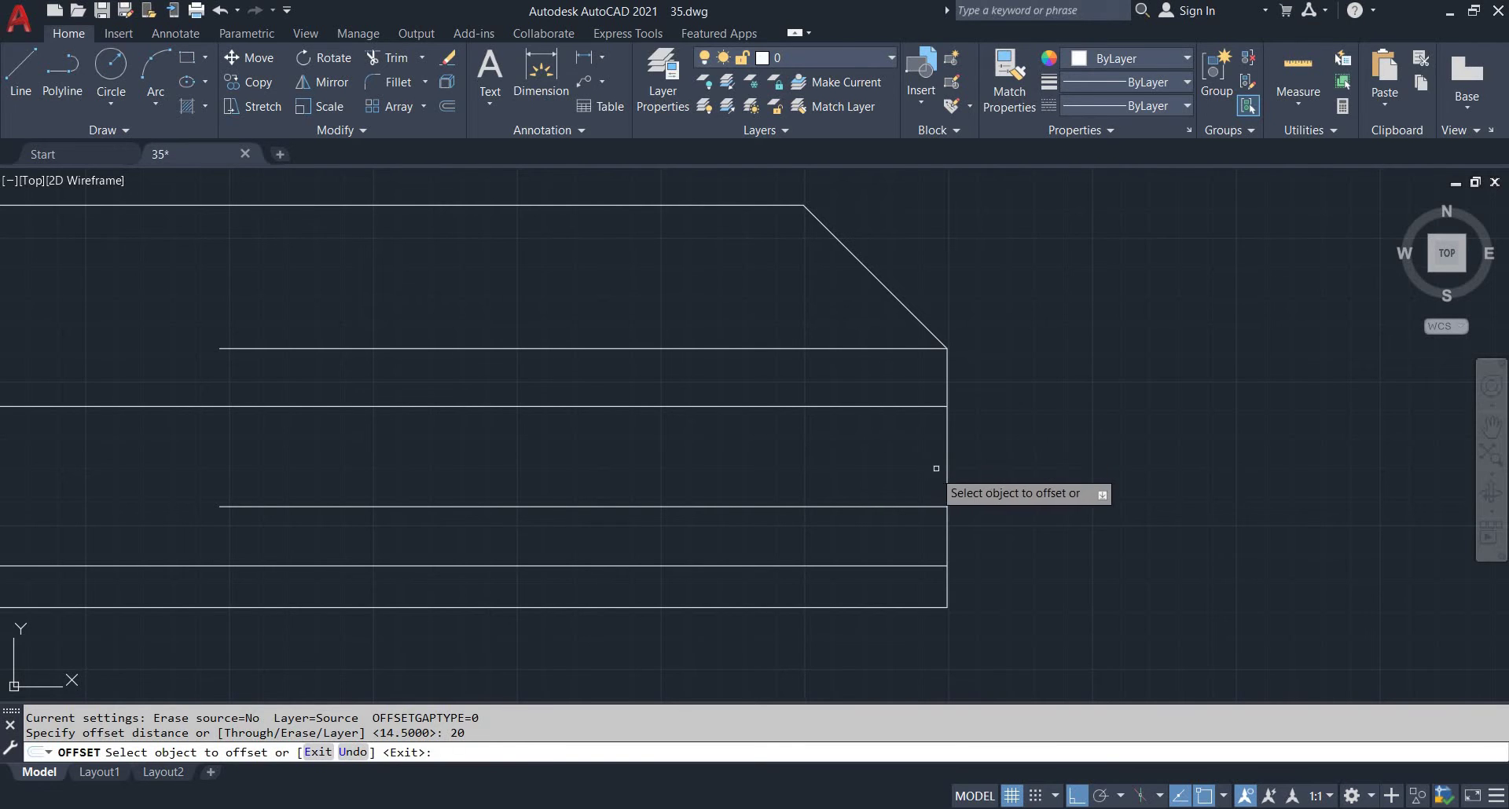
left_click(944, 457)
left_click(839, 474)
key("Escape")
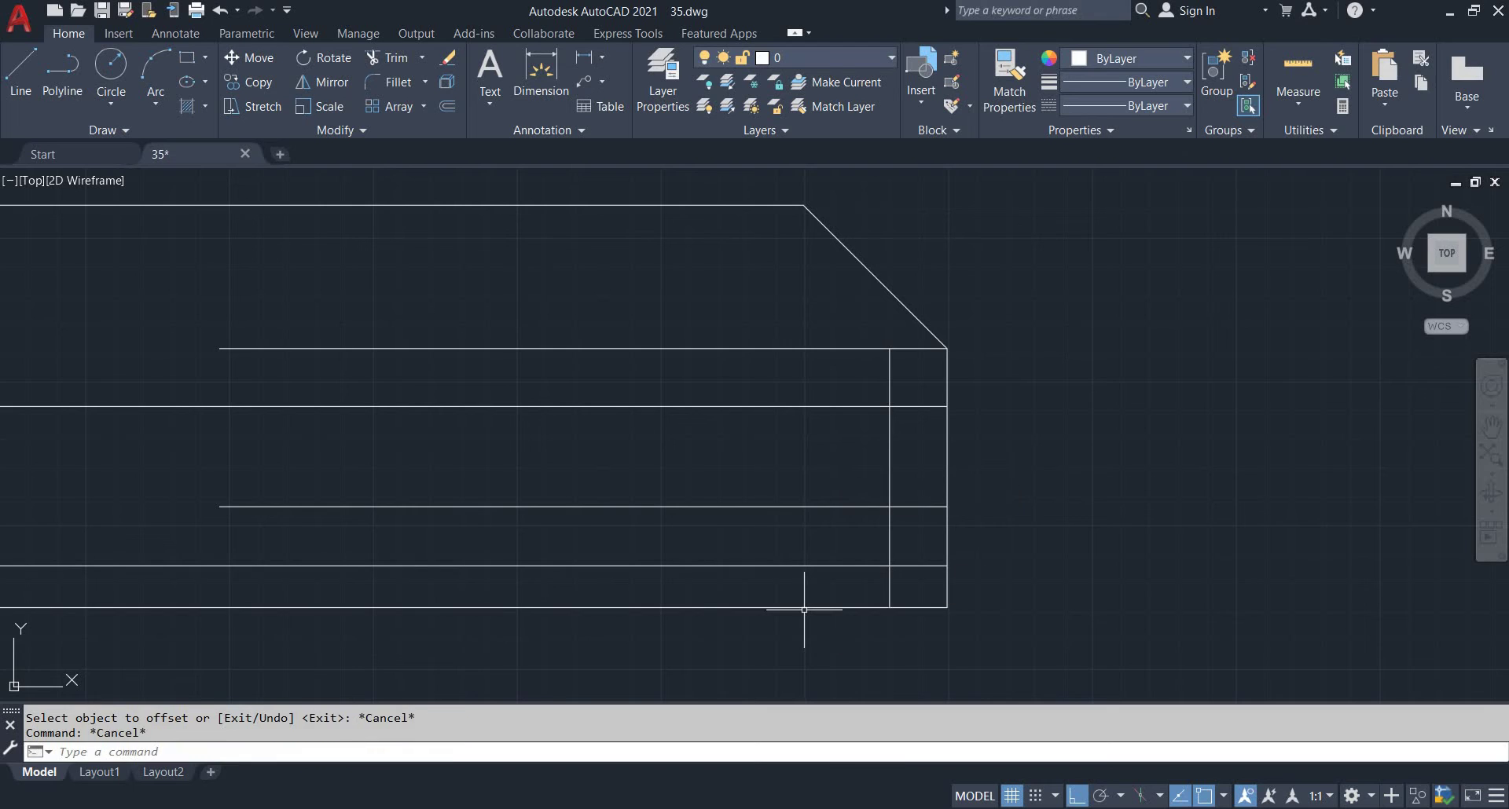
Draw the lower-right corner cut from the 20 and 14.5 offset lines' intersection to the 55 offset line's end on the right edge
type("l")
key("Return")
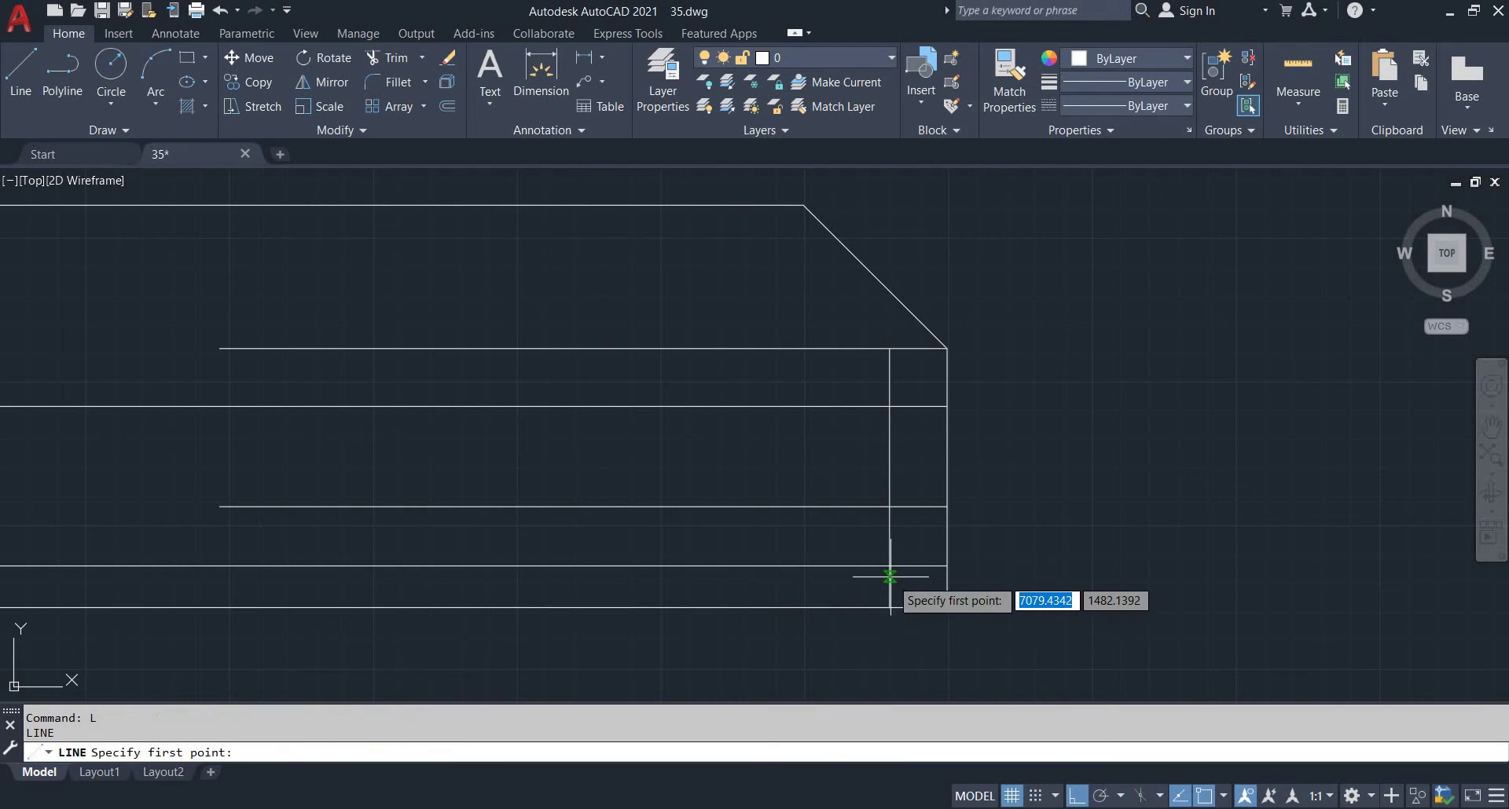
left_click(889, 566)
left_click(946, 506)
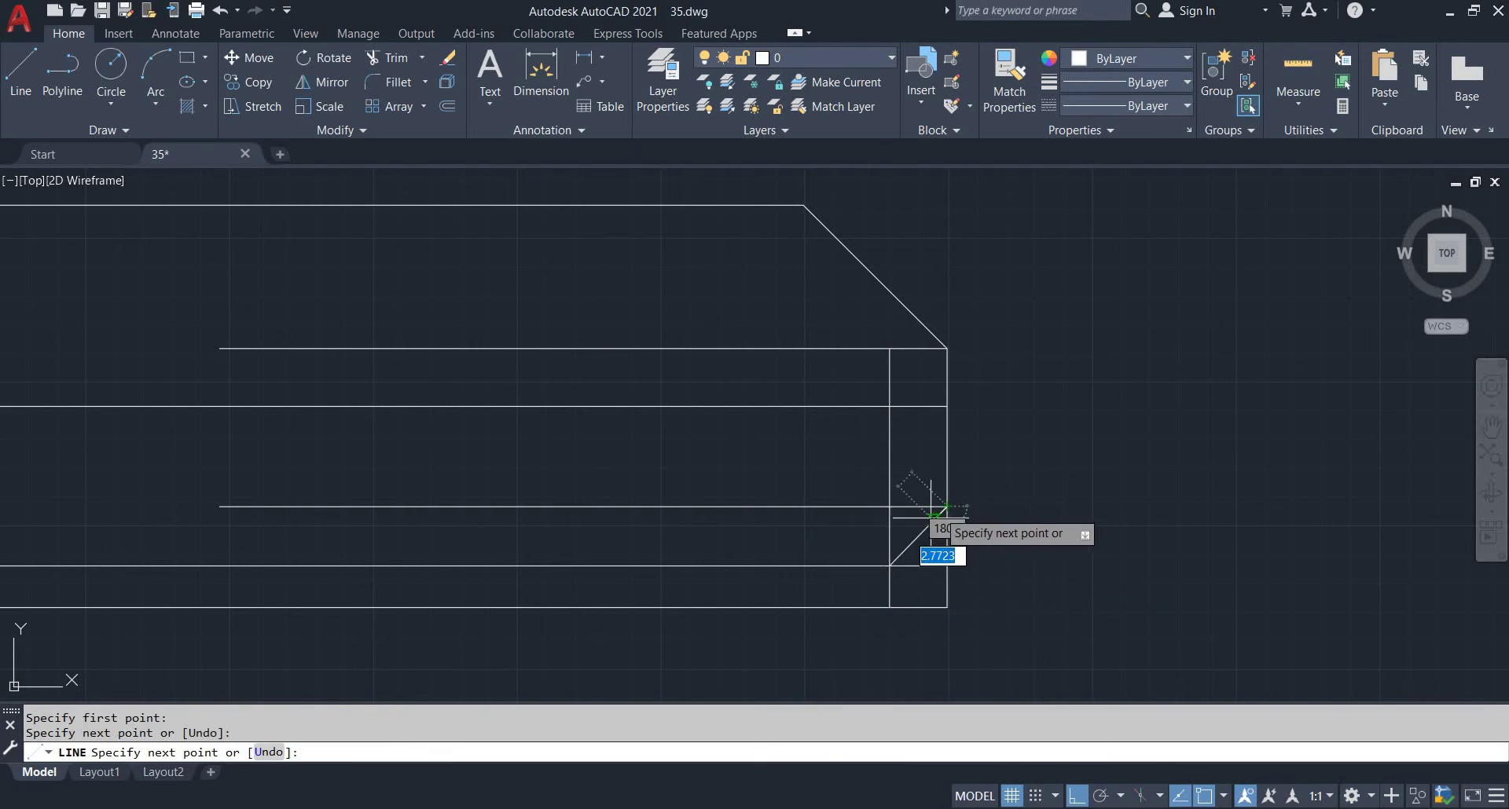
scroll(946, 511, "down", 2)
key("Escape")
Trim the right edge and the horizontal lines outside the lower-right diagonal
scroll(917, 523, "up", 2)
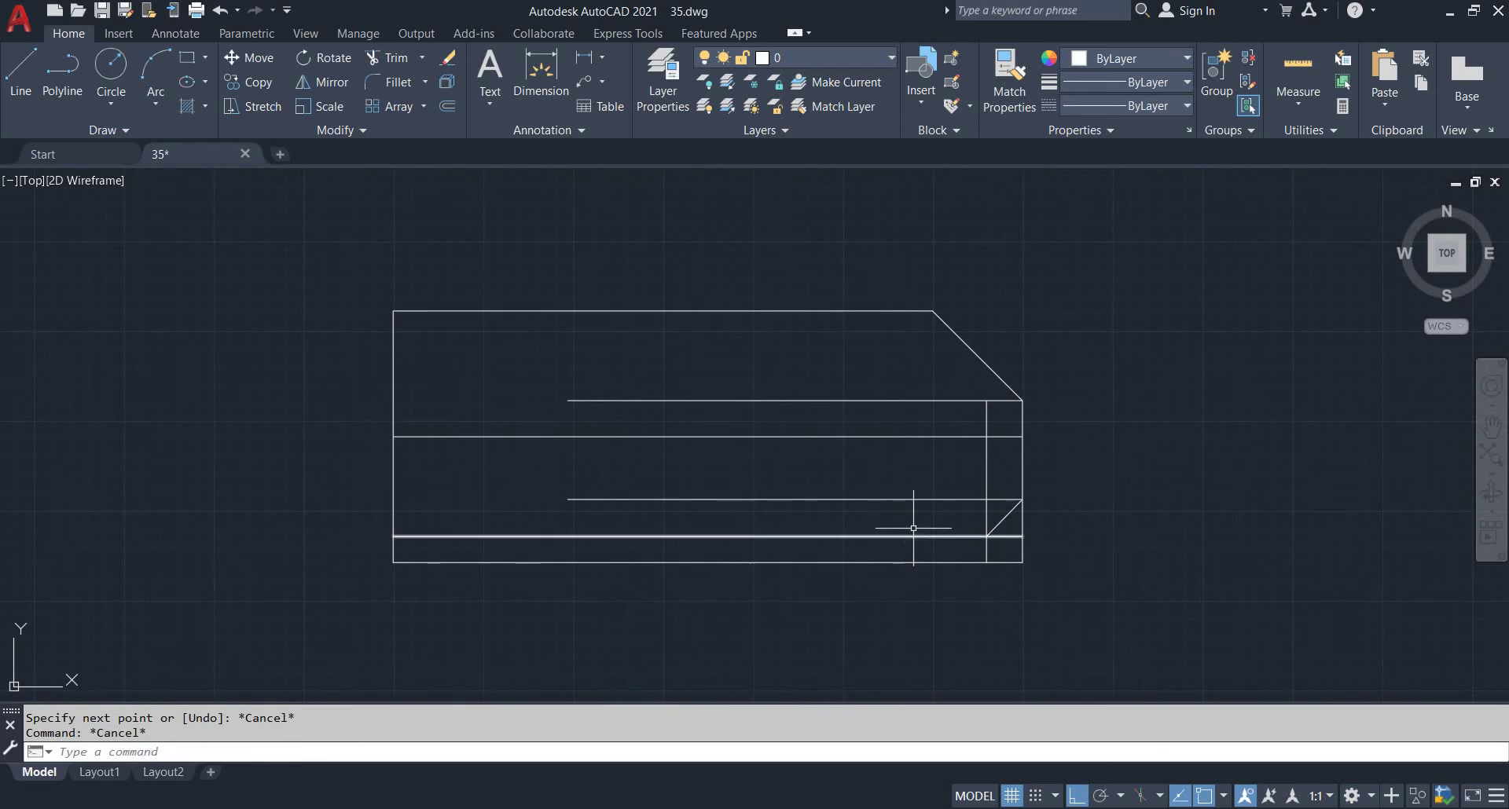
scroll(1064, 544, "up", 2)
key("Escape")
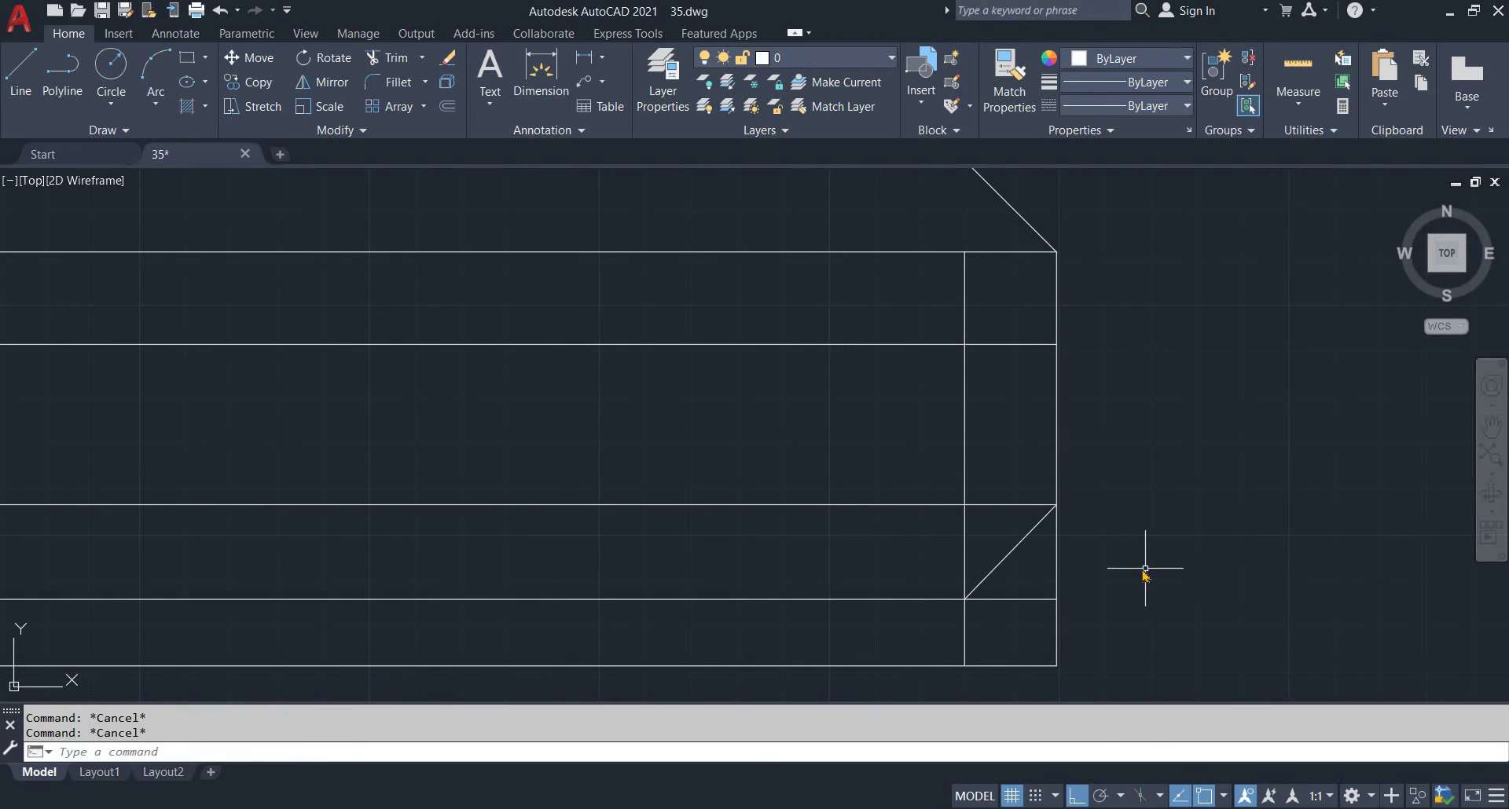
type("tr")
key("Return")
left_click(1120, 532)
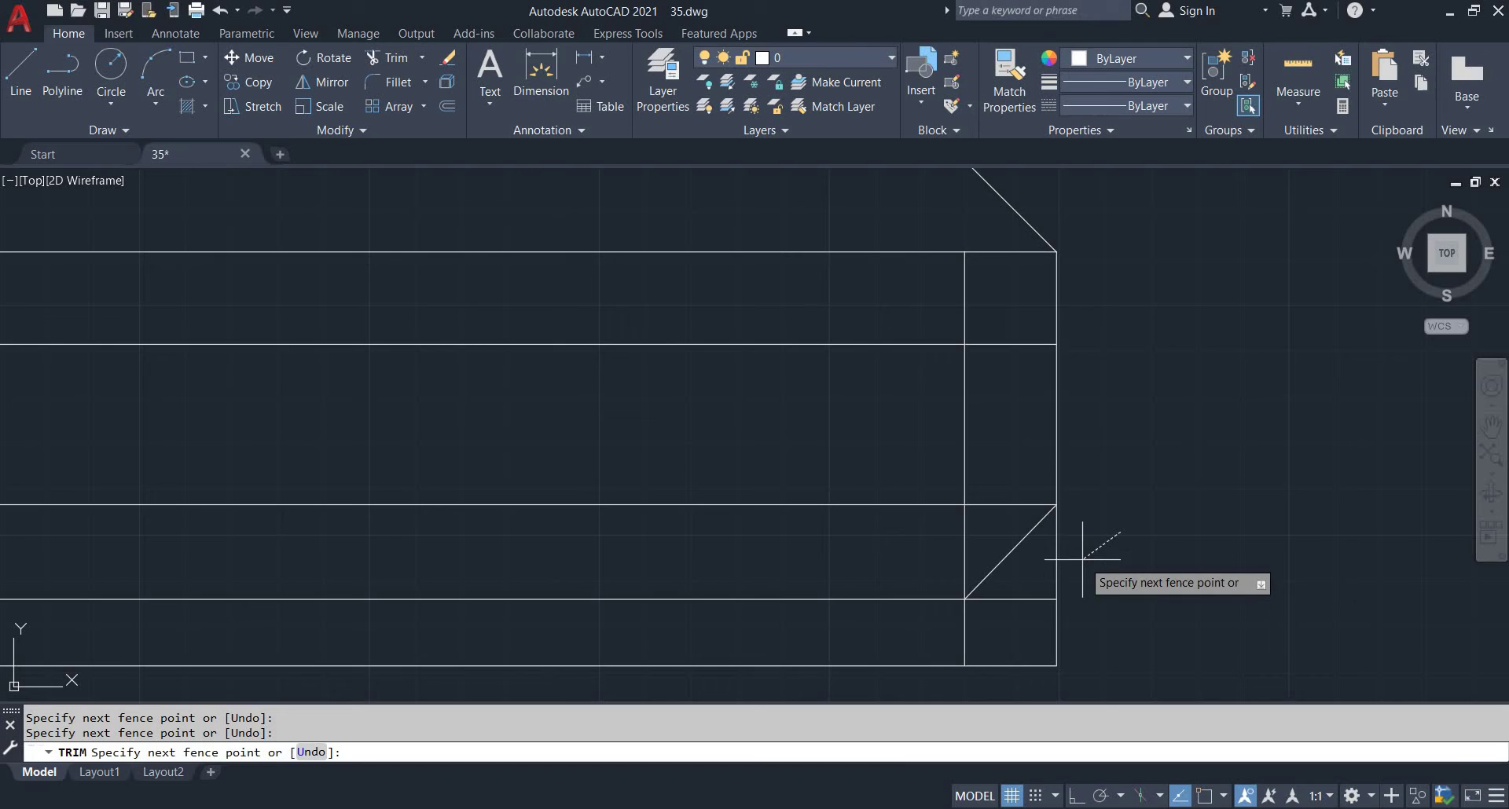
left_click(1005, 610)
left_click(1093, 634)
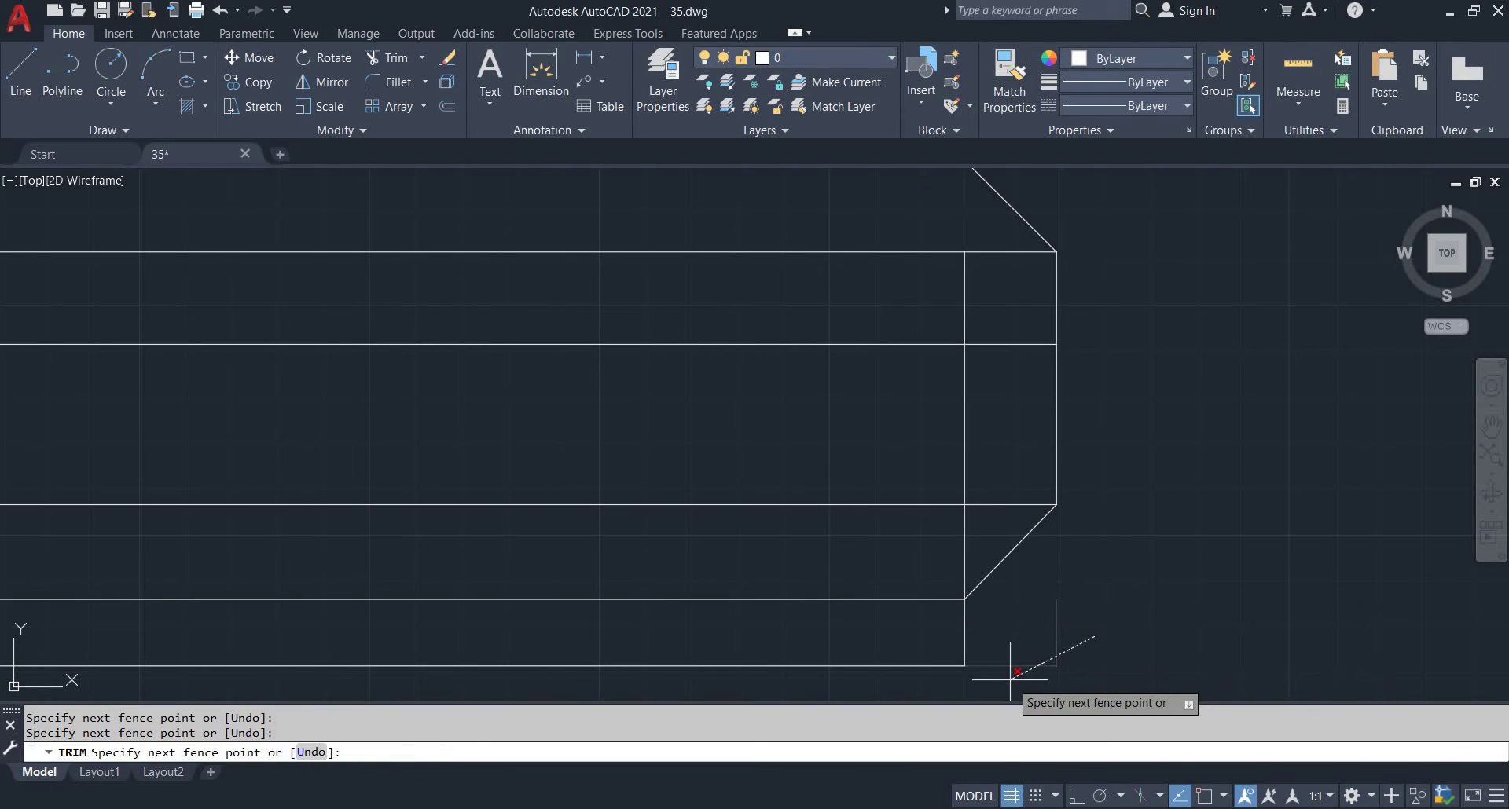
left_click(1005, 678)
Trim away the interior construction lines and the old middle line, keeping the line 14.5 above the bottom edge
middle_click_drag(1009, 342, 990, 415)
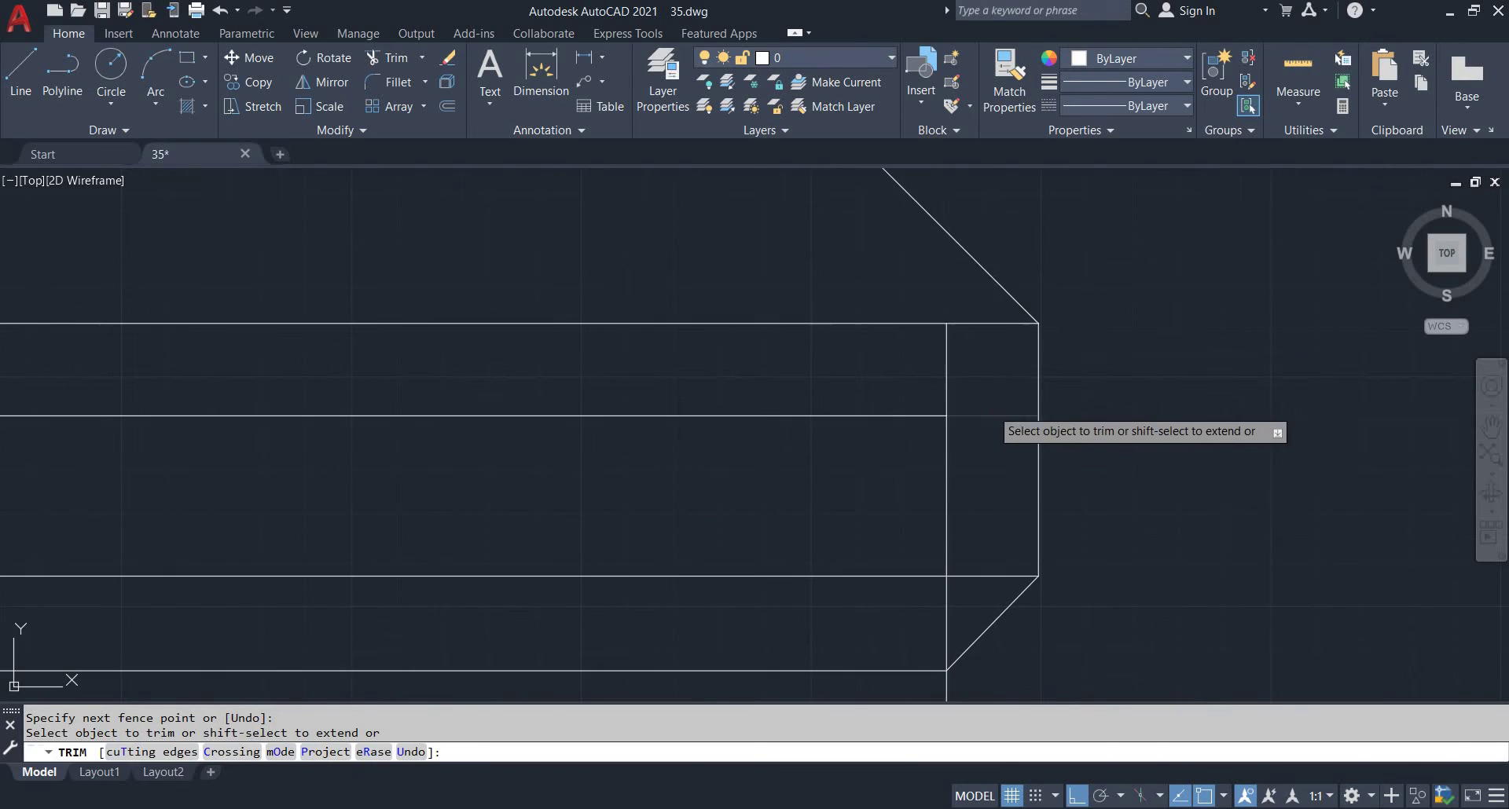
left_click(951, 297)
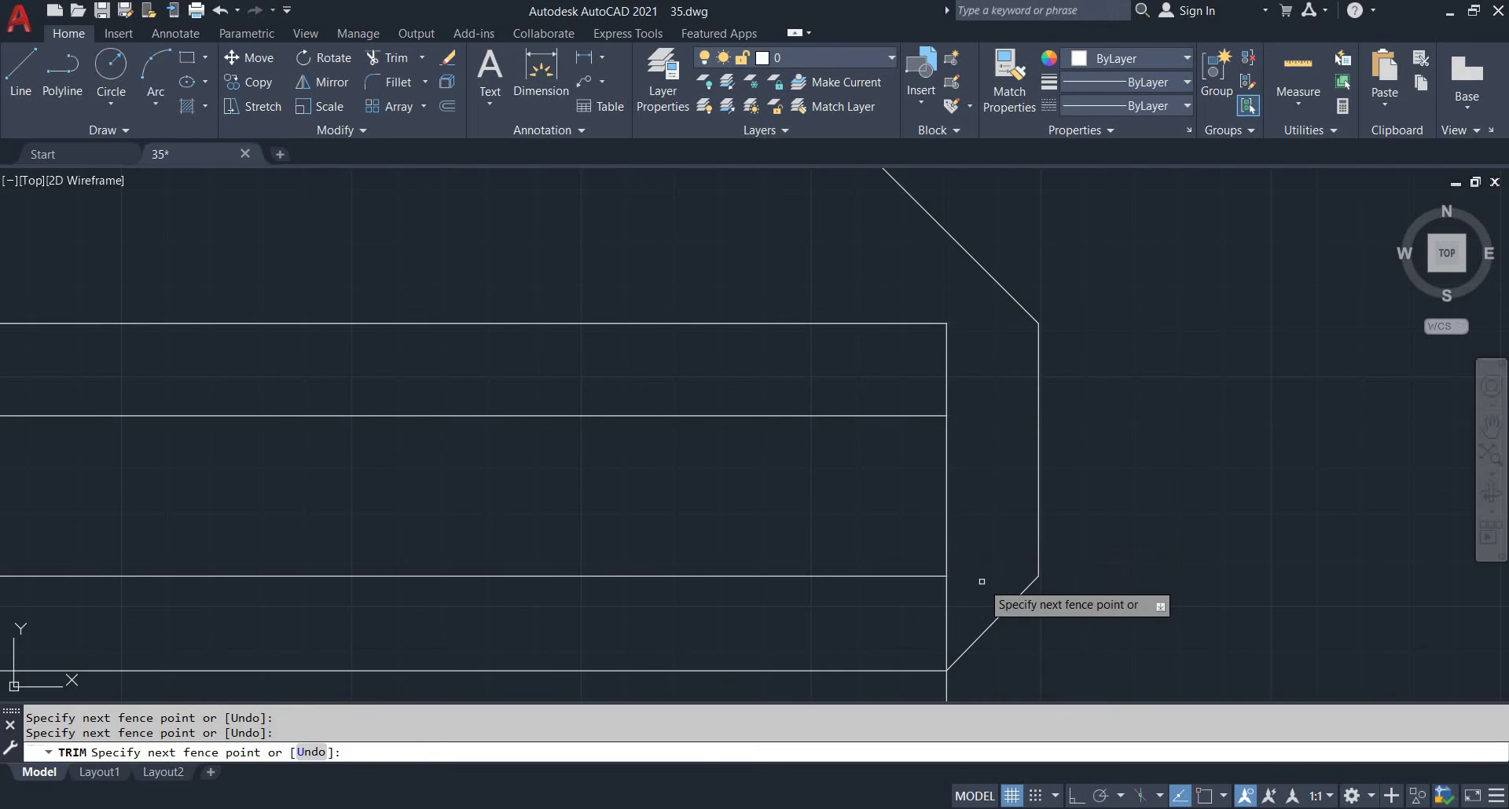
left_click(960, 606)
key("Return")
left_click(1013, 388)
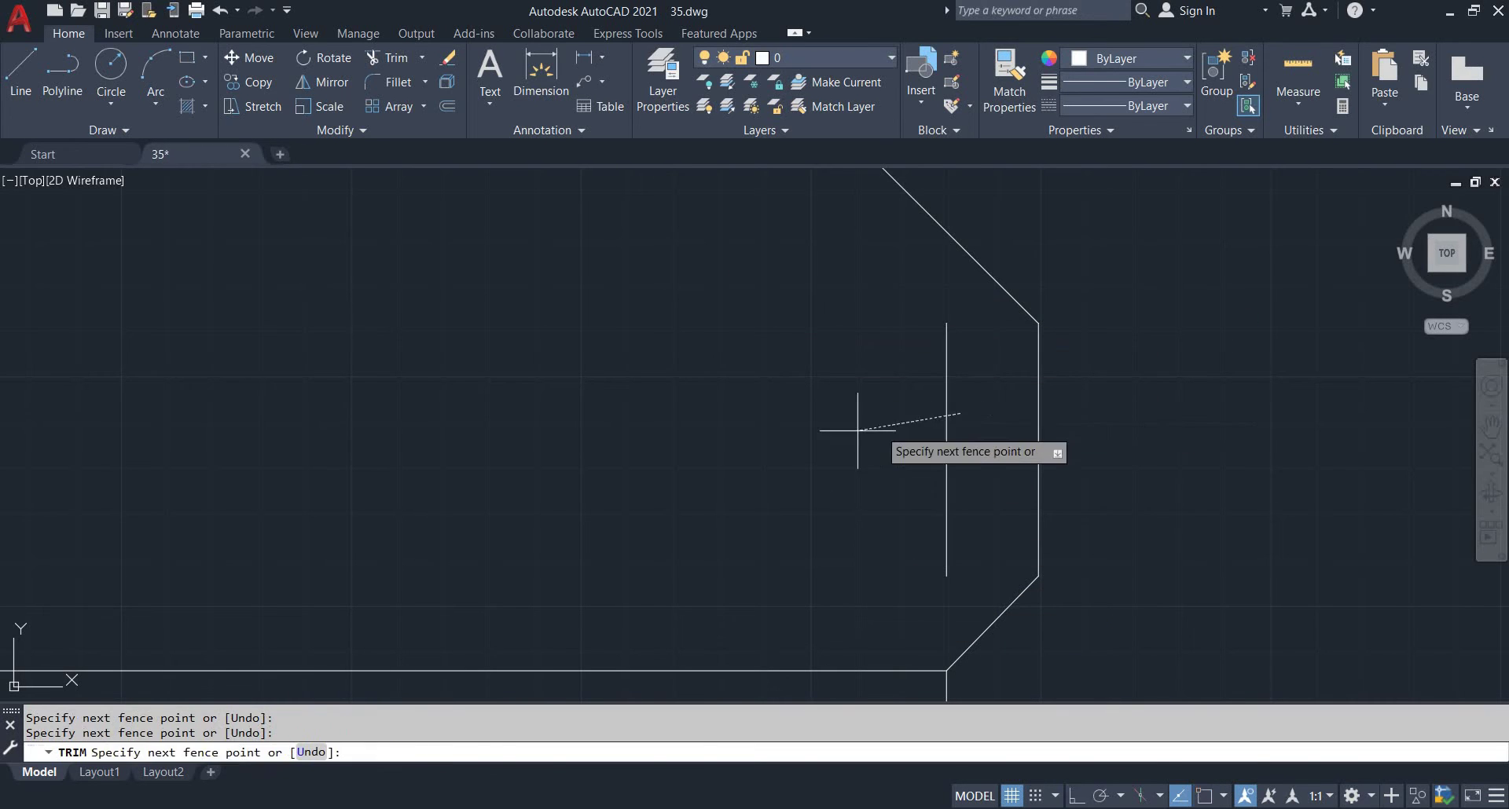
key("Return")
scroll(761, 475, "down", 3)
mouse_move(761, 474)
middle_mouse_down()
mouse_move(862, 479)
mouse_move(859, 431)
middle_mouse_up()
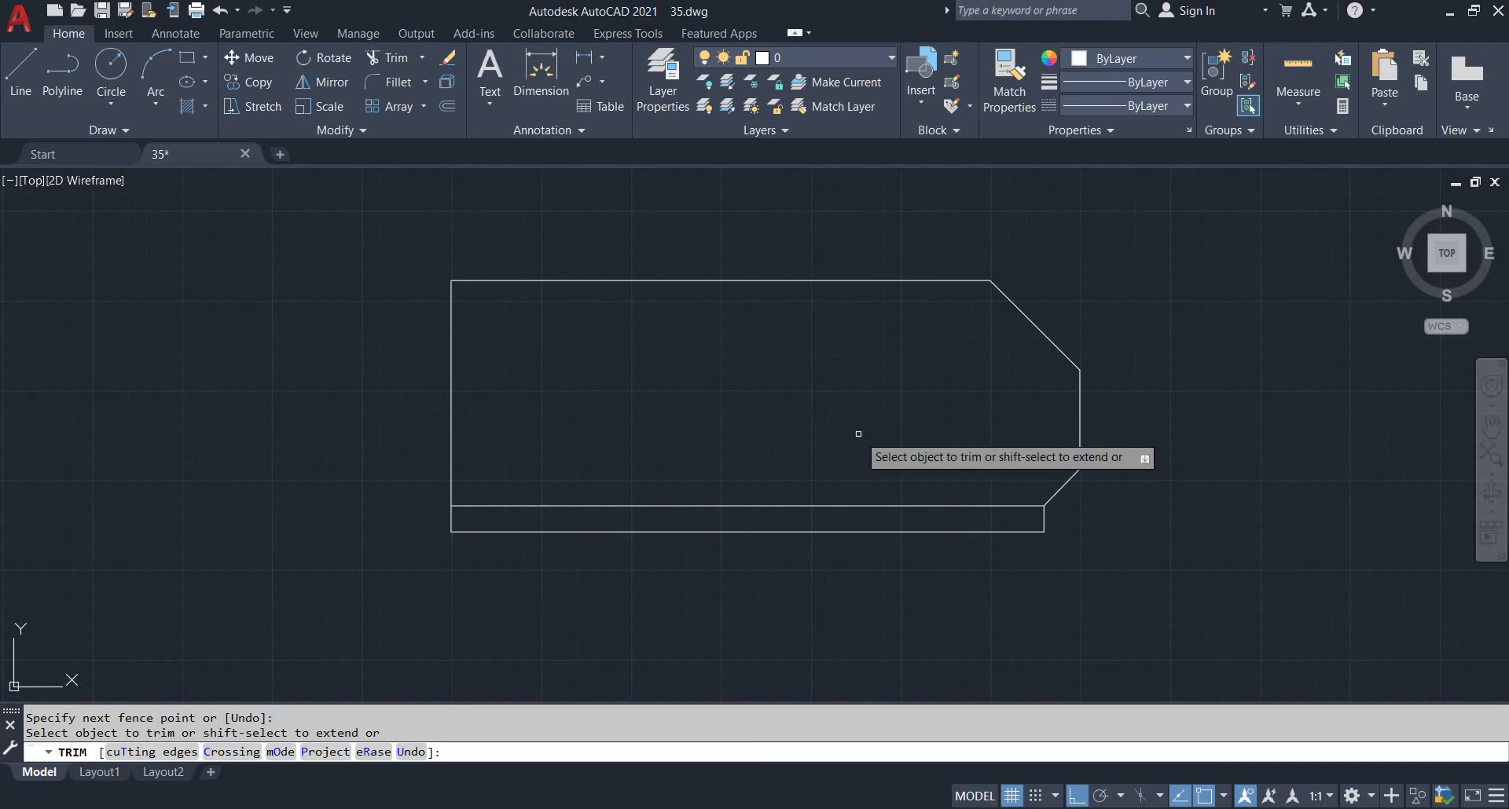
key("Escape")
key("Escape")
Check the arc dimensions in the reference drawing and draw a circle of radius 67.4 in the empty space left of the plate
key("alt+Tab")
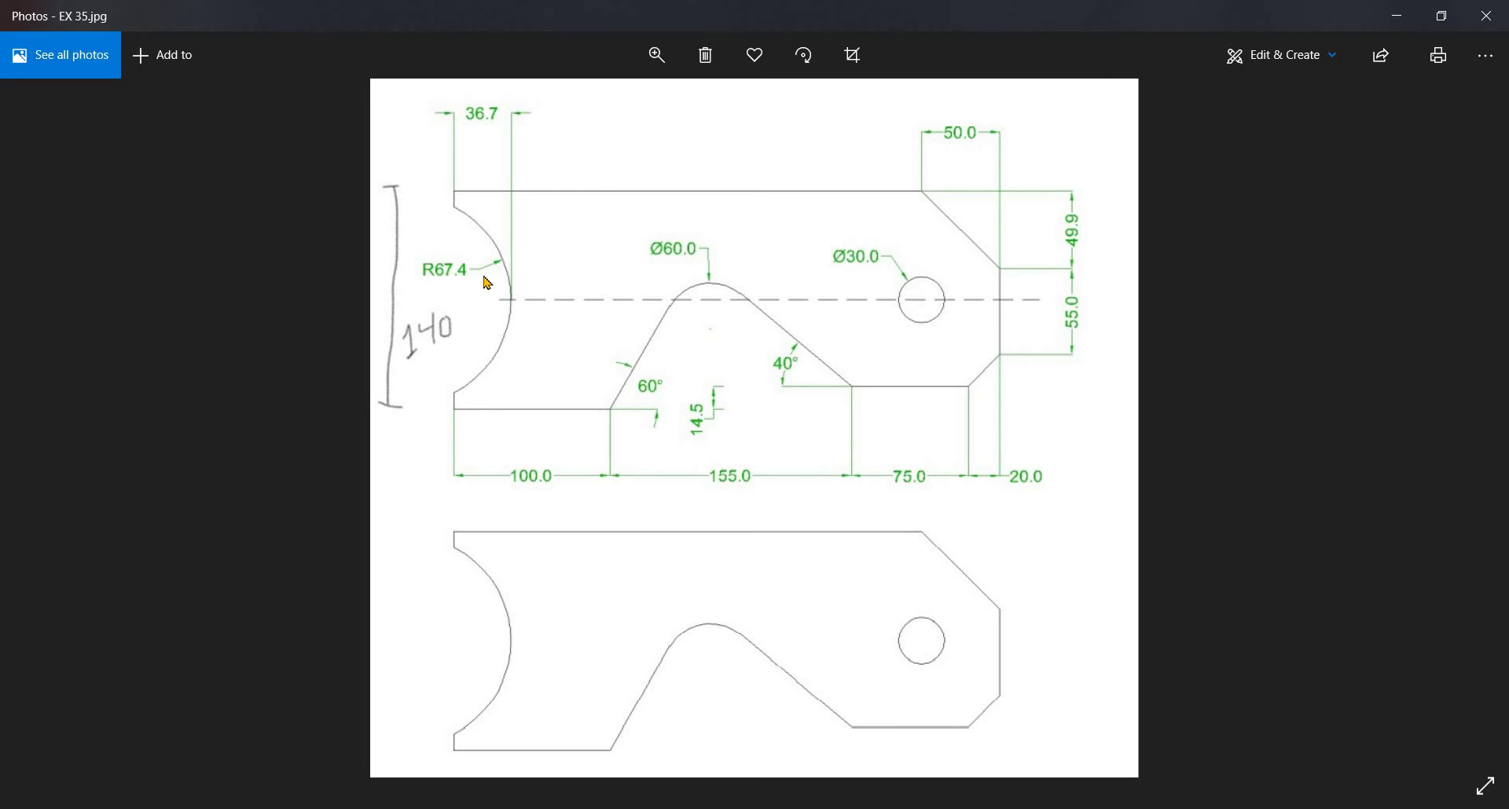
key("alt+Tab")
middle_click_drag(492, 280, 567, 293)
key("Escape")
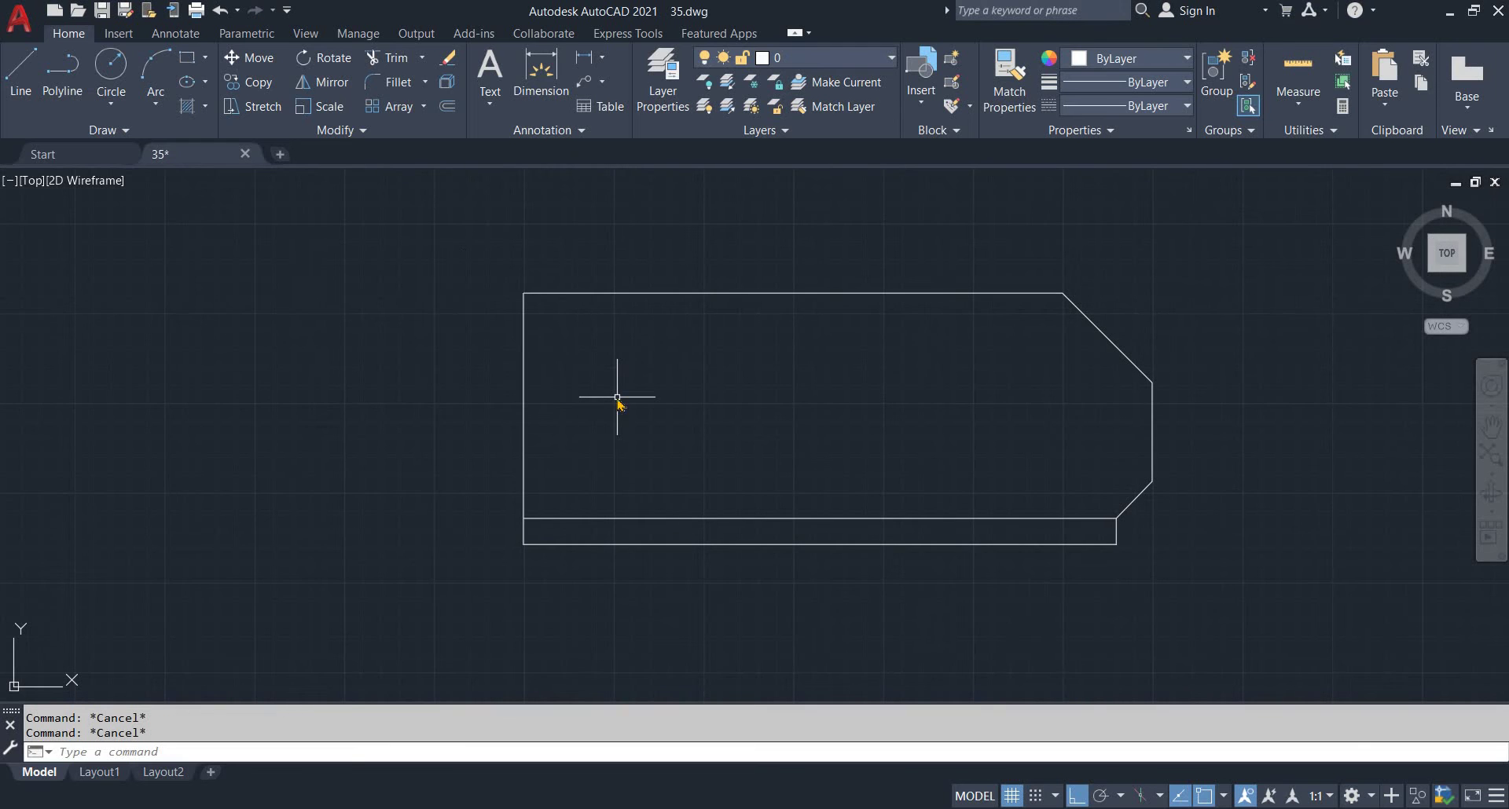
type("c")
key("Return")
left_click(317, 389)
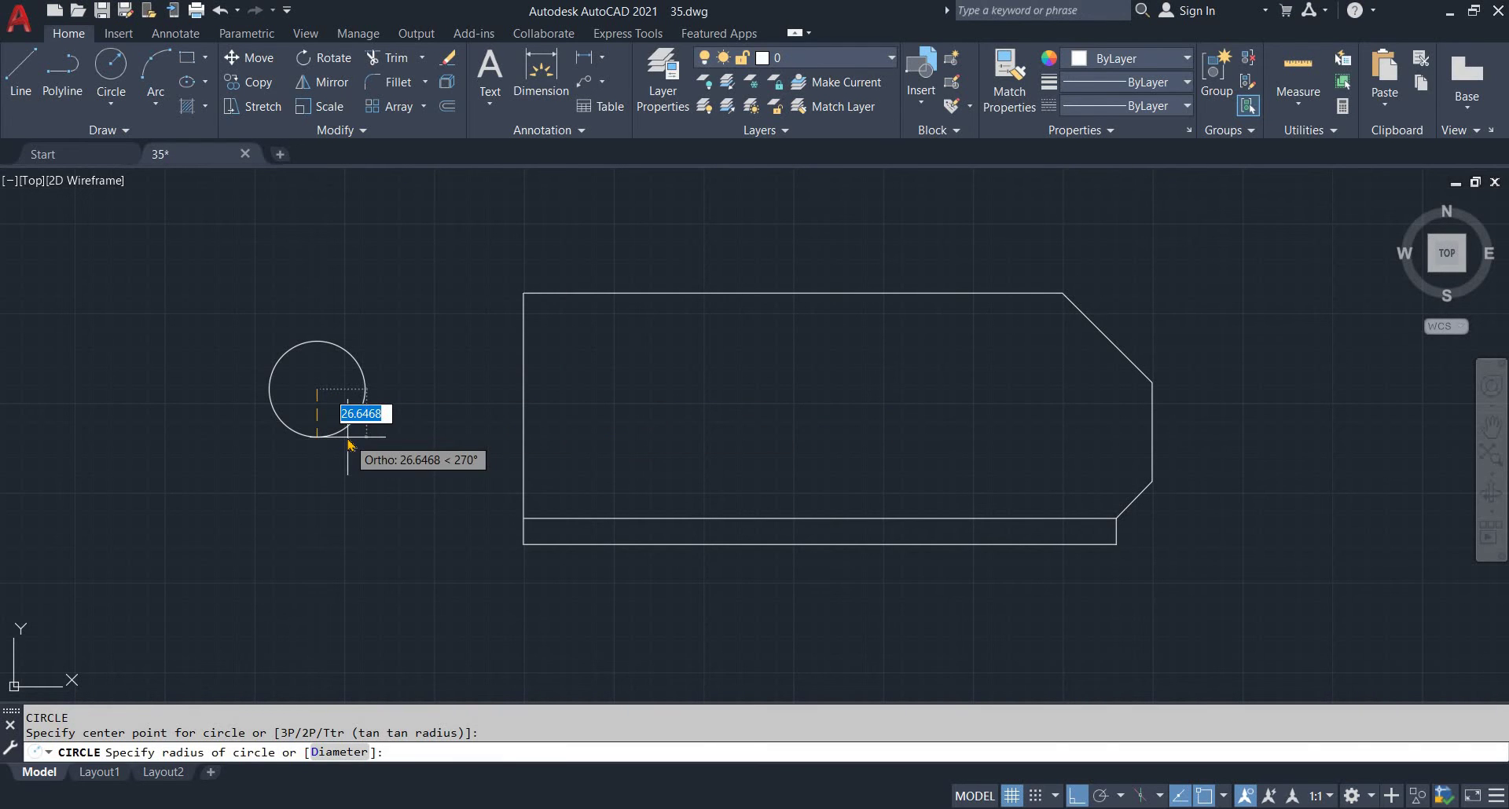
type("67")
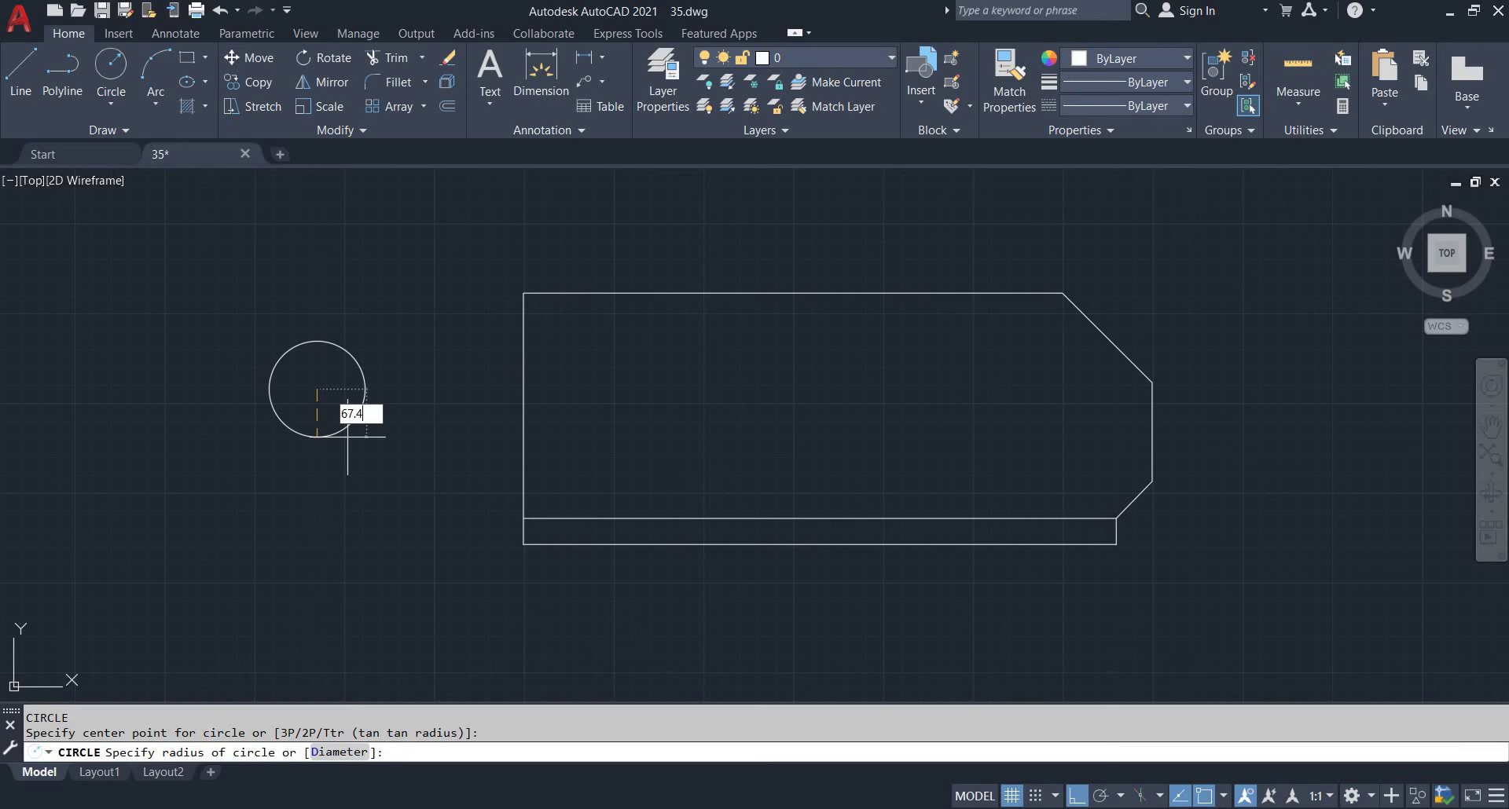
type(".4")
key("Return")
key("Escape")
key("Escape")
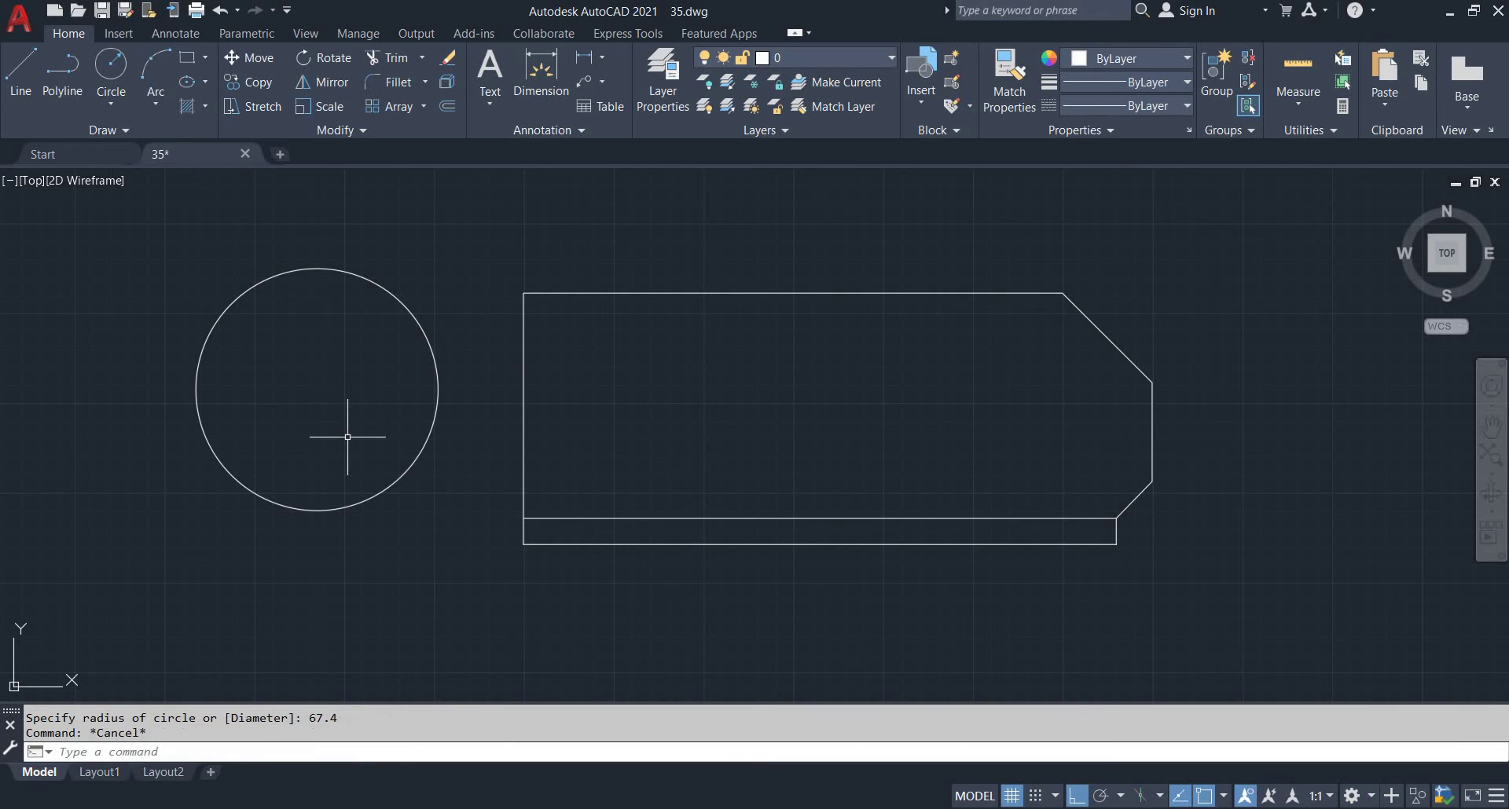
Draw a horizontal centre line from the midpoint of the plate's left edge to beyond its right edge
type("l")
key("Return")
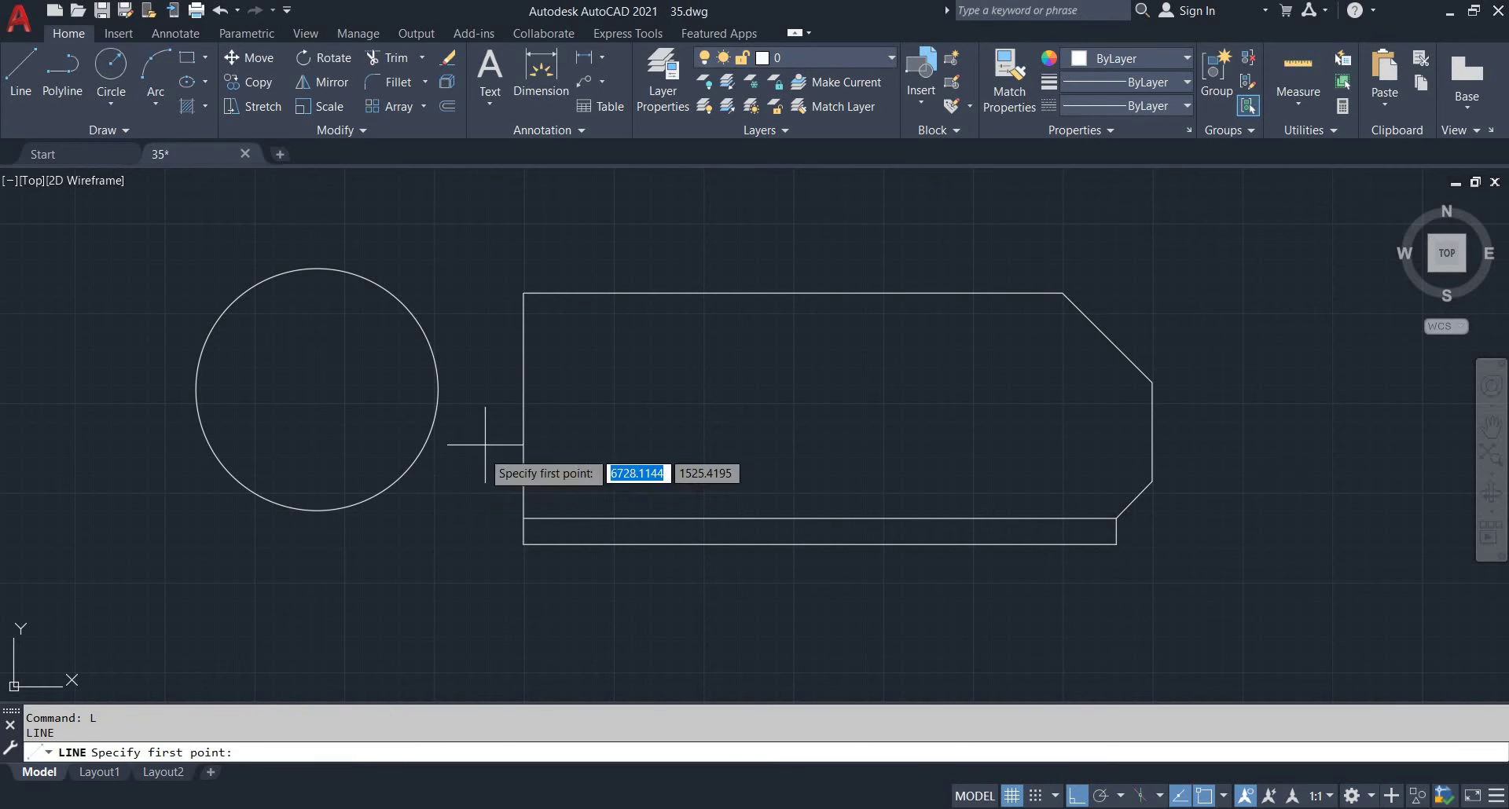
left_click(522, 418)
left_click(1202, 418)
key("Escape")
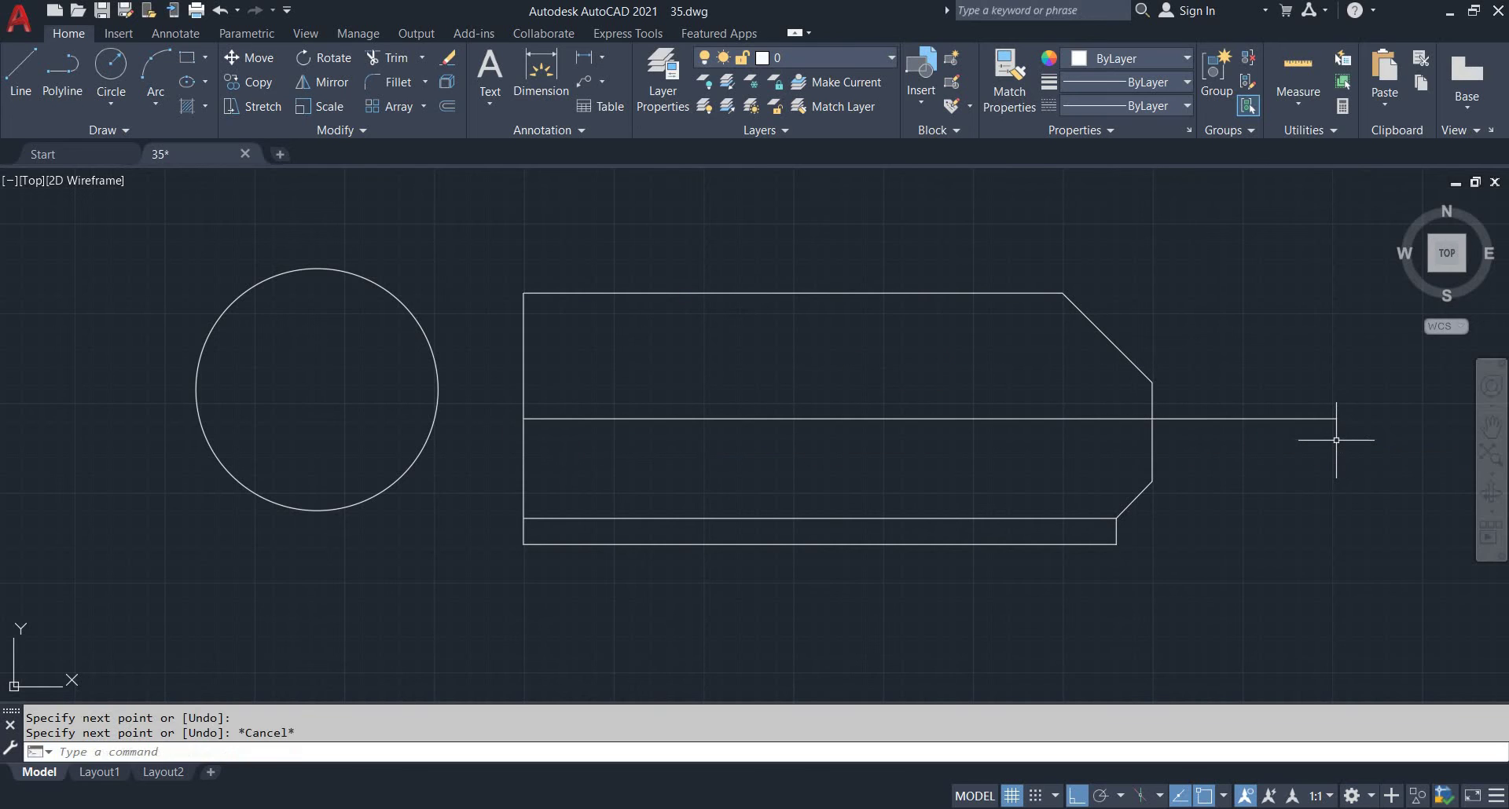
Check the arc's depth in the reference drawing and draw a vertical line upward from the circle's right quadrant
key("alt+Tab")
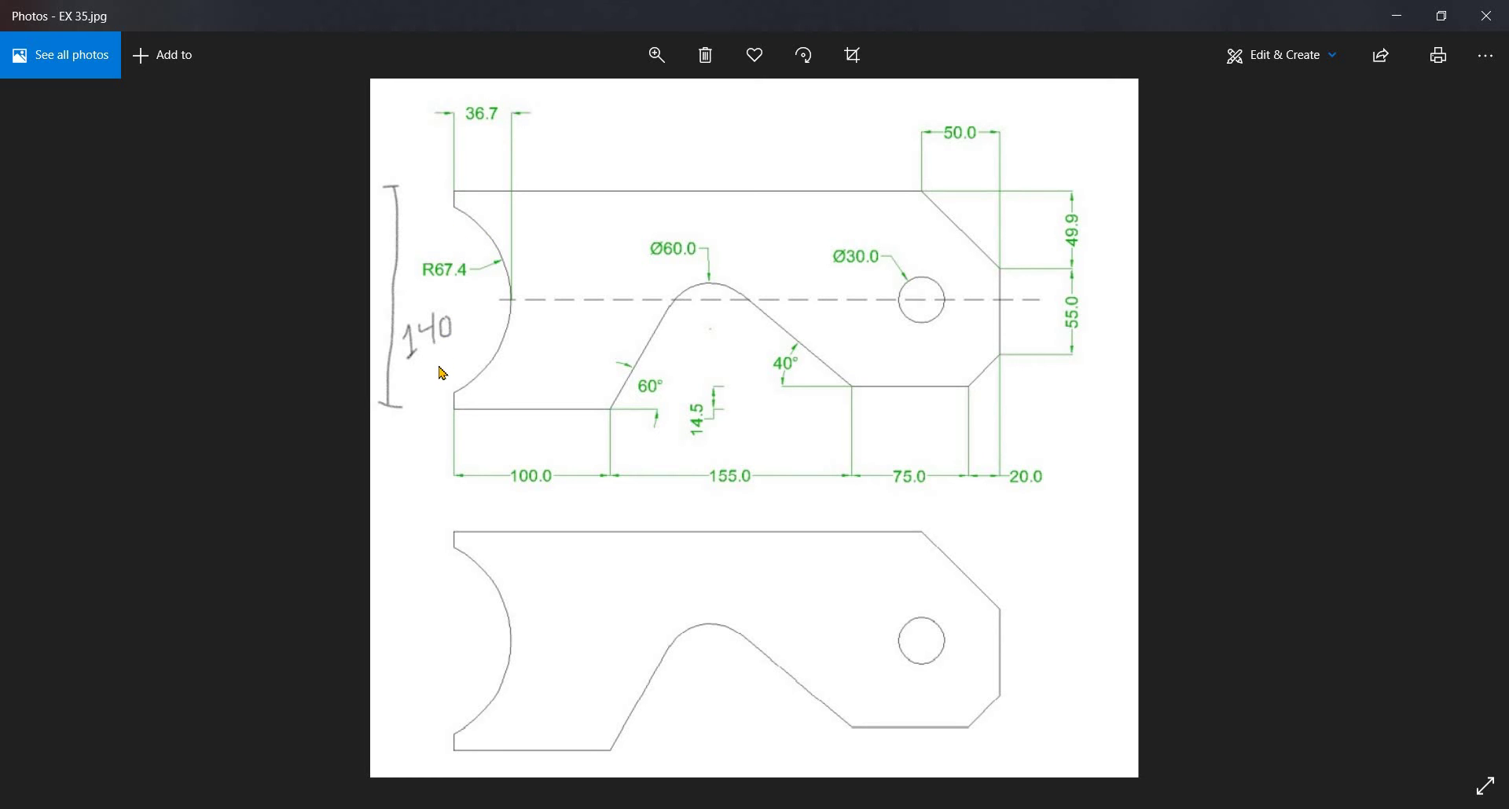
key("alt+Tab")
key("Escape")
key("Escape")
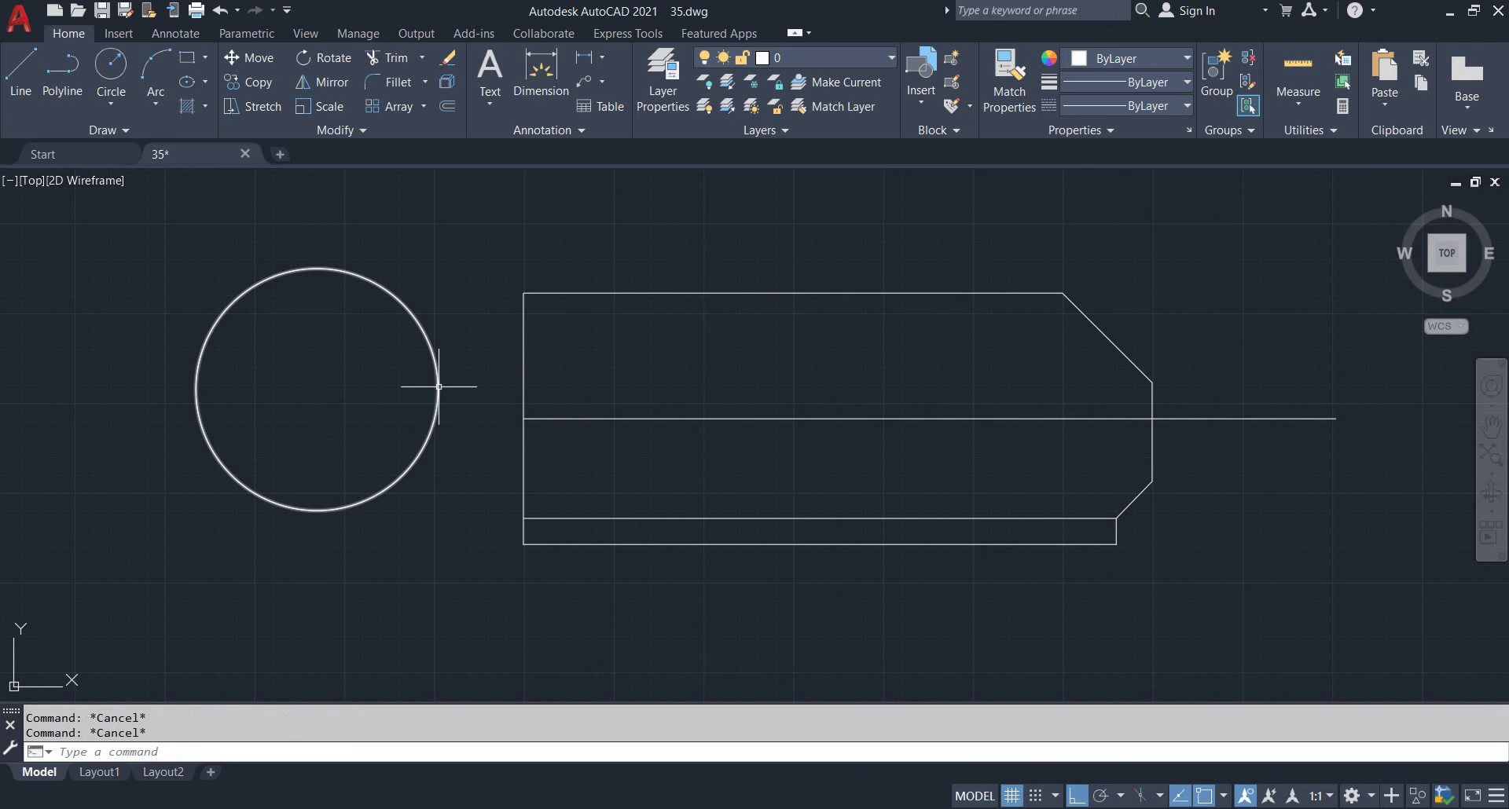
type("l")
key("Return")
left_click(438, 386)
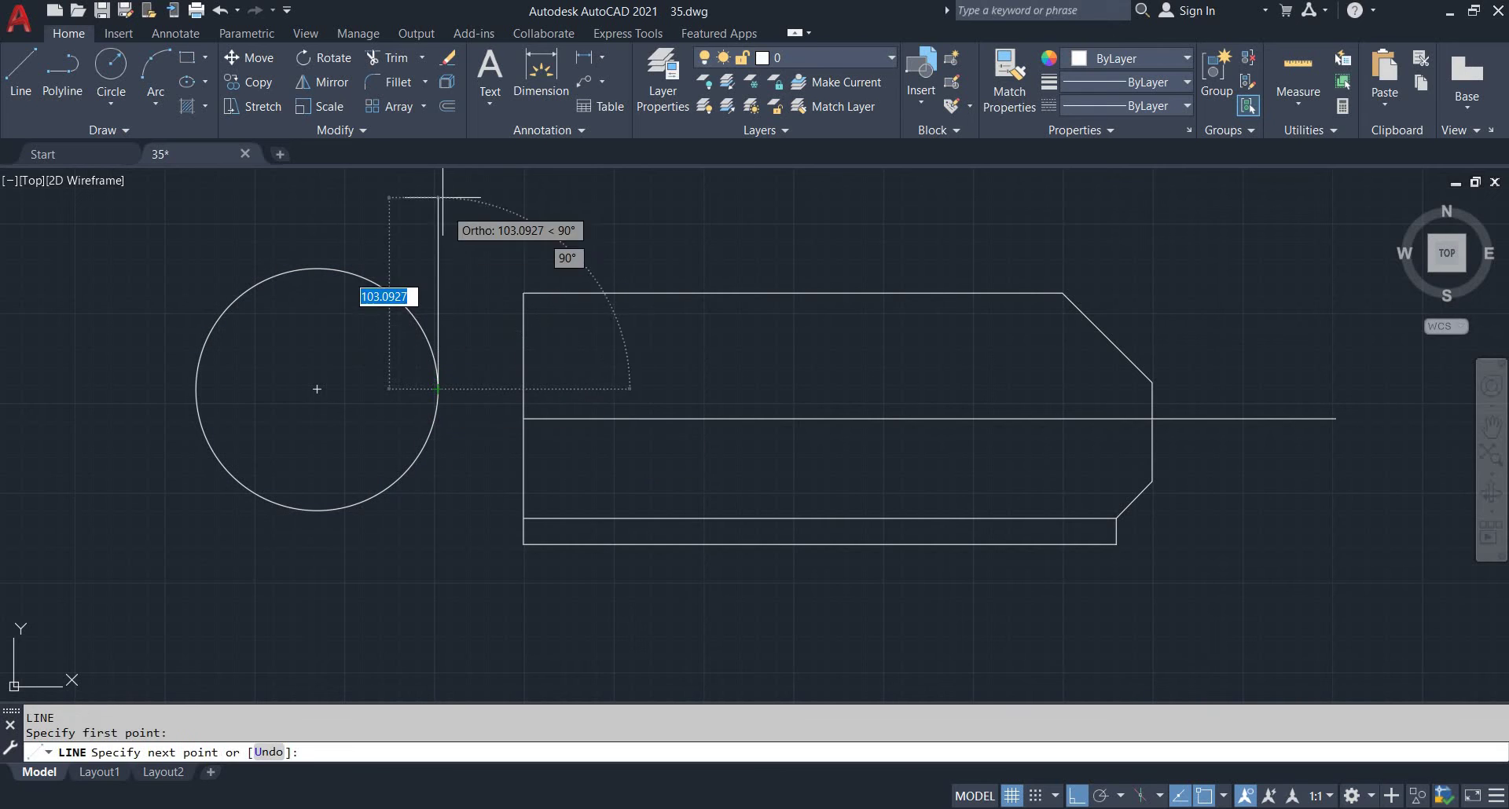
left_click(445, 224)
key("Escape")
Offset the vertical line at the circle's right quadrant by 36.7 to the left, into the circle
type("o")
key("Return")
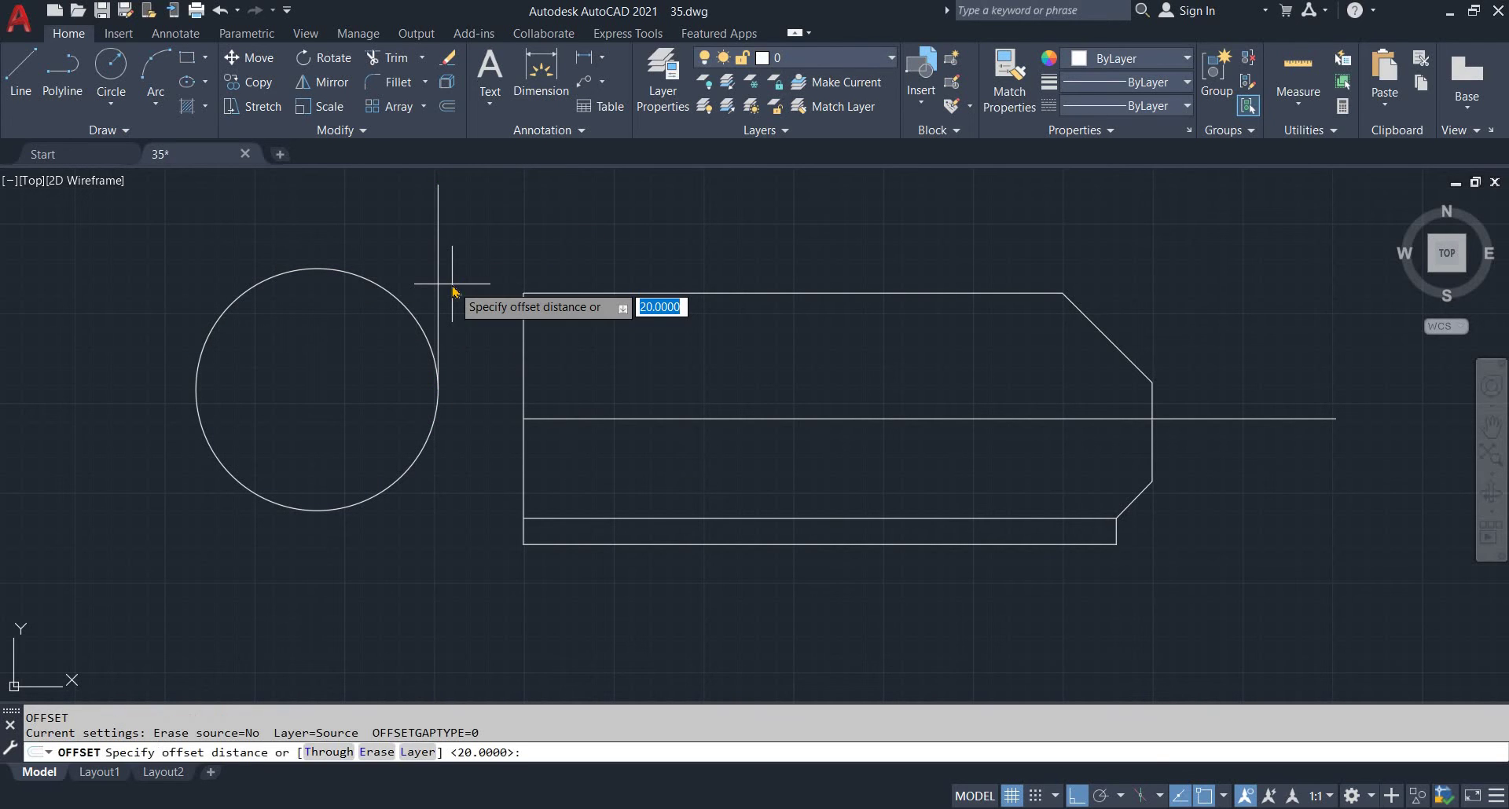
type("36.7")
key("Return")
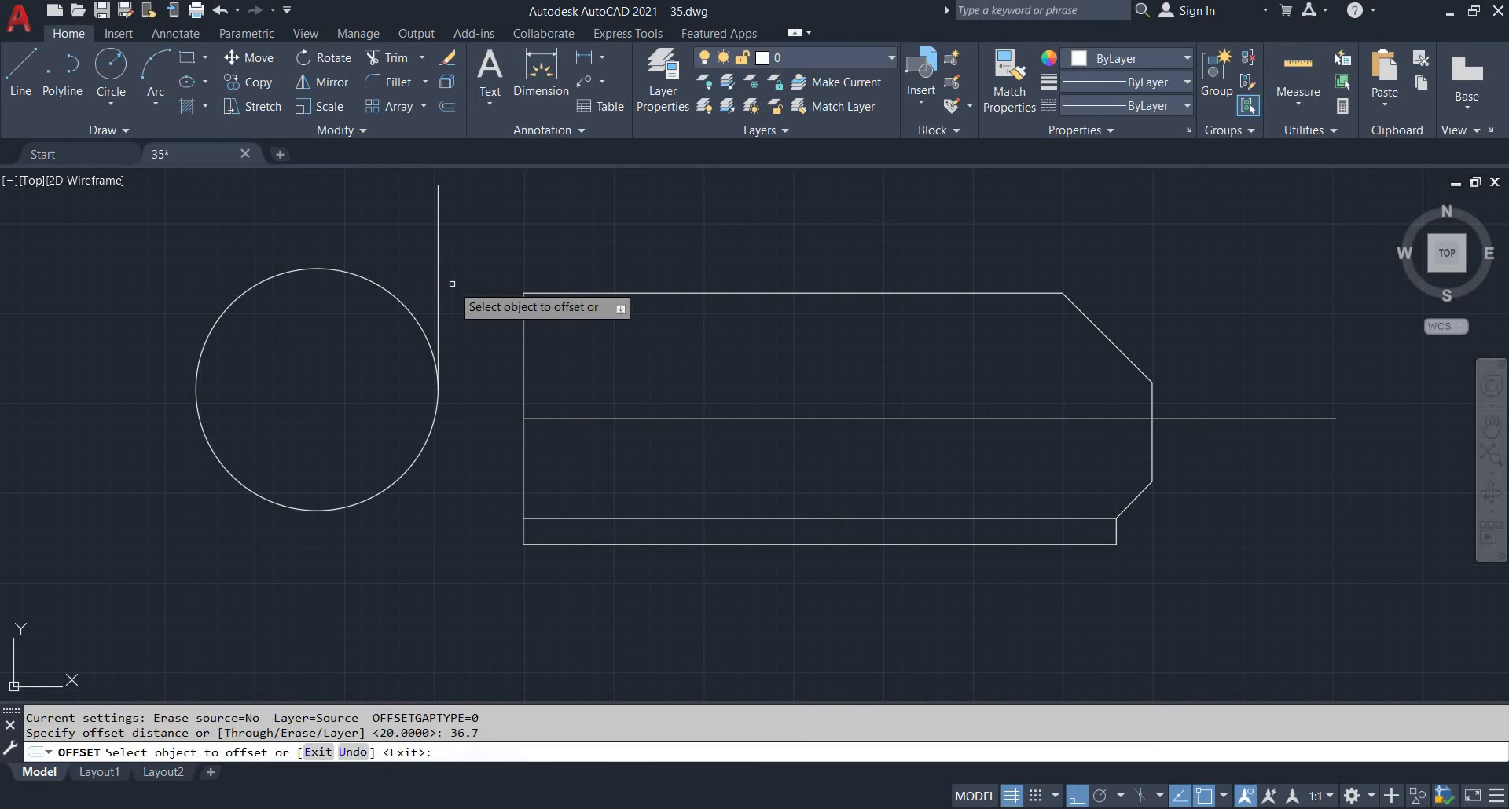
left_click(439, 291)
left_click(262, 239)
key("Escape")
Extend the offset vertical line down to the lower side of the circle
type("e")
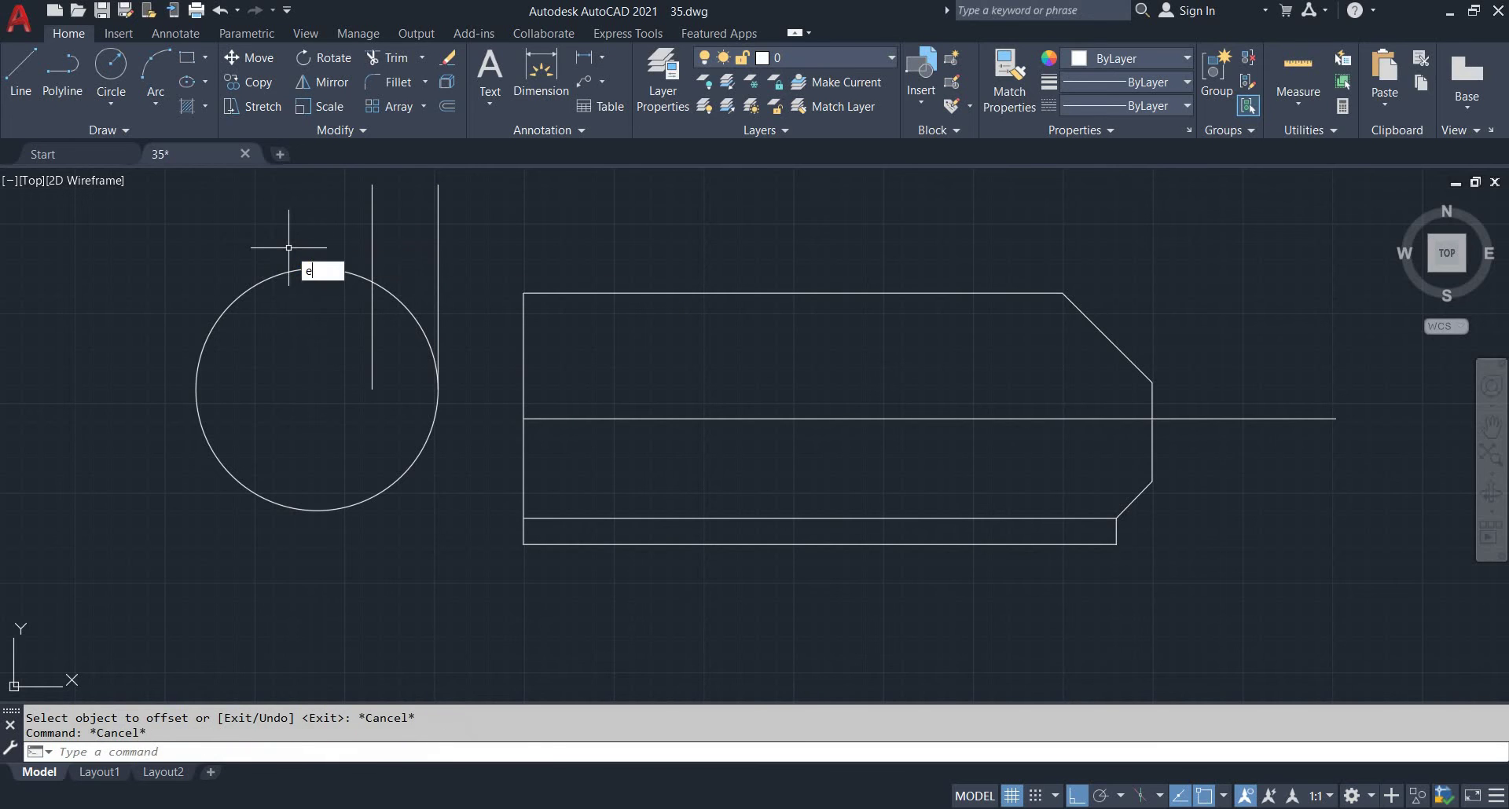
type("x")
key("Return")
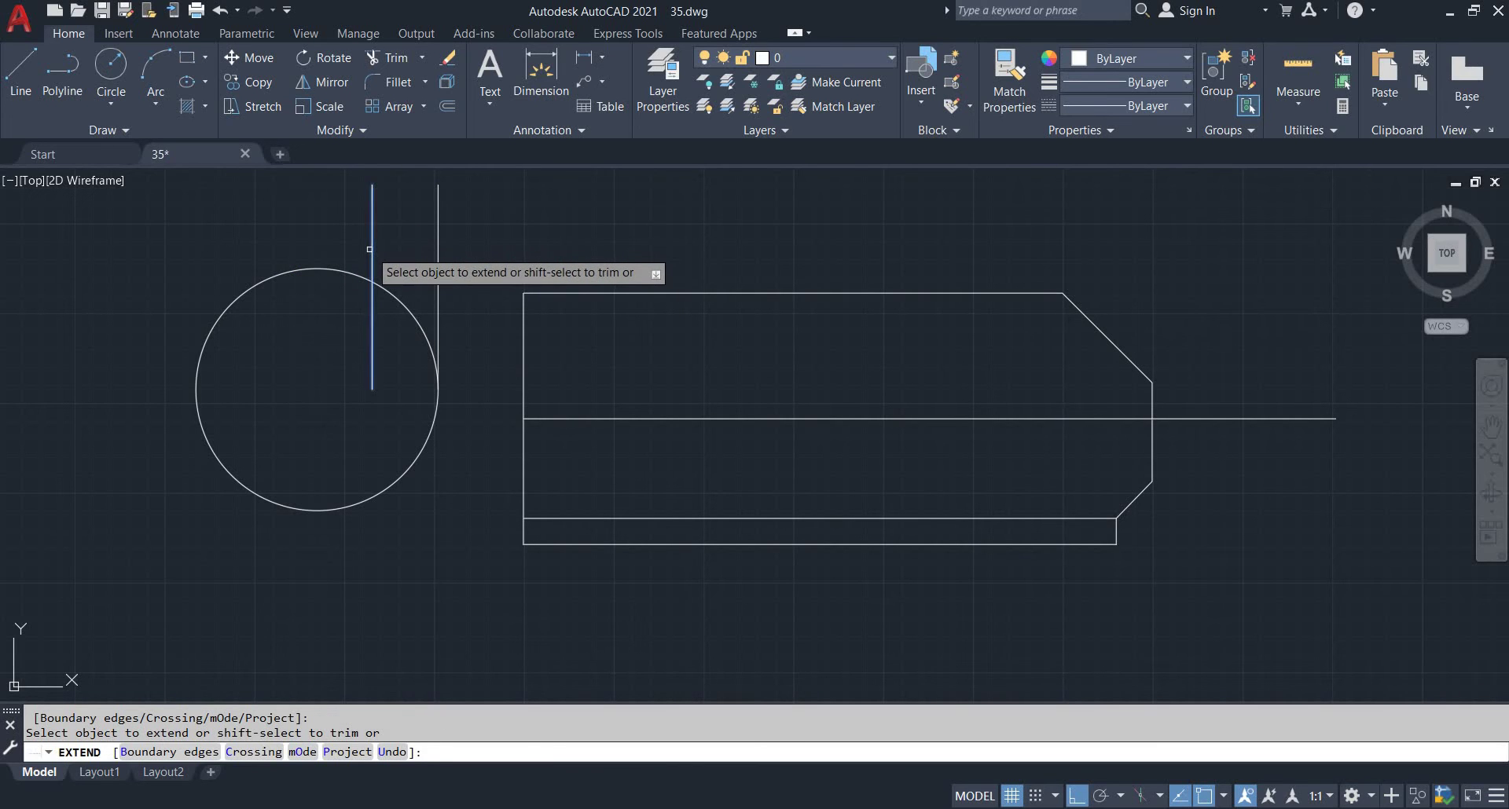
left_click(369, 249)
left_click(369, 378)
key("Escape")
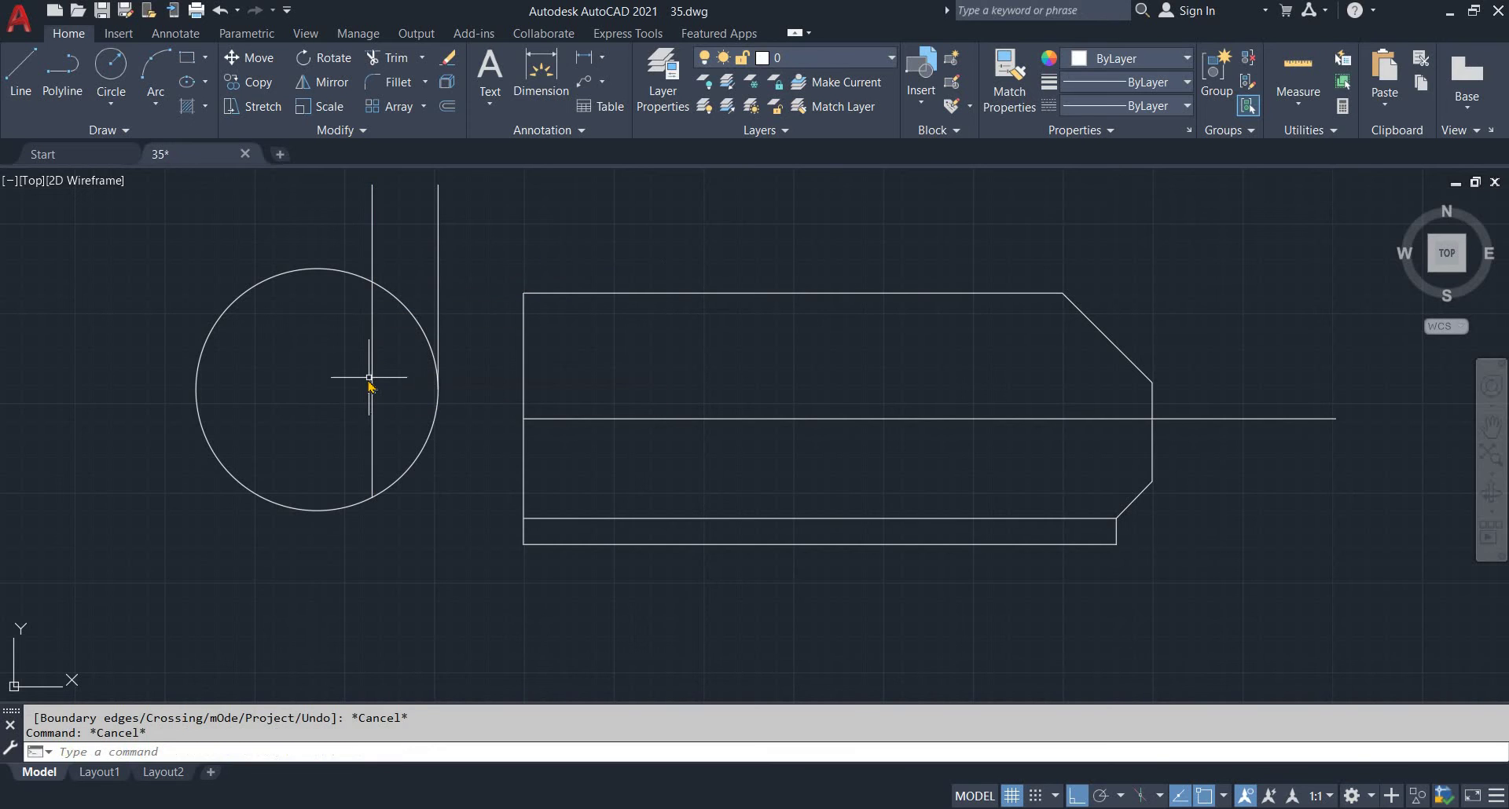
Trim away the circle's portion left of the offset line and delete both vertical construction lines, leaving only the right-hand arc
type("tr")
key("Return")
left_click_drag(338, 550, 196, 279)
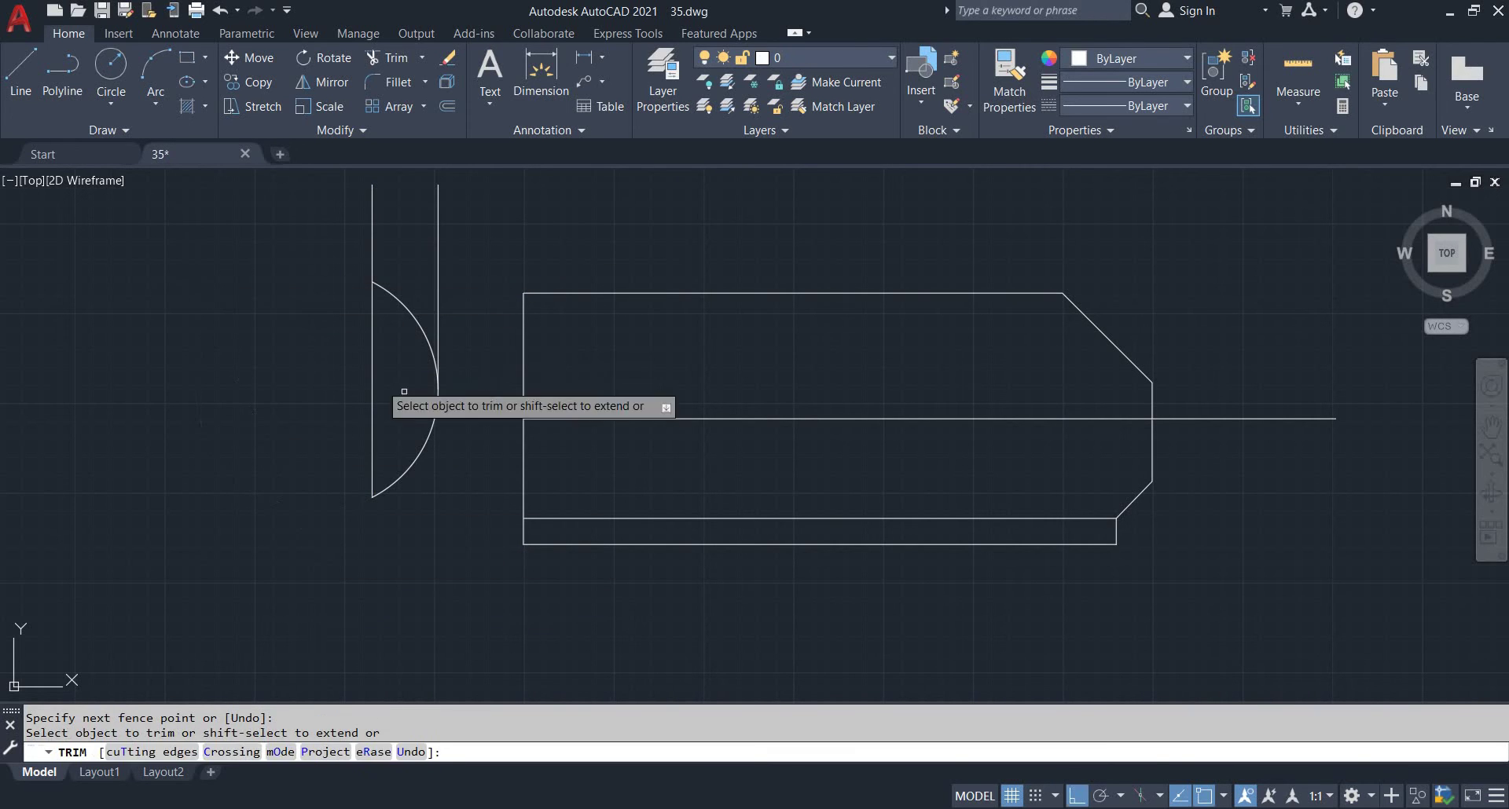
left_click(438, 235)
key("Delete")
left_click(372, 259)
key("Delete")
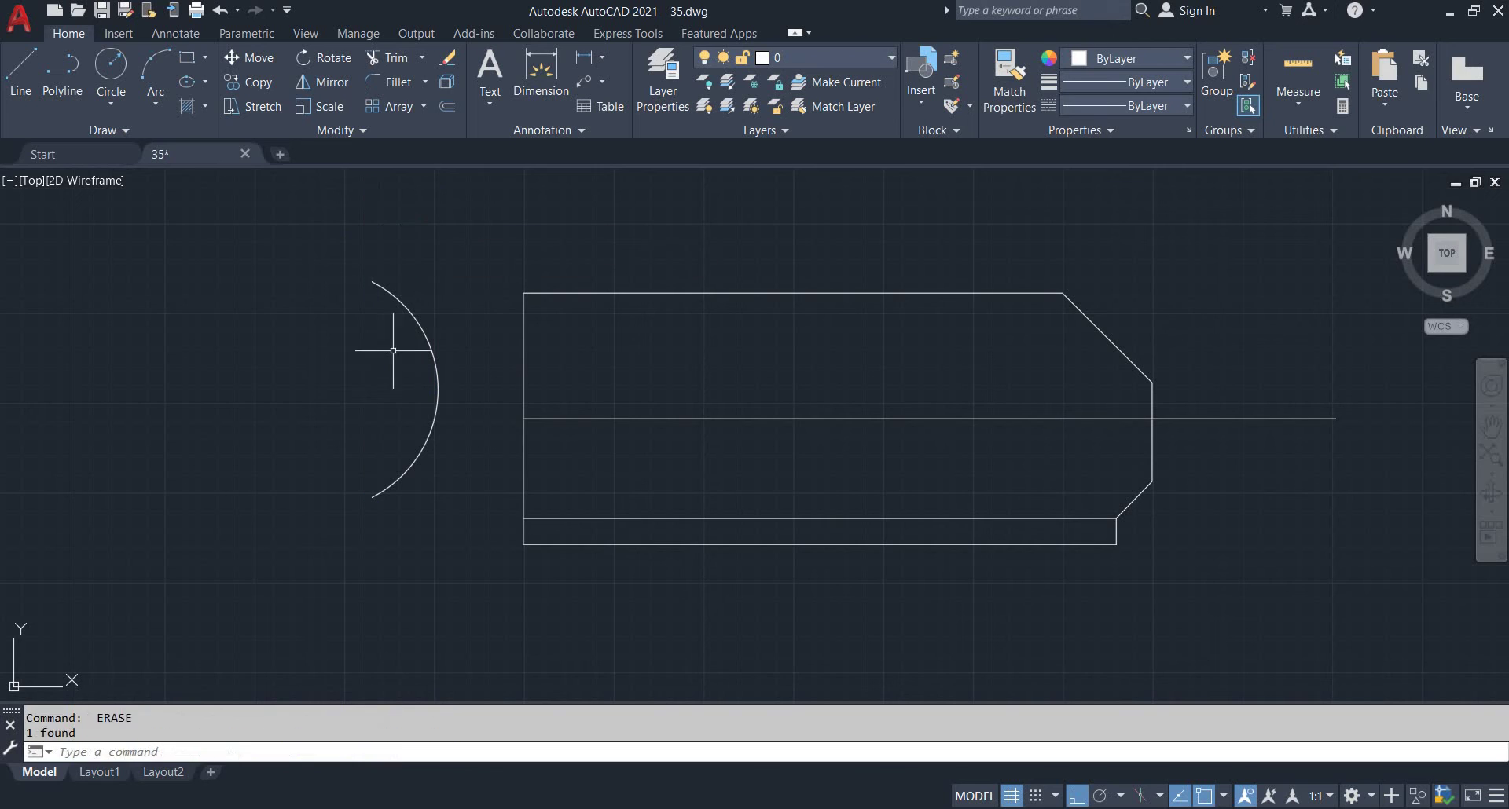
Move the arc by its rightmost midpoint onto the left end of the plate's horizontal centre line
left_click(466, 506)
left_click(291, 500)
key("Return")
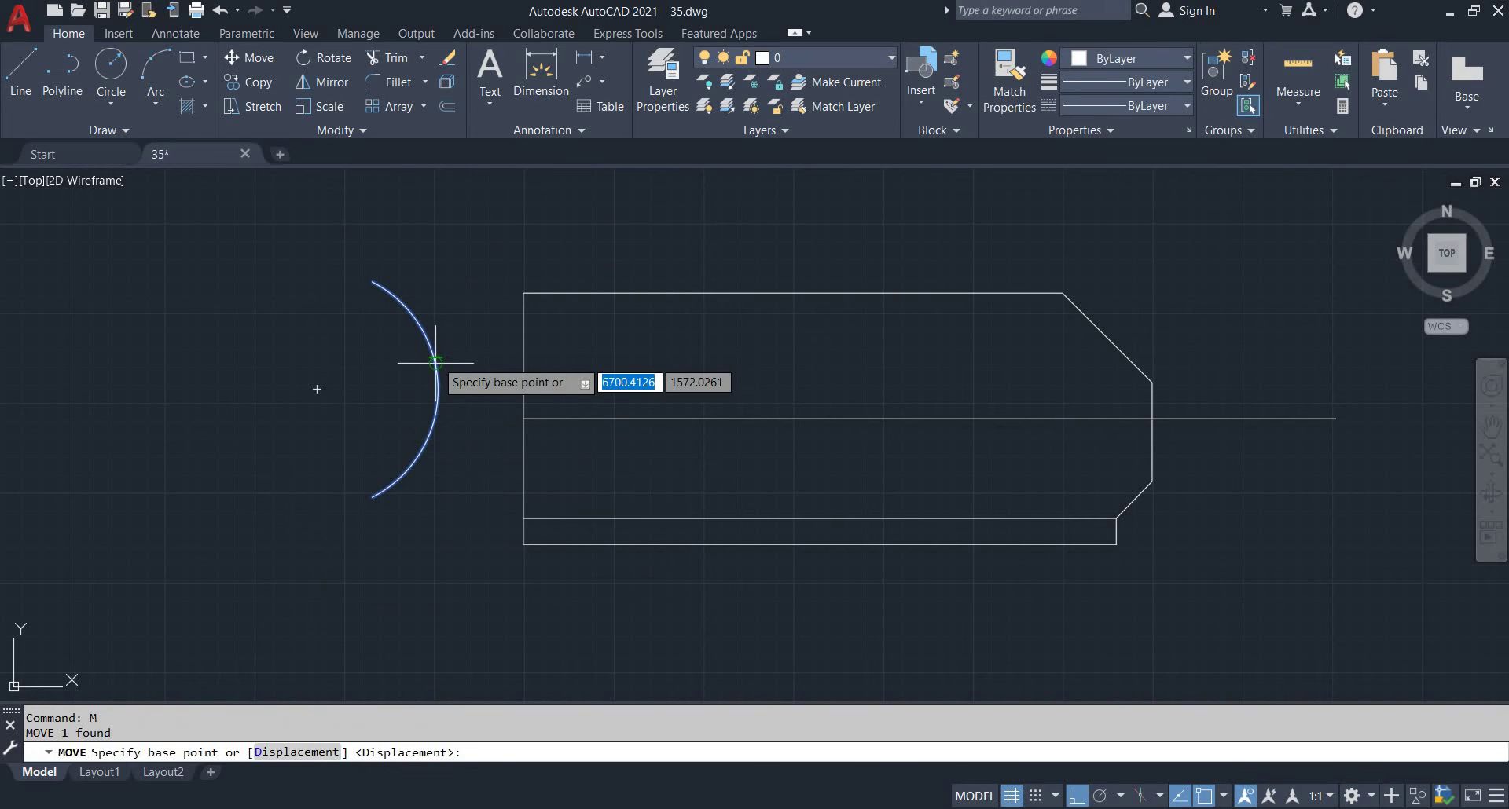
left_click(437, 389)
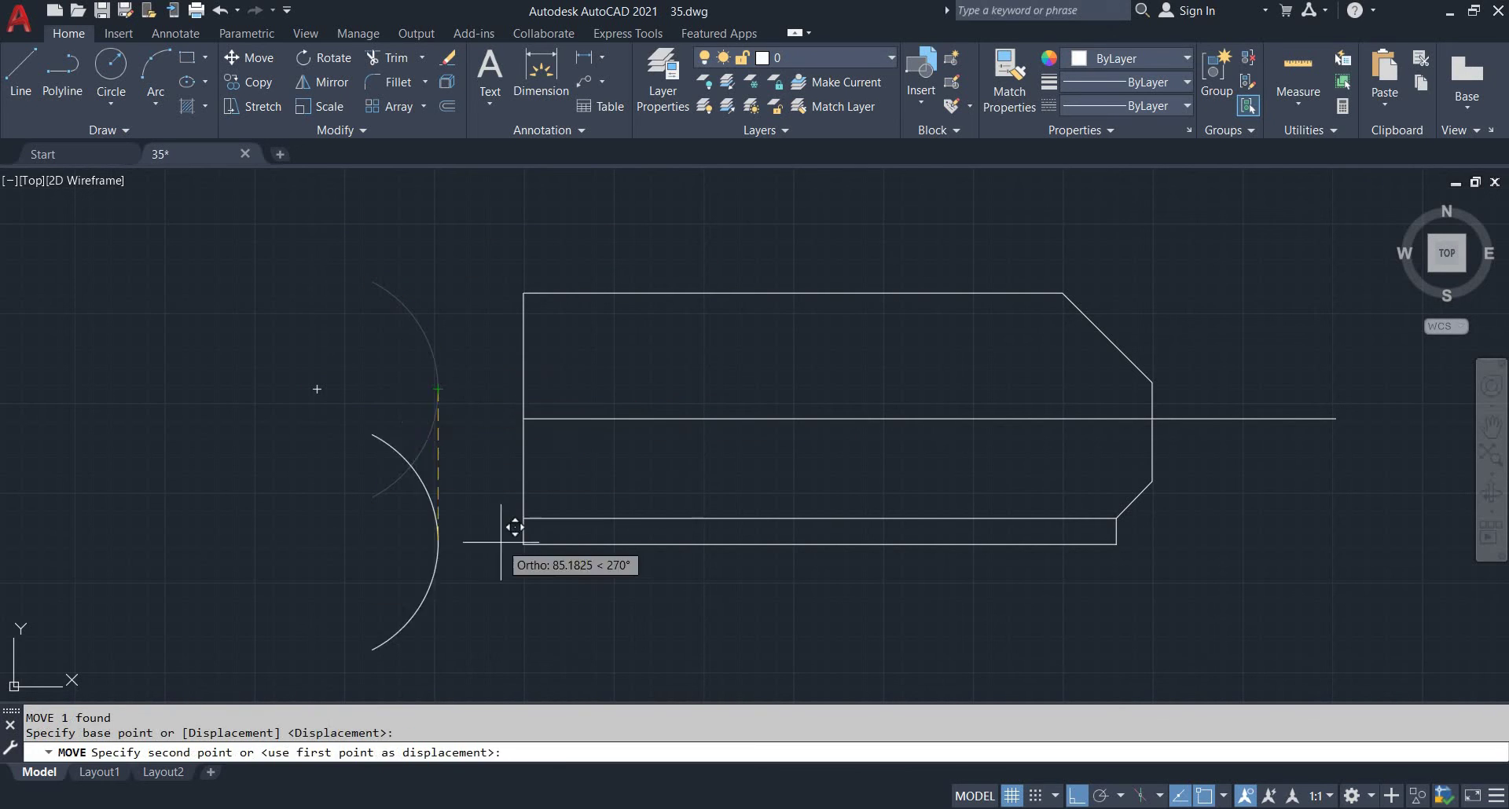
left_click(523, 418)
key("Escape")
scroll(490, 463, "up", 4)
scroll(489, 550, "down", 3)
left_click(488, 579)
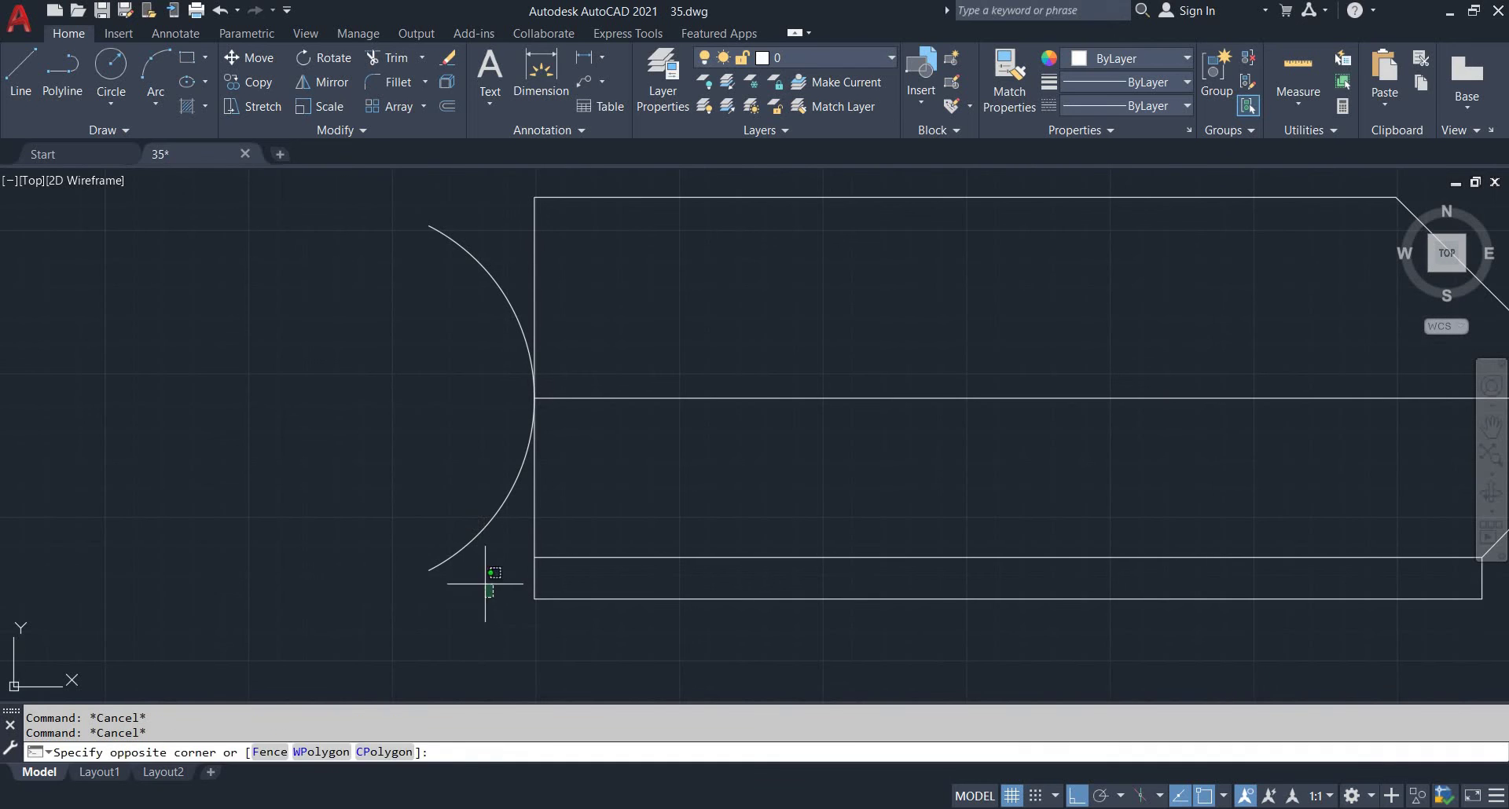
left_click(404, 566)
type("M")
key("Return")
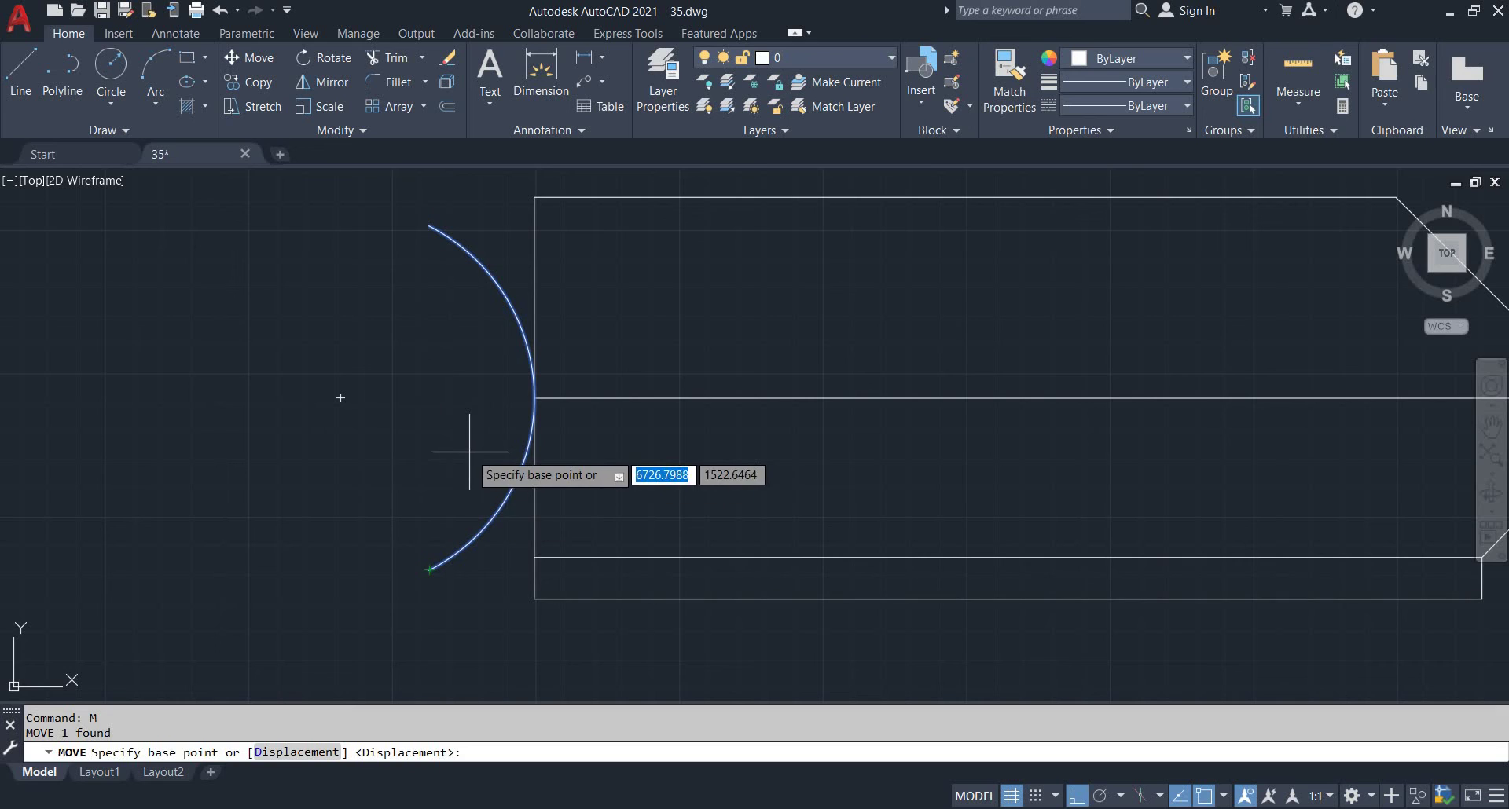
type("m")
key("Return")
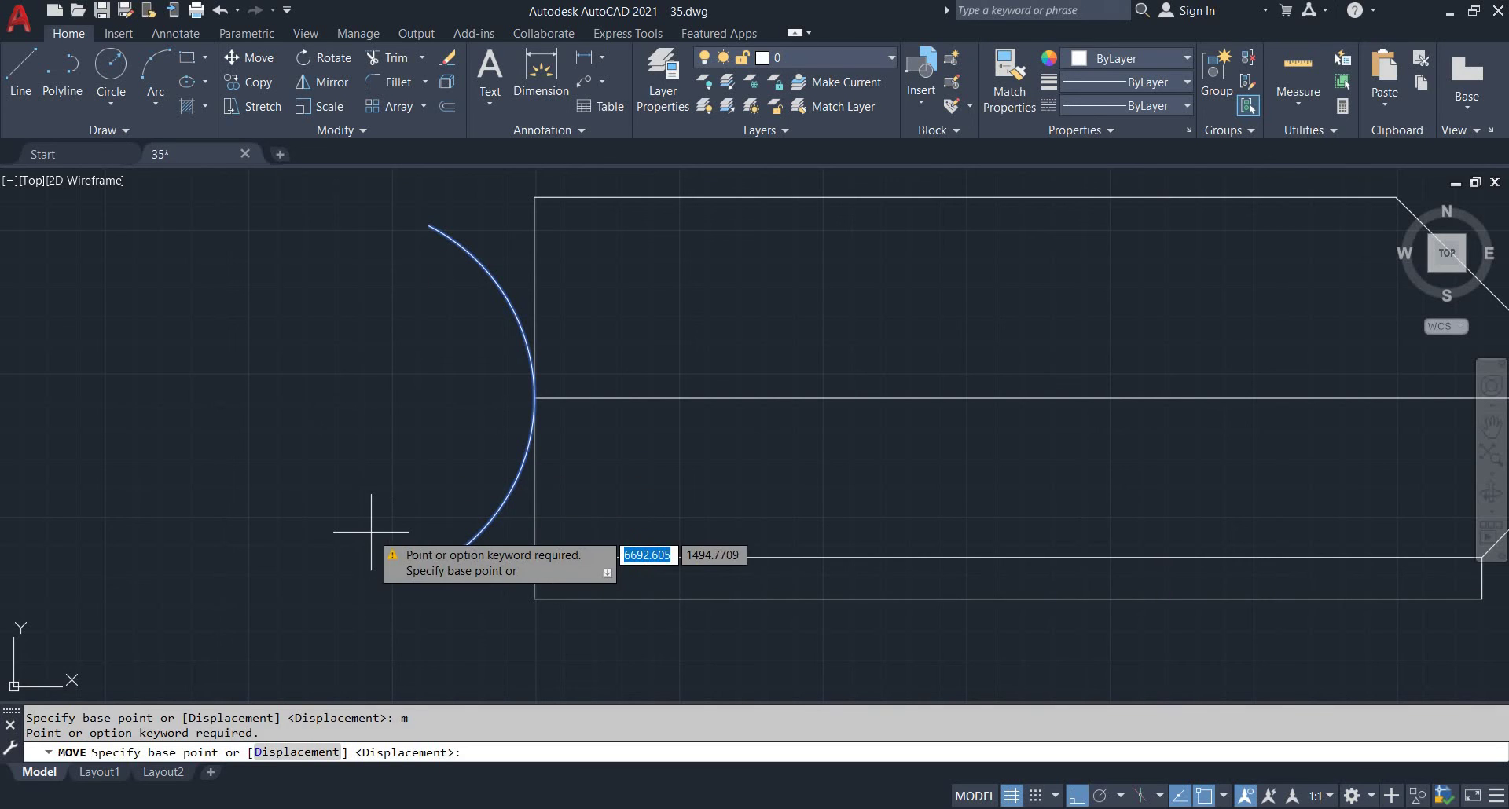
key("Escape")
key("Escape")
Move the arc 37.6 horizontally to the right, into the plate
left_click(471, 563)
left_click(422, 514)
key("Return")
left_click(299, 489)
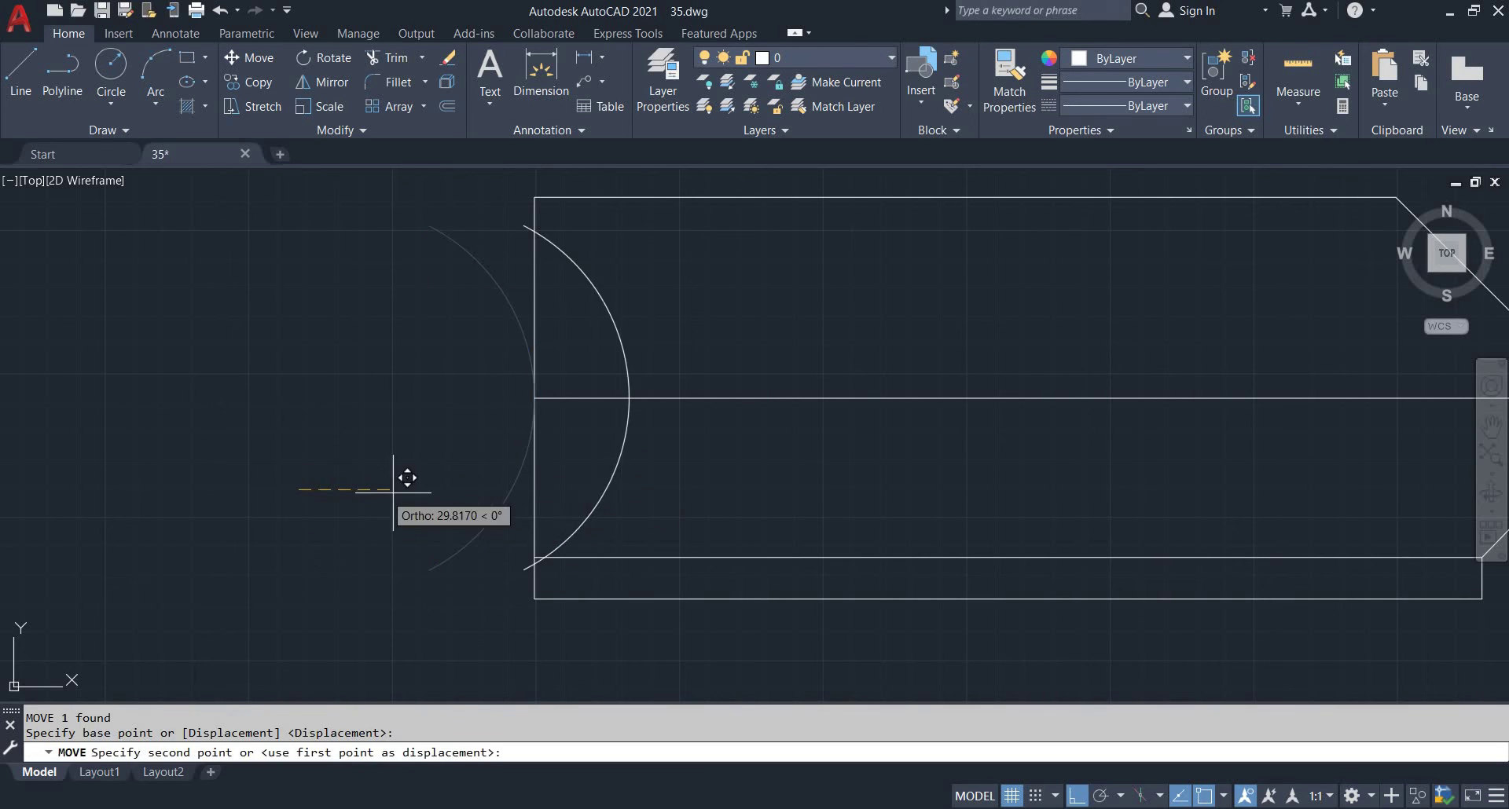
type("37")
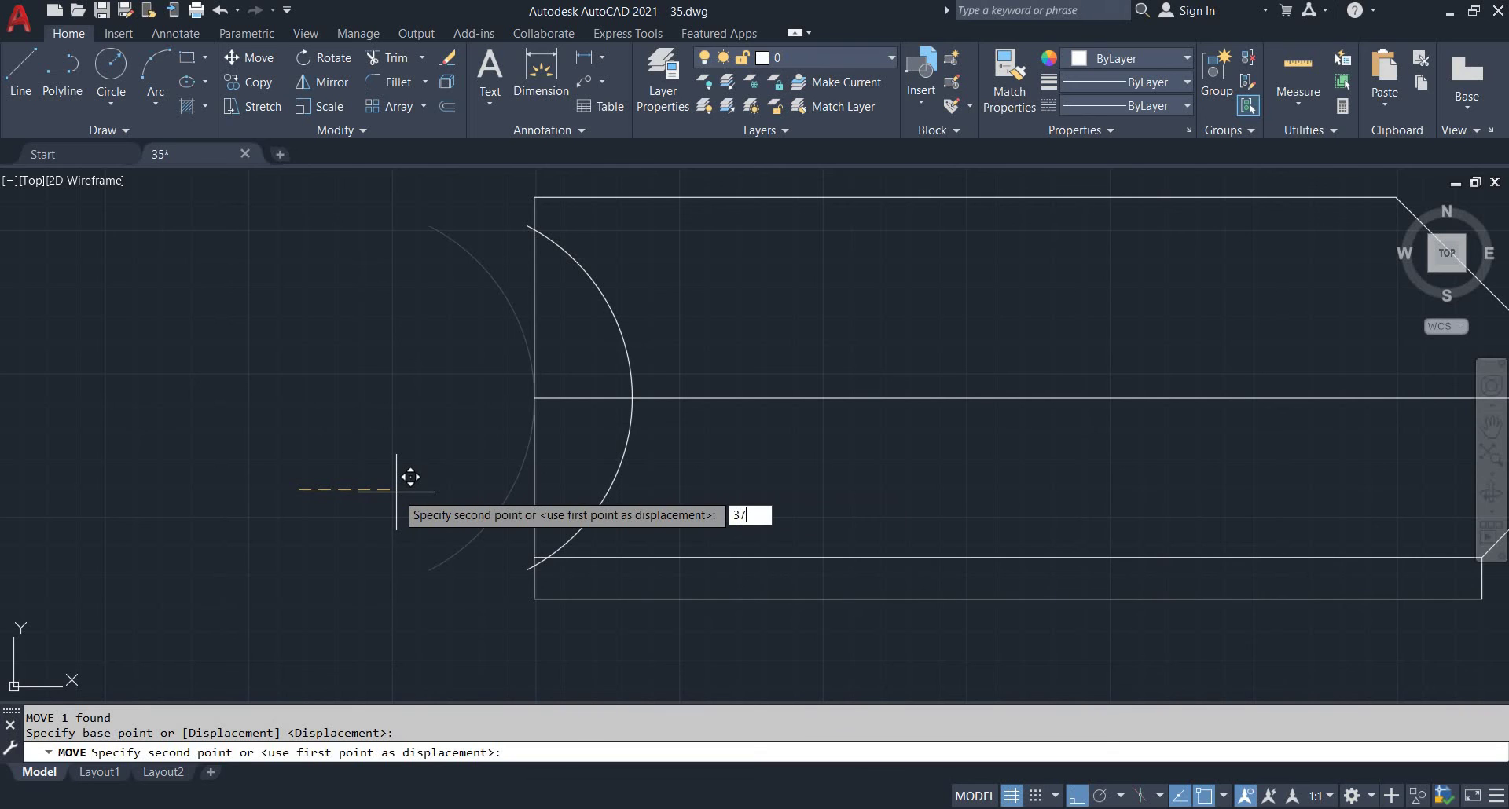
type(".6")
key("Return")
Check the arc's depth in the reference drawing and move the arc left so its lower endpoint lands on the plate's left edge
key("alt+Tab")
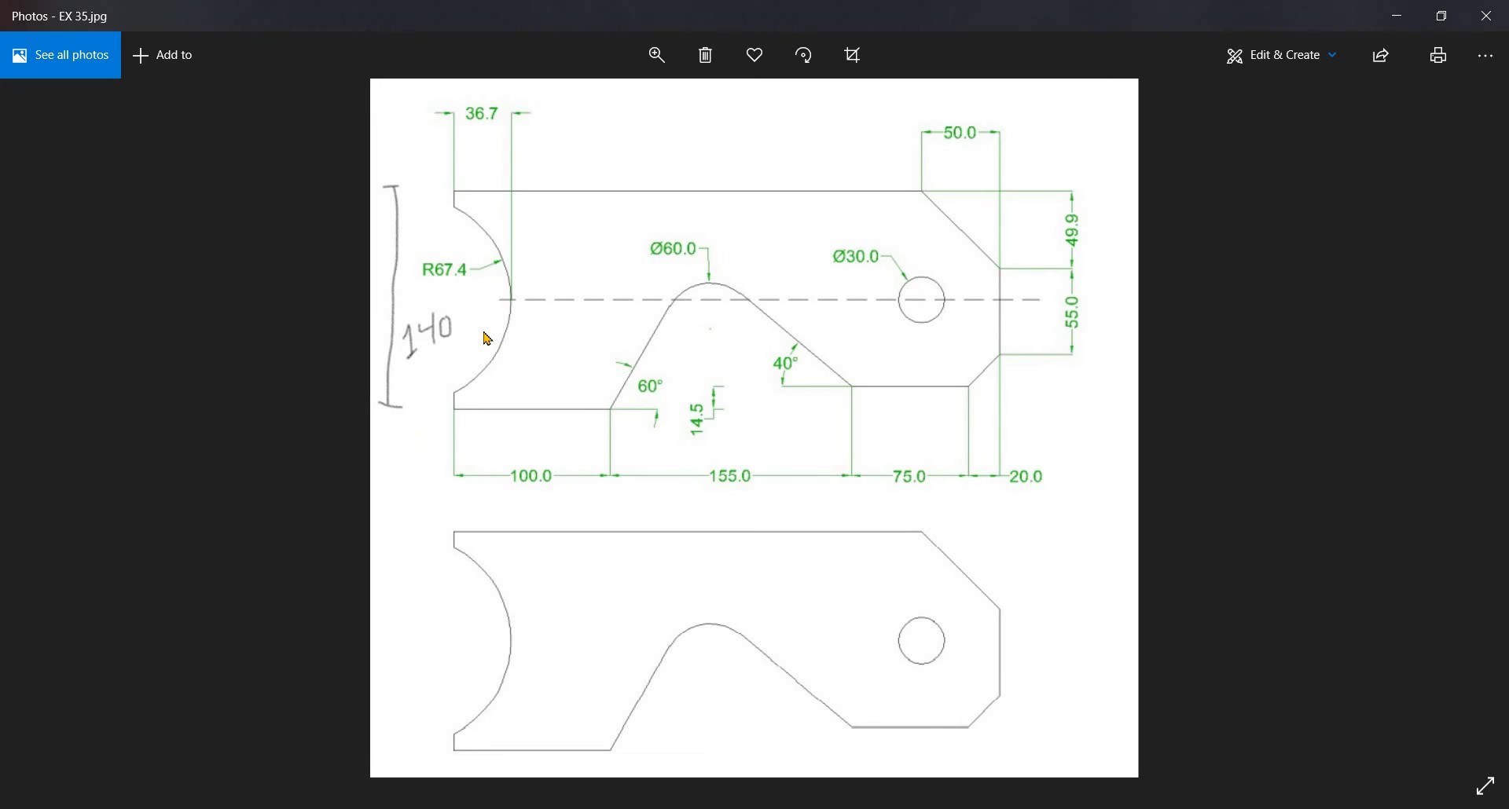
key("alt+space")
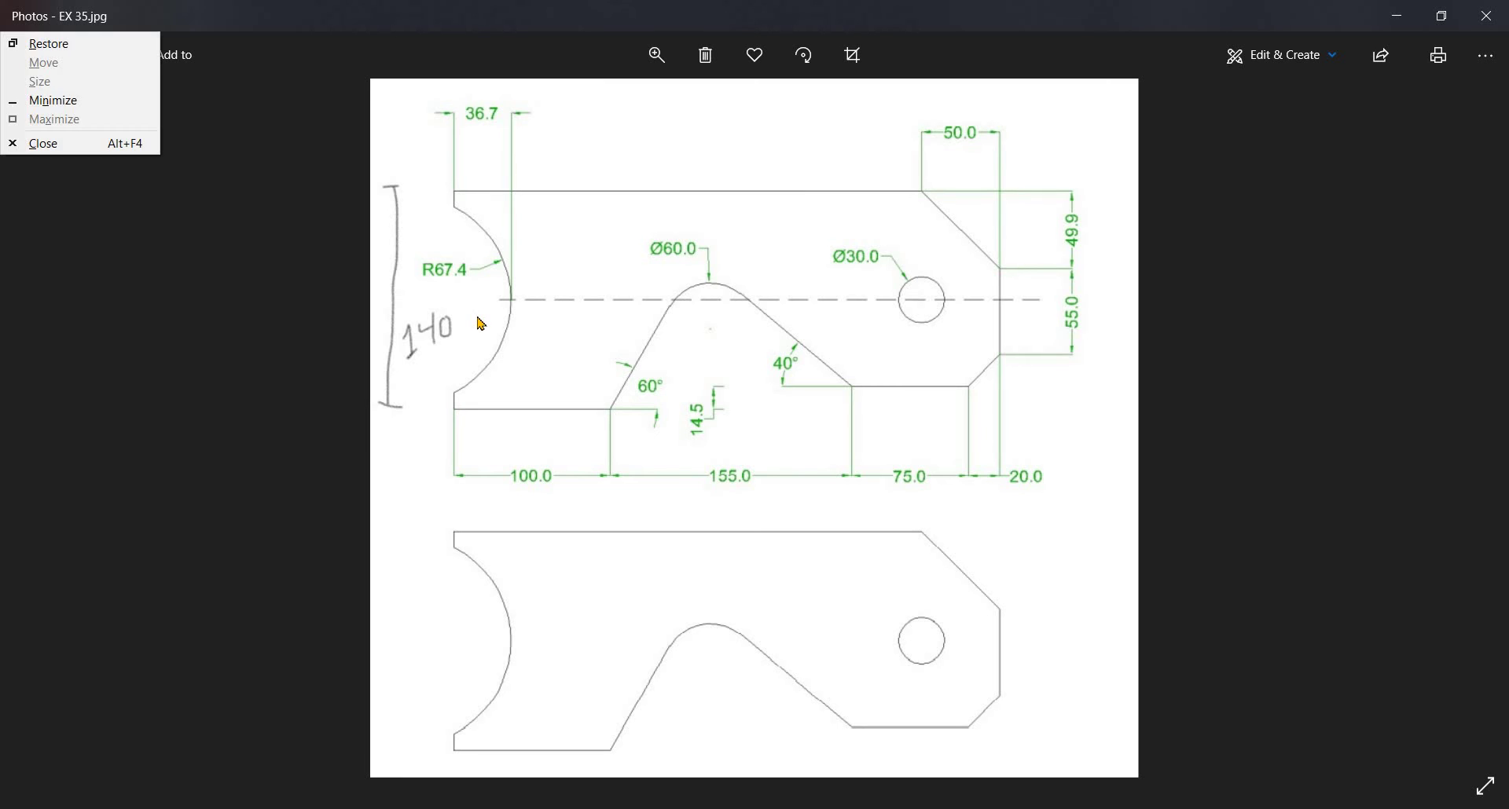
key("Escape")
key("alt+Tab")
scroll(624, 488, "up", 2)
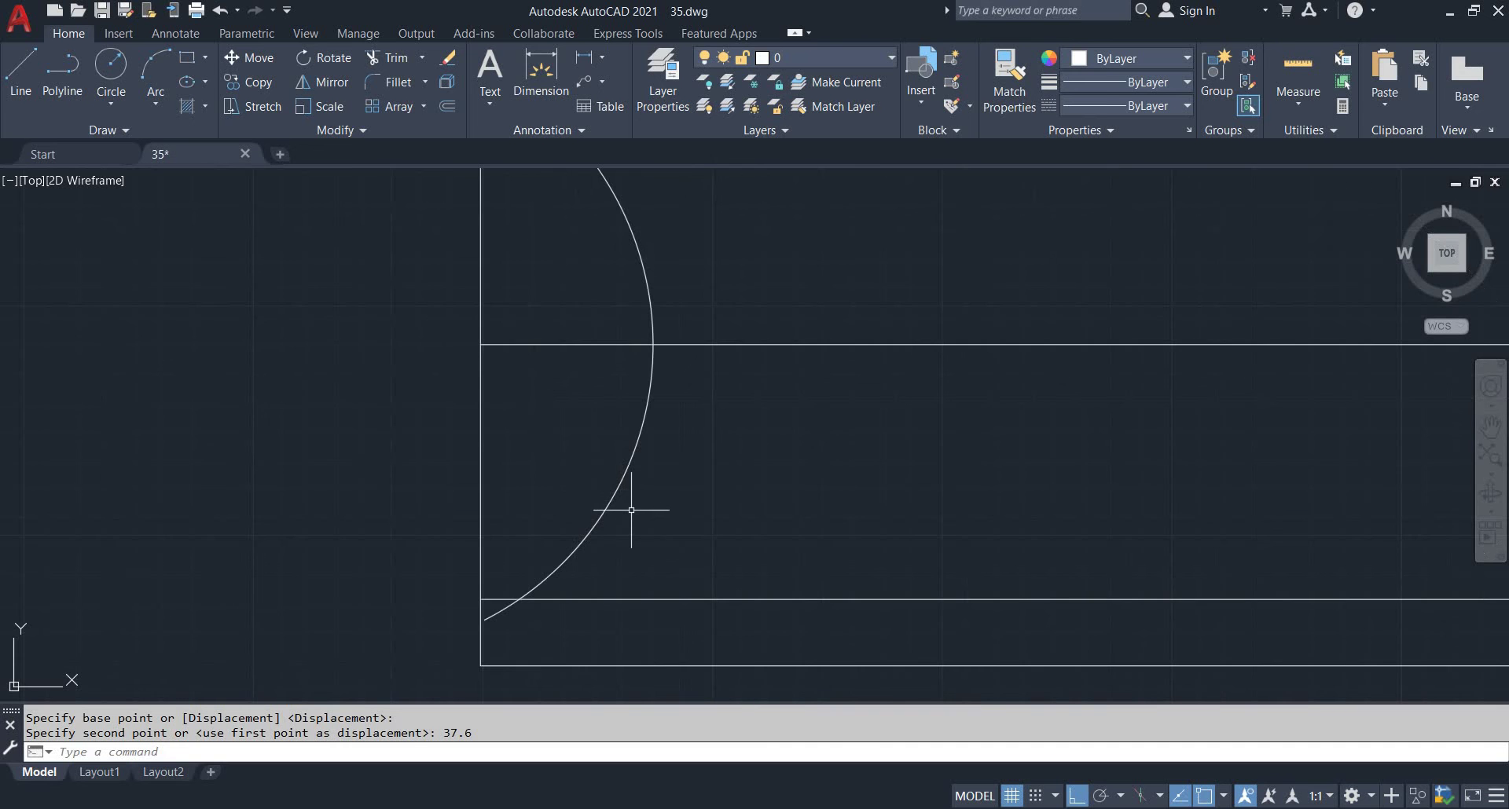
left_click(667, 492)
left_click(601, 470)
scroll(522, 604, "up", 4)
scroll(460, 642, "up", 2)
middle_click_drag(450, 629, 580, 477)
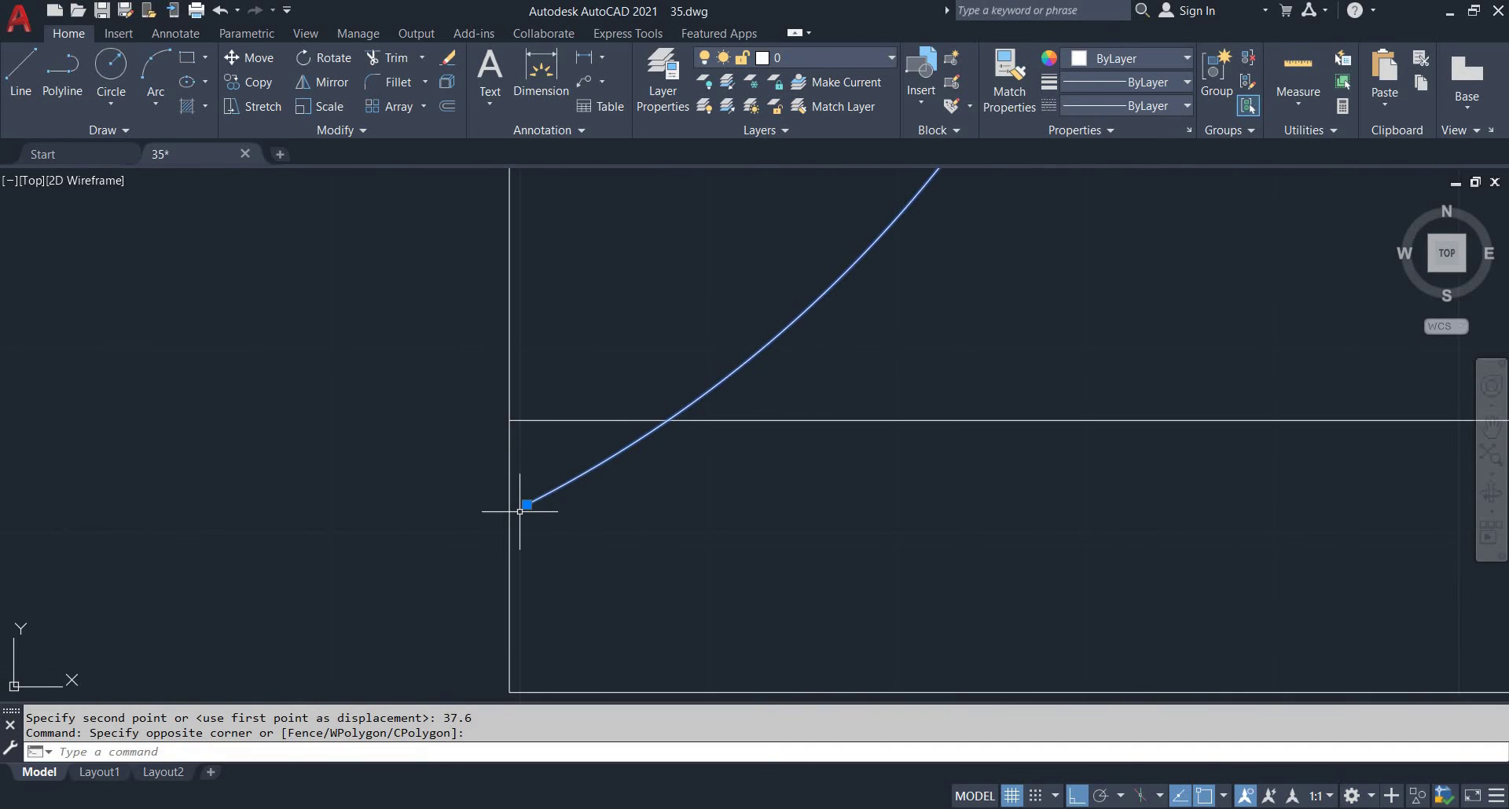
type("m")
key("Return")
left_click(525, 505)
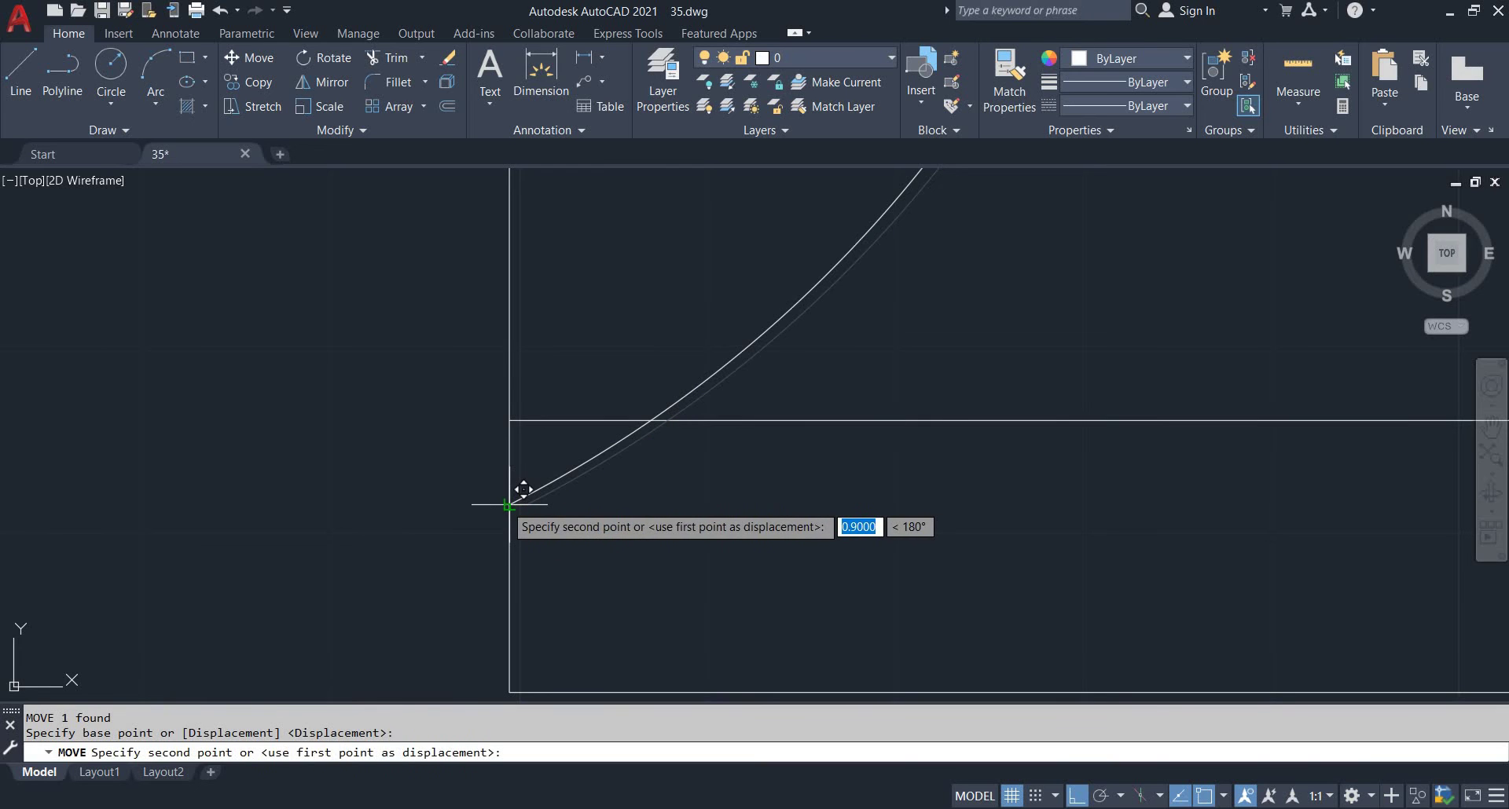
left_click(510, 504)
key("Escape")
Trim the plate's left edge between the arc's ends and the horizontal lines' pieces lying inside the arc
scroll(620, 416, "down", 6)
mouse_move(721, 420)
middle_mouse_down()
mouse_move(716, 477)
mouse_move(673, 419)
mouse_move(669, 455)
middle_mouse_up()
scroll(677, 446, "up", 2)
scroll(673, 418, "down", 1)
key("Escape")
type("tr")
key("Return")
left_click(622, 440)
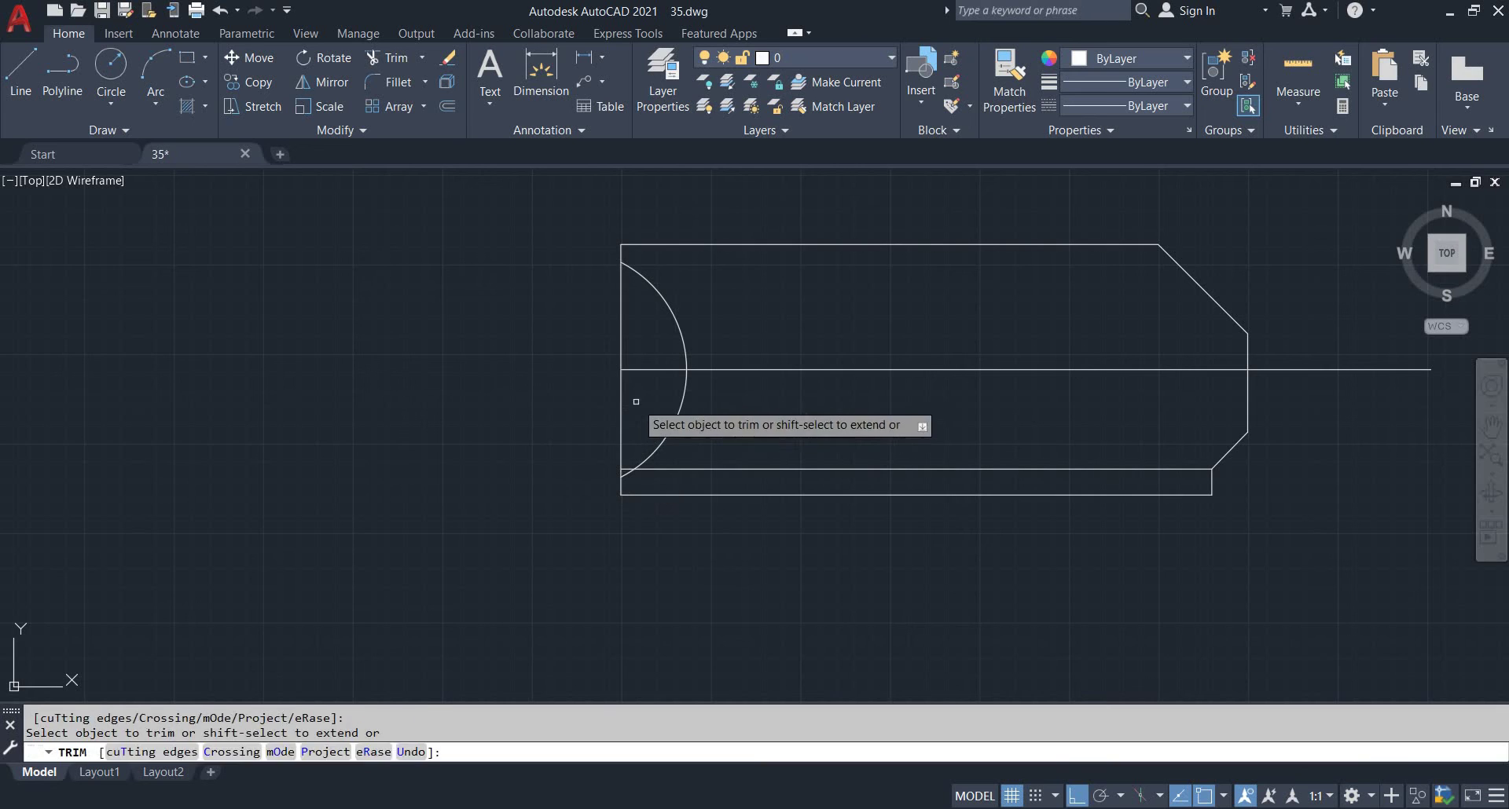
mouse_move(634, 399)
left_mouse_down()
mouse_move(632, 335)
mouse_move(643, 387)
mouse_move(597, 420)
left_mouse_up()
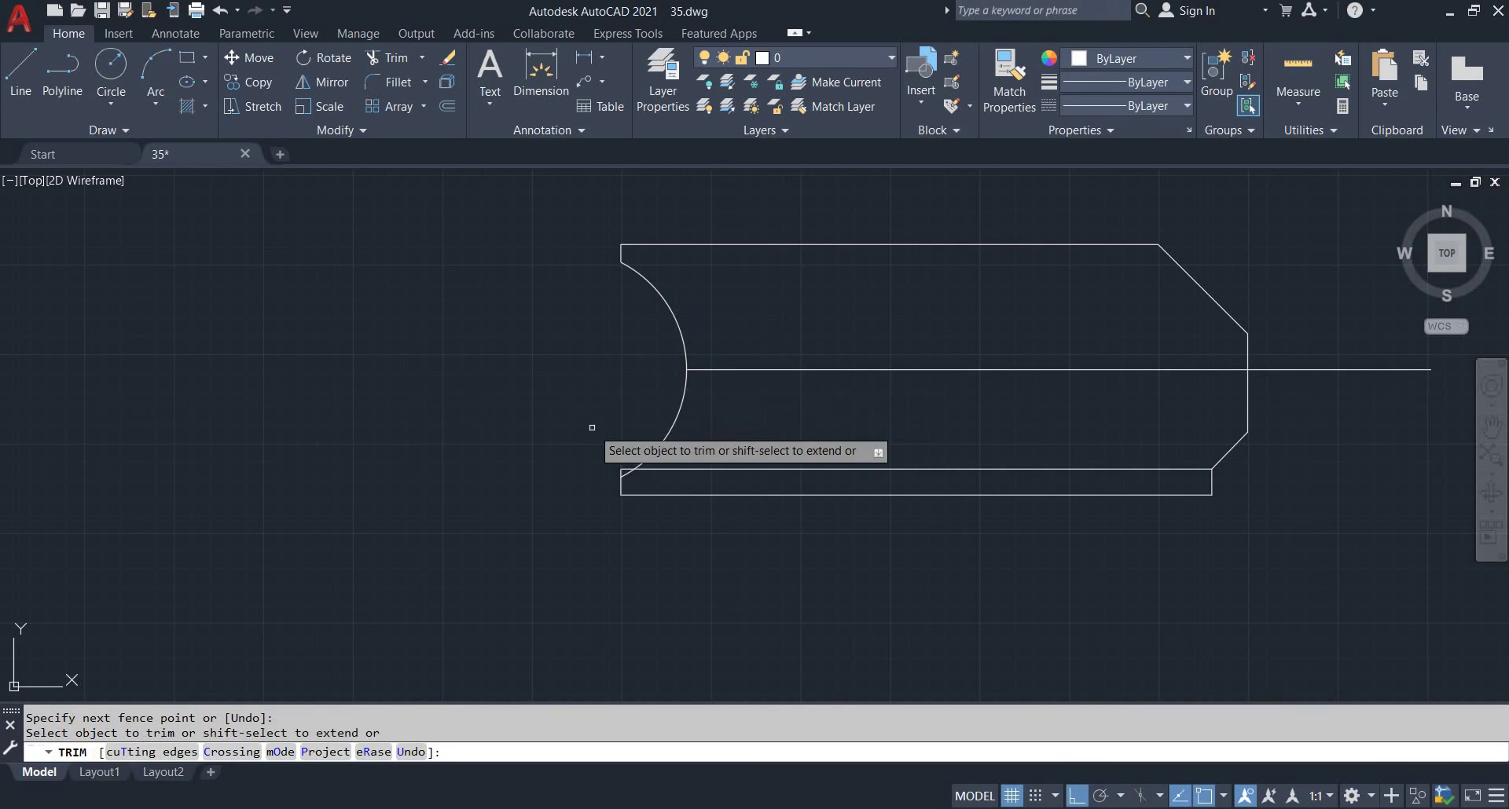
scroll(597, 472, "up", 3)
mouse_move(709, 440)
left_mouse_down()
mouse_move(695, 481)
mouse_move(685, 471)
left_mouse_up()
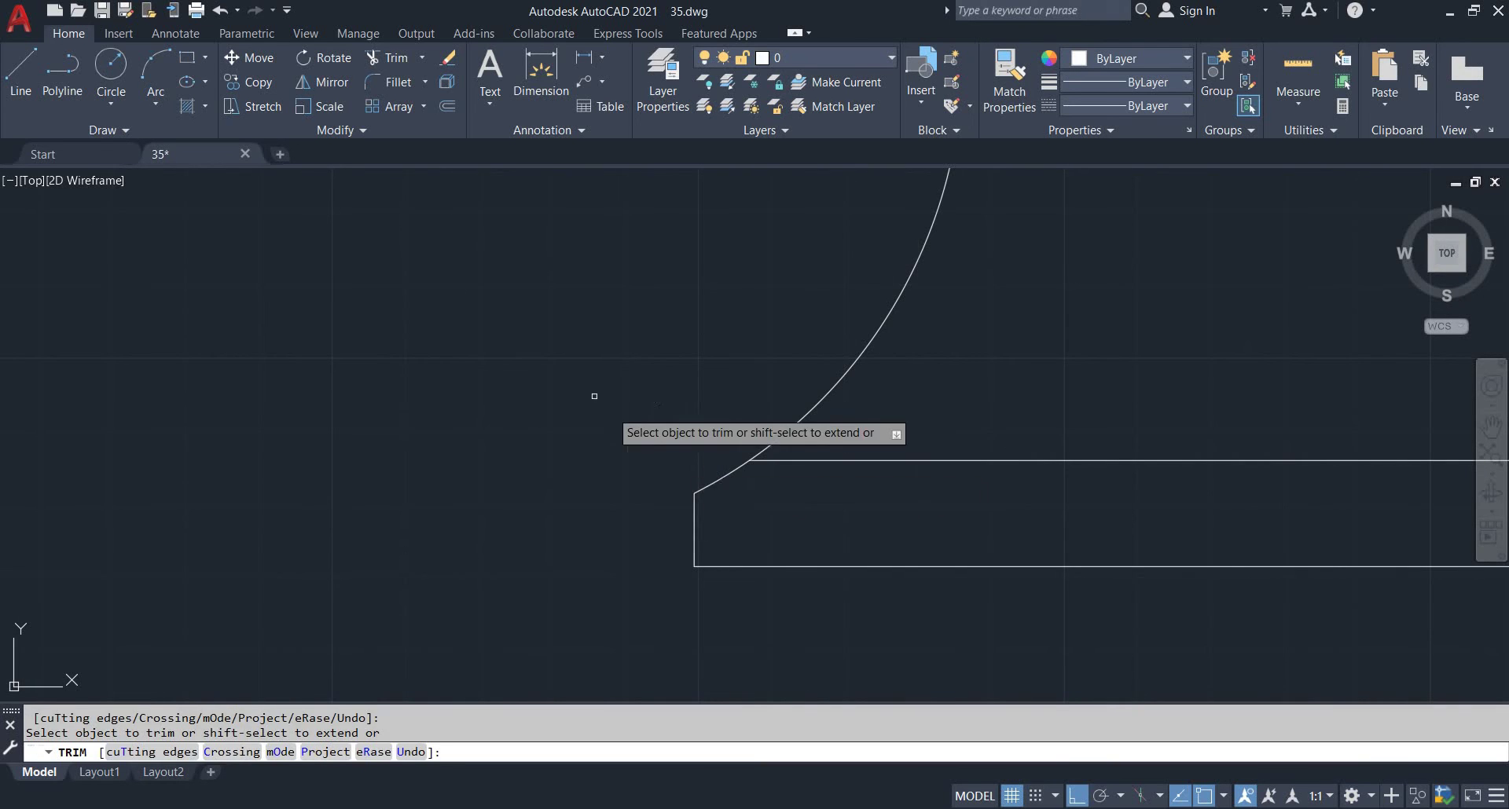
scroll(592, 397, "down", 3)
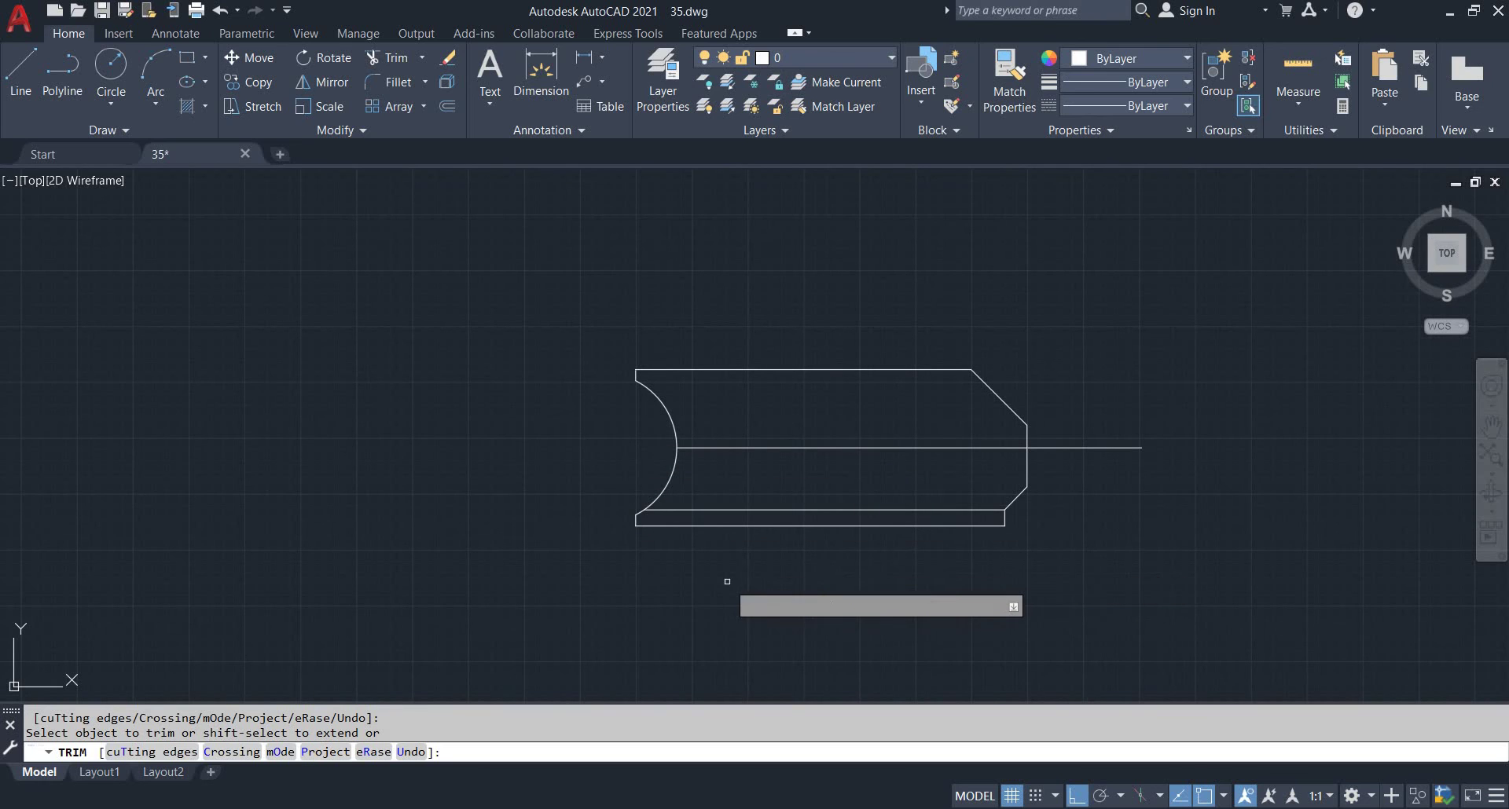
key("Escape")
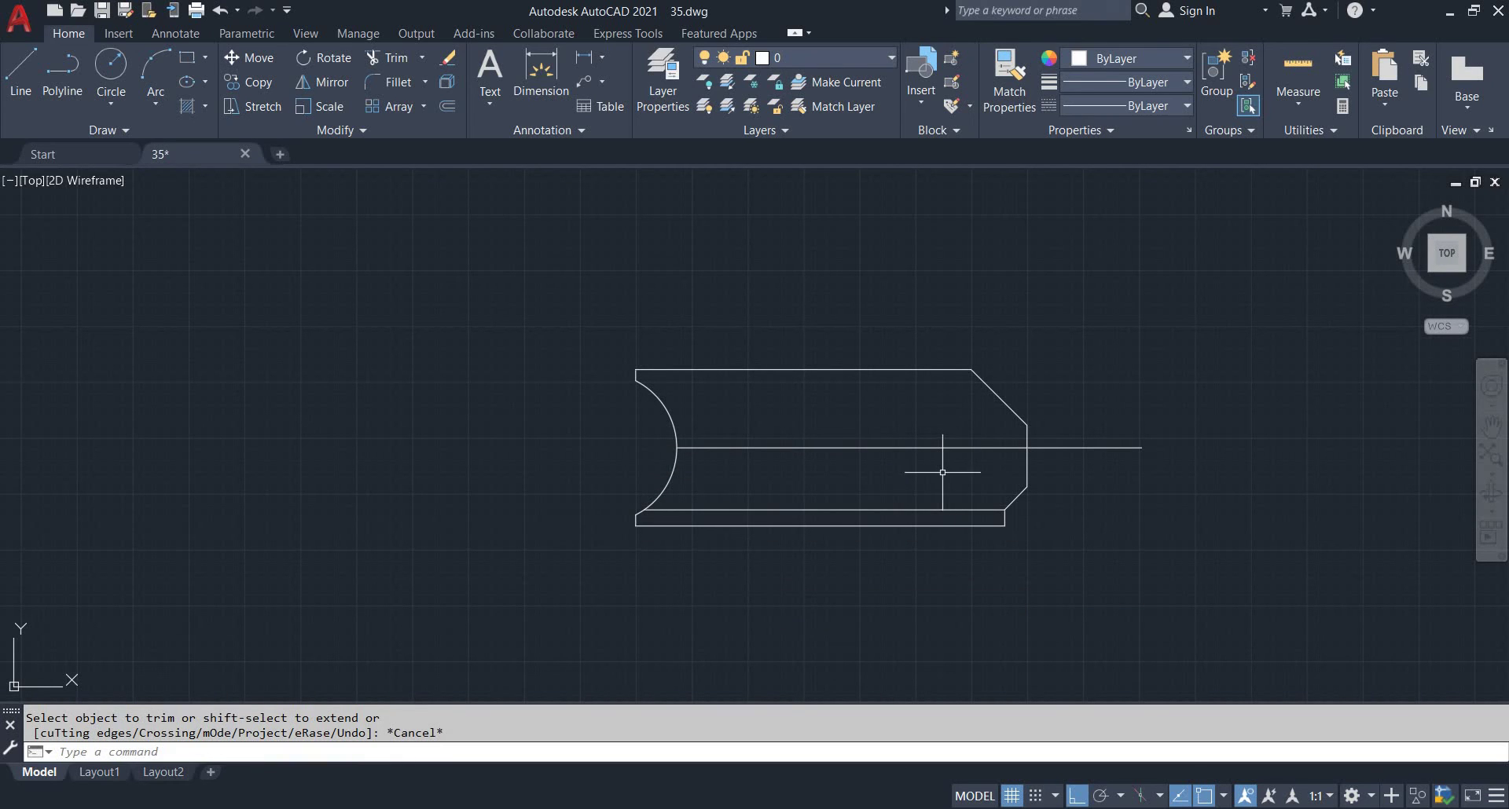
Check the hole's position in the reference drawing and draw a vertical line from the upper corner cut's left end to below the plate
key("alt+Tab")
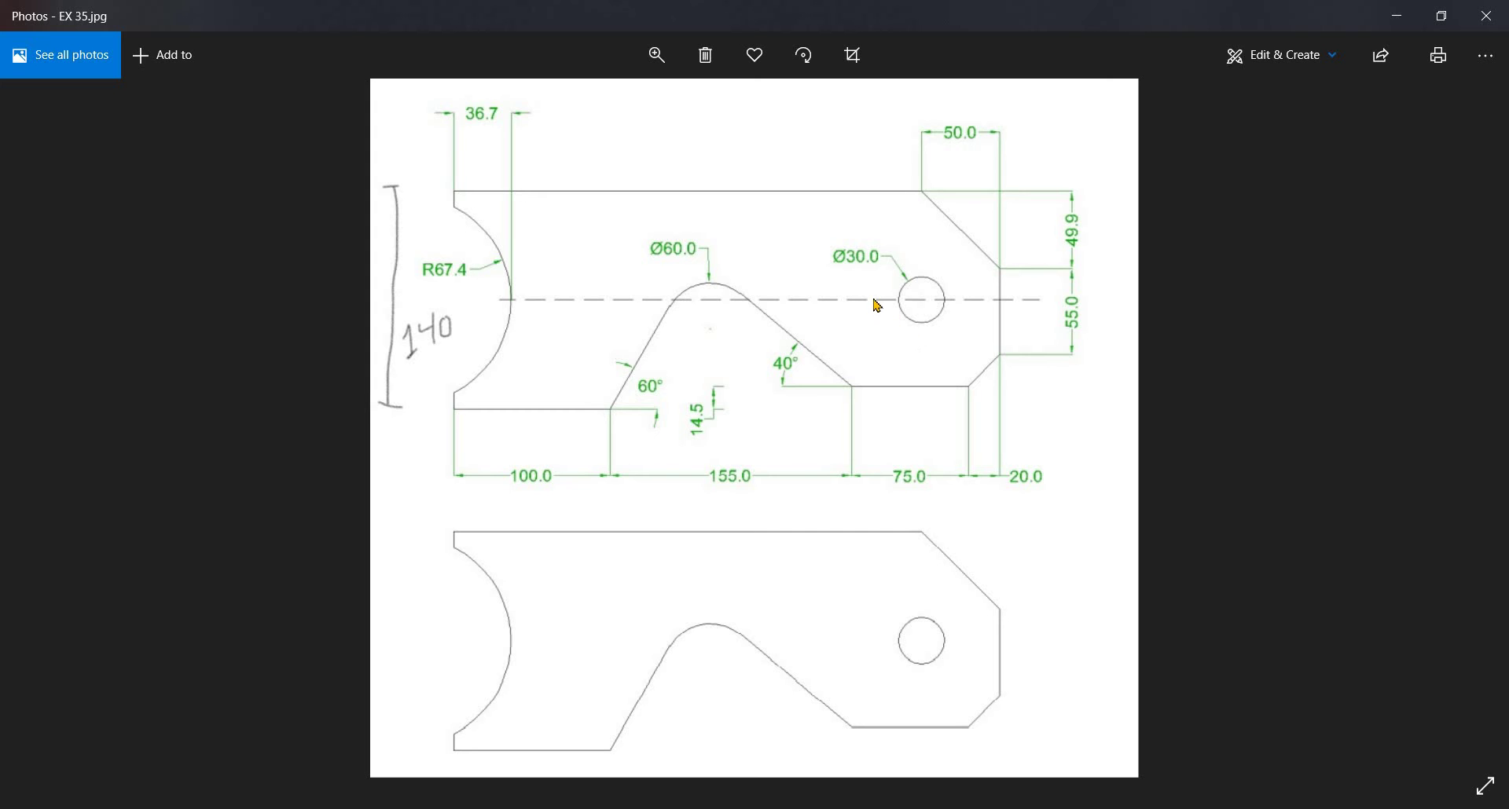
key("alt+Tab")
key("Escape")
key("Escape")
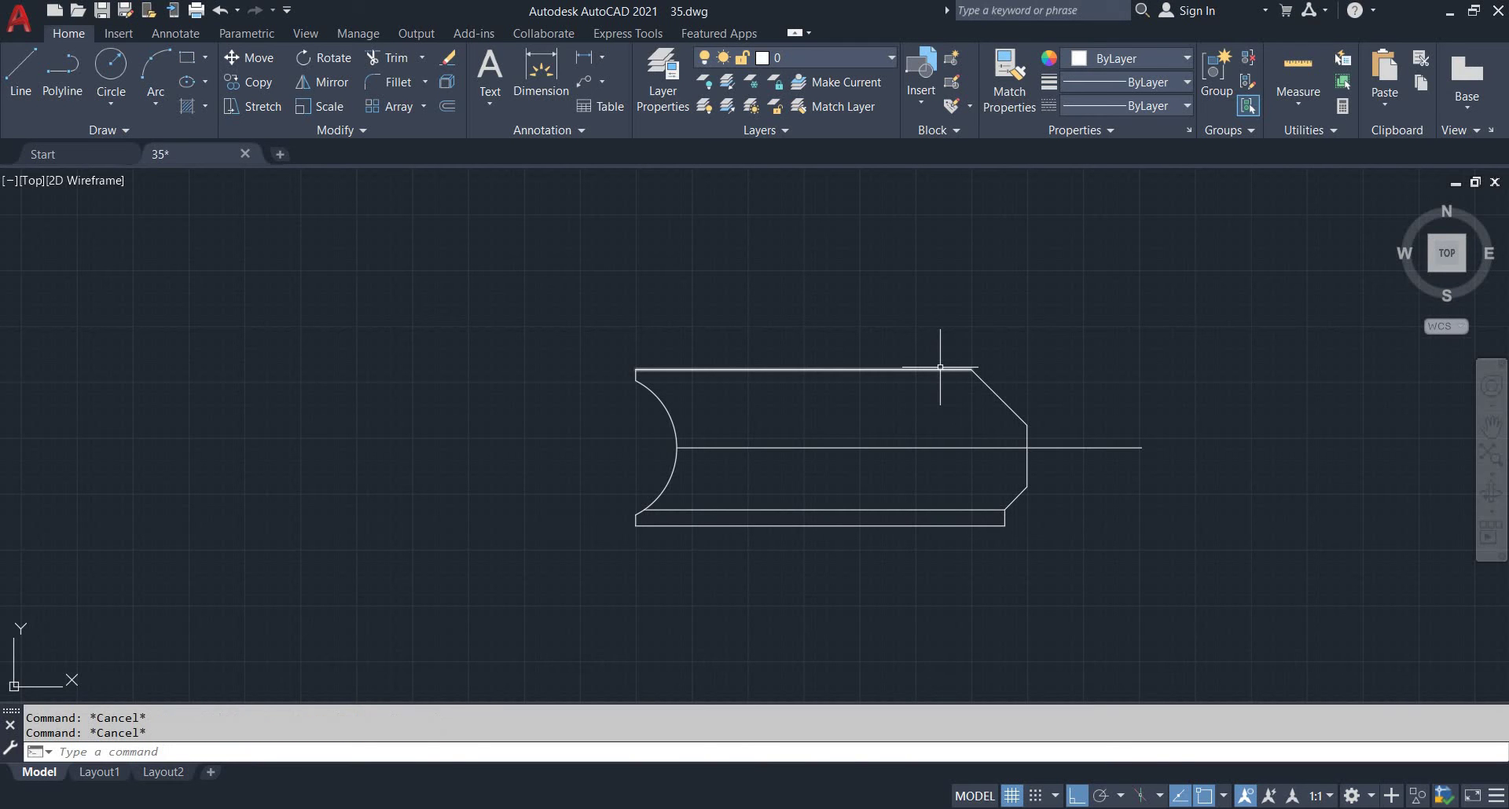
type("l")
key("Return")
left_click(971, 370)
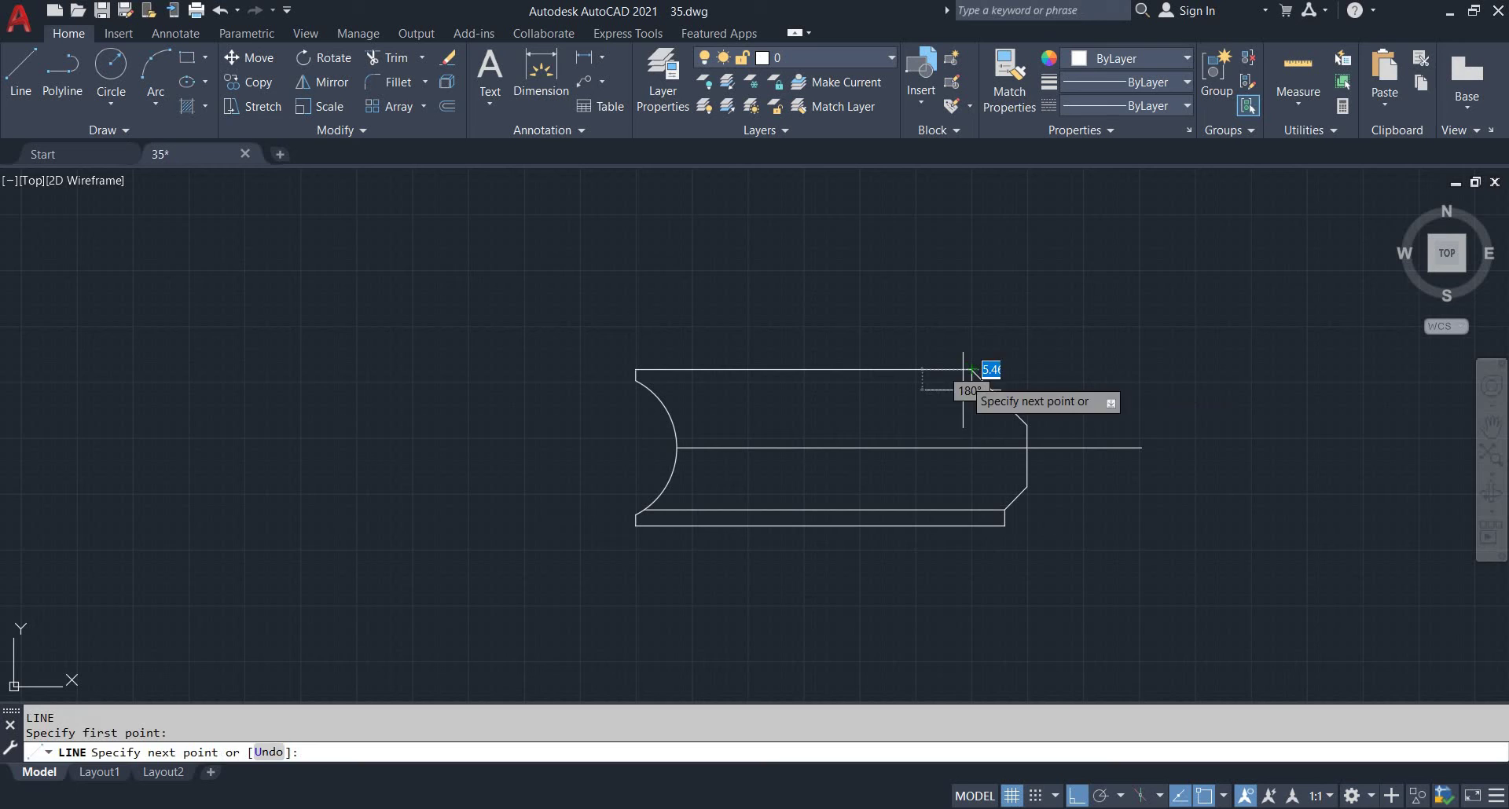
left_click(971, 640)
key("Escape")
key("Escape")
Draw a circle of diameter 30 centred where the vertical line crosses the horizontal centre line
type("c")
key("Return")
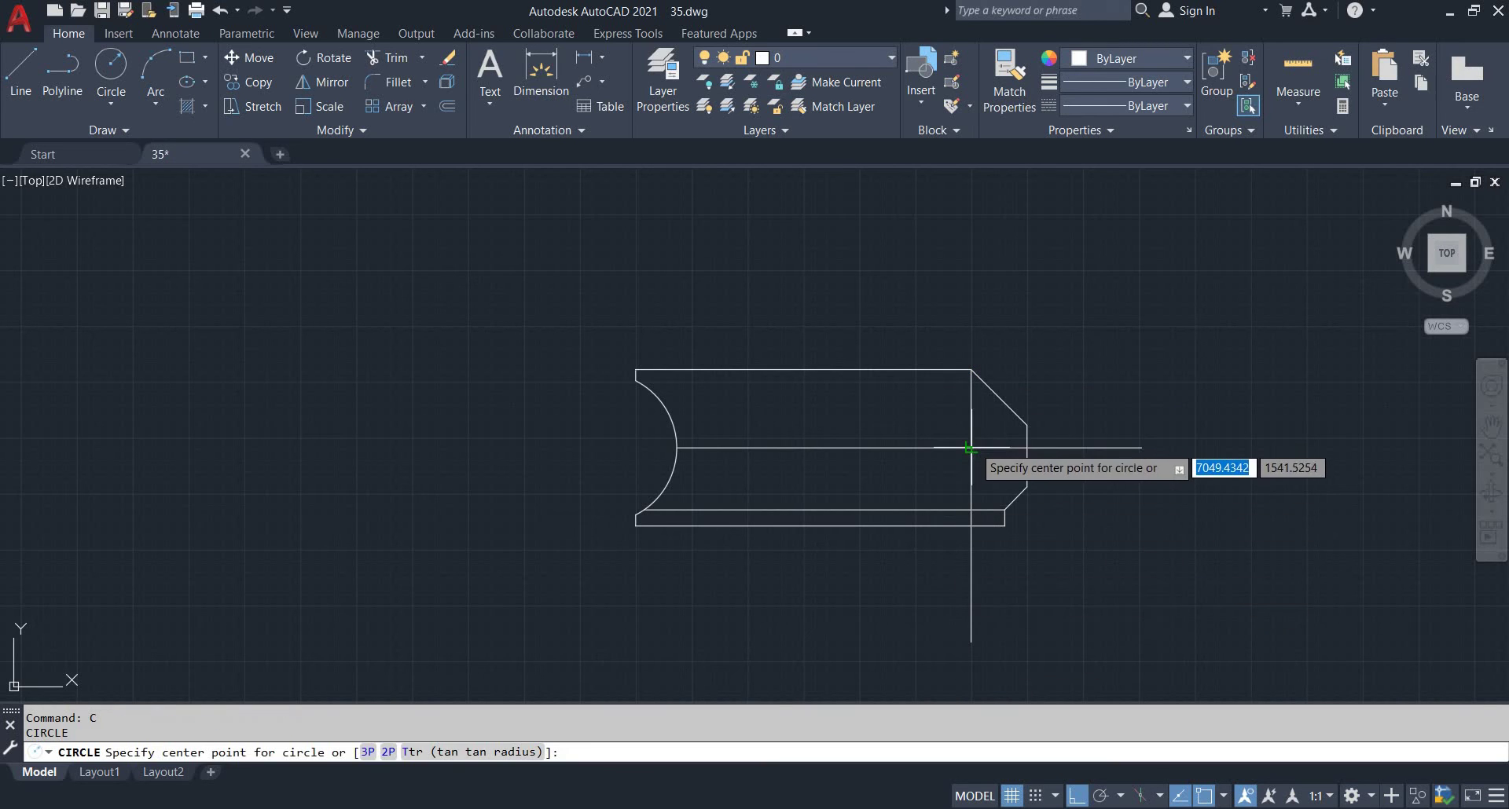
left_click(971, 448)
type("d")
key("Return")
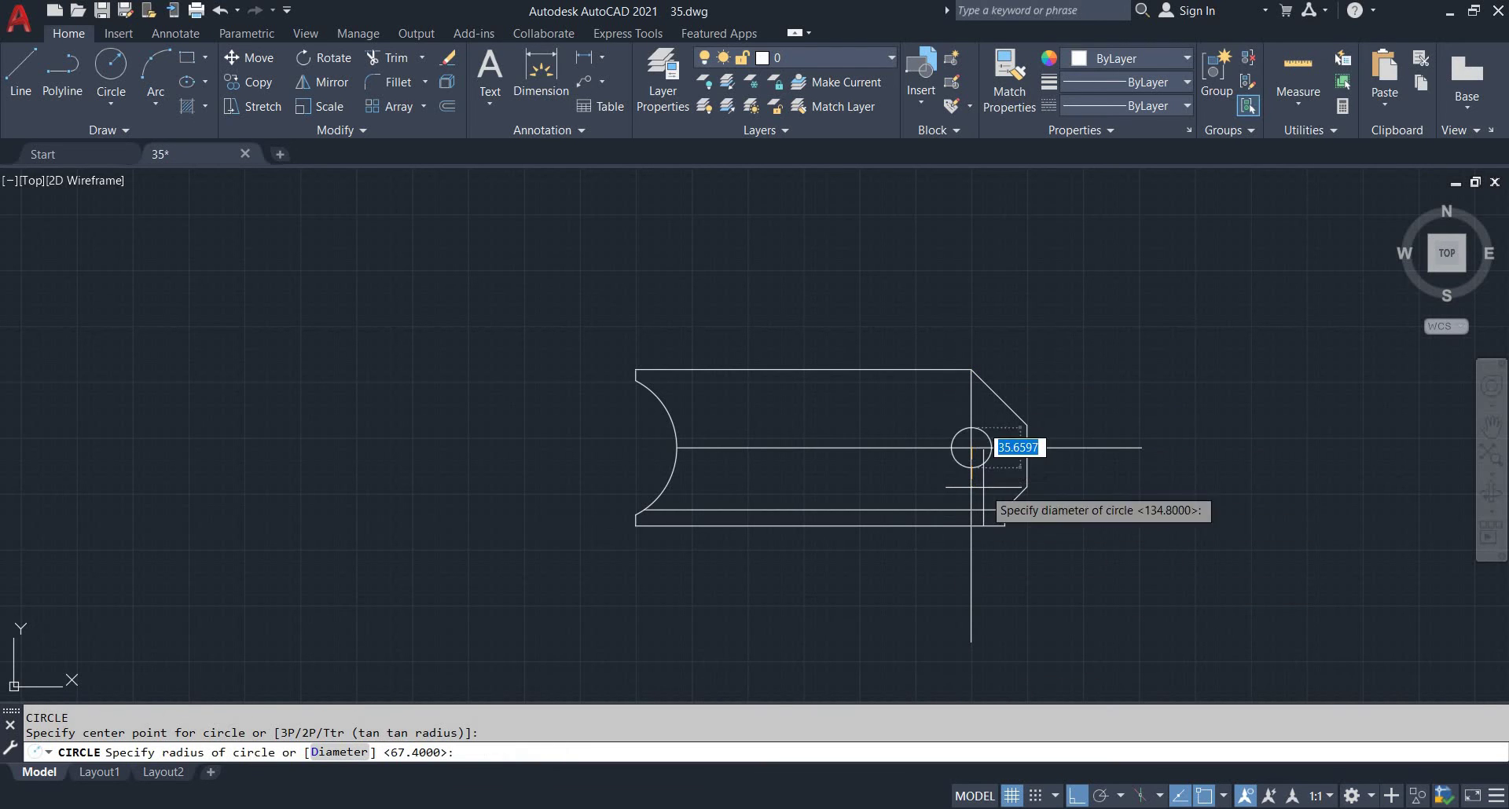
type("30")
key("Return")
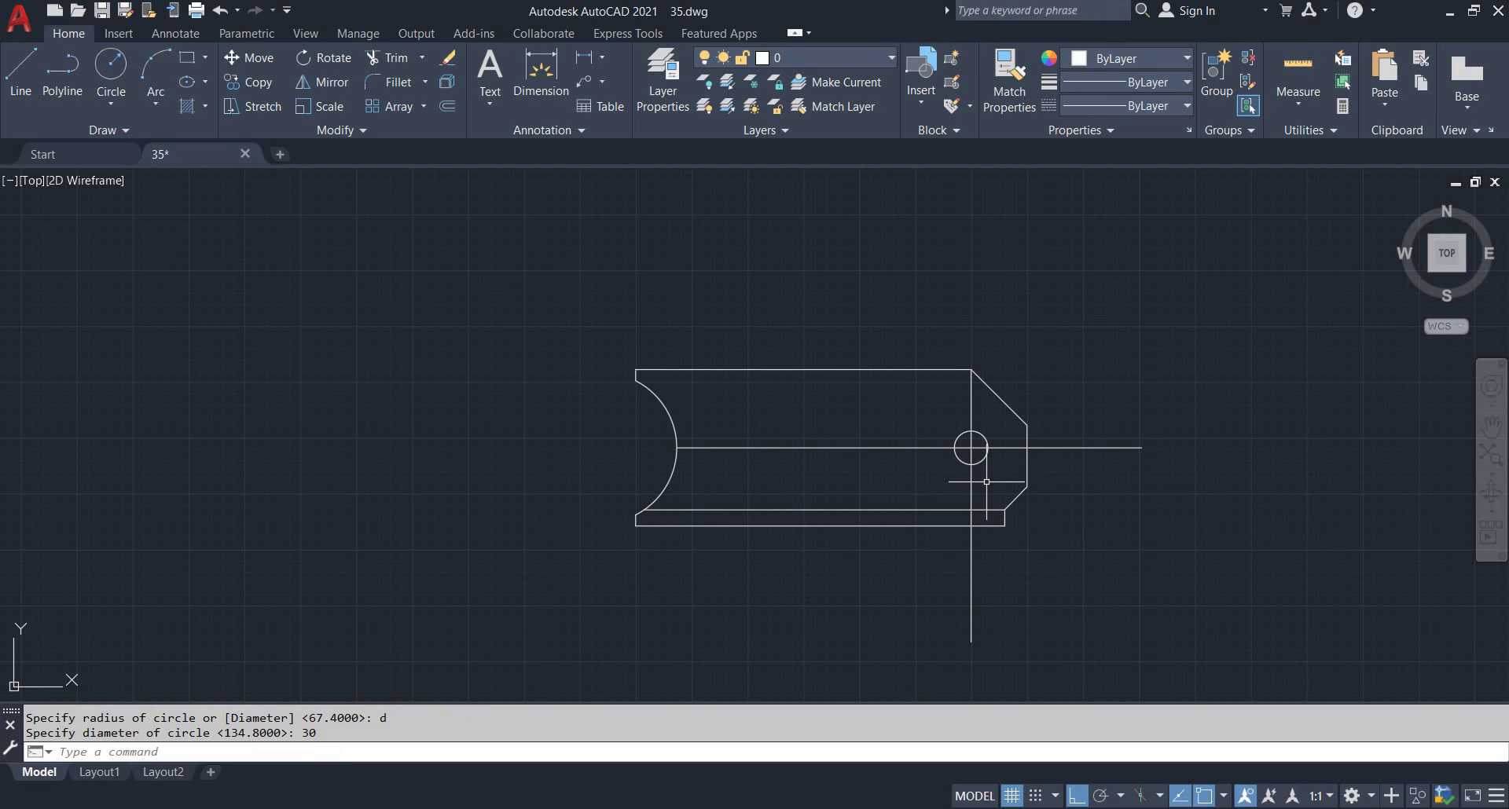
key("Escape")
Erase the vertical construction line through the hole and the horizontal centre line
scroll(985, 482, "up", 4)
left_click(993, 495)
left_click(876, 521)
type("e")
key("Return")
left_click(810, 483)
left_click(705, 350)
key("space")
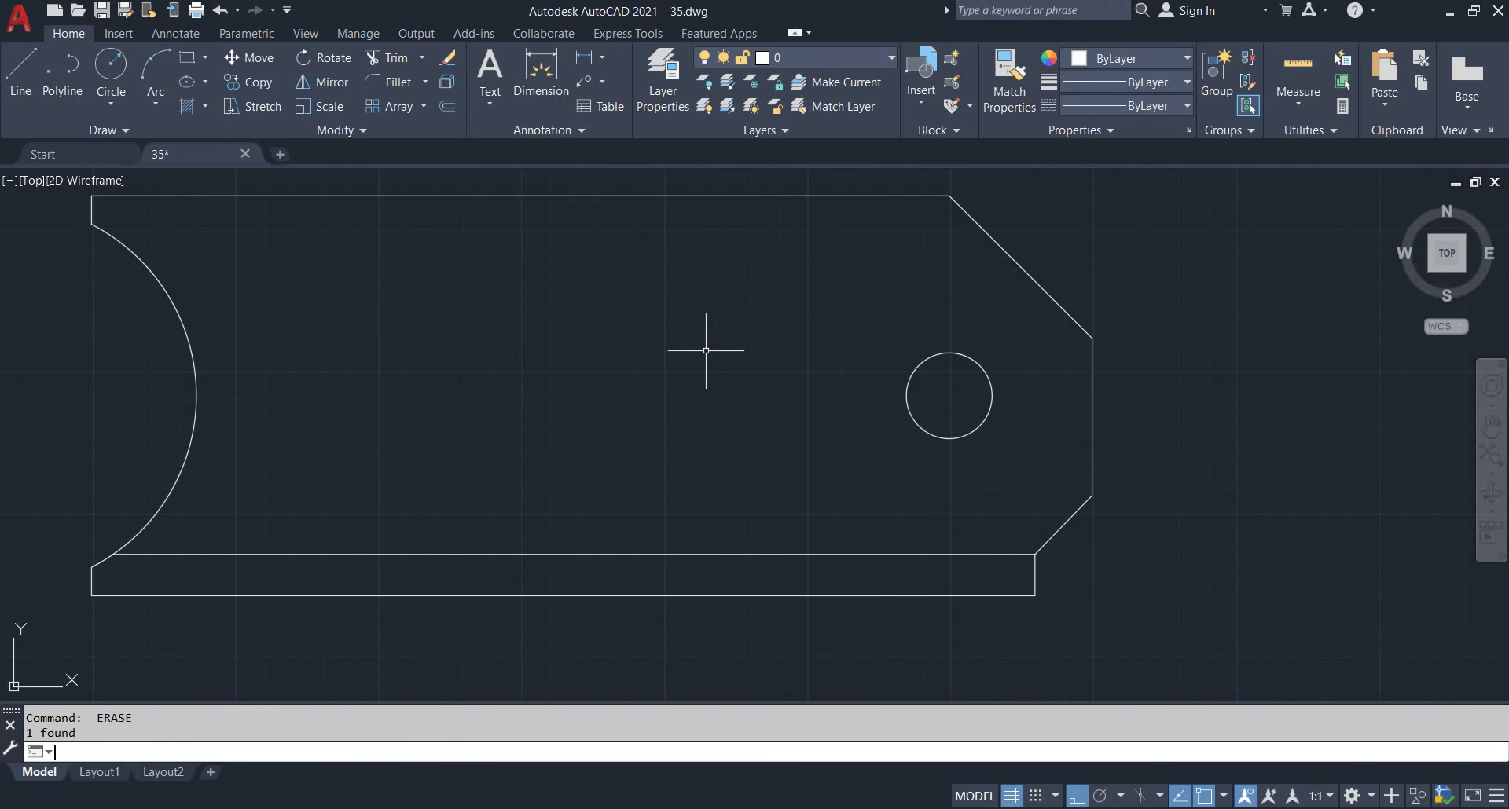
Check the notch position in the reference drawing and offset the plate's short lower-left vertical edge 100 to the right
scroll(701, 360, "down", 3)
key("alt+Tab")
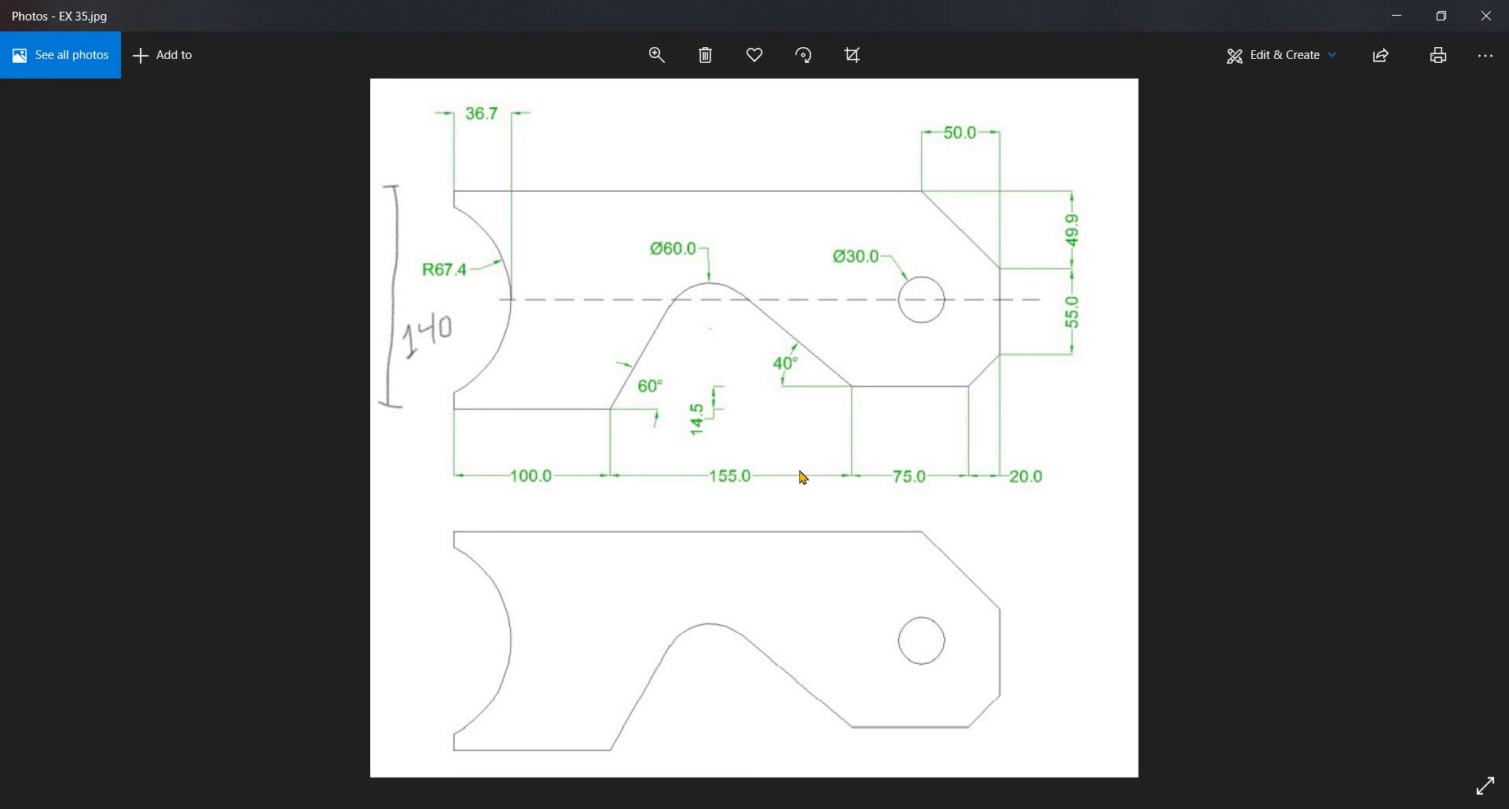
key("alt+Tab")
key("Escape")
key("Escape")
scroll(440, 464, "up", 1)
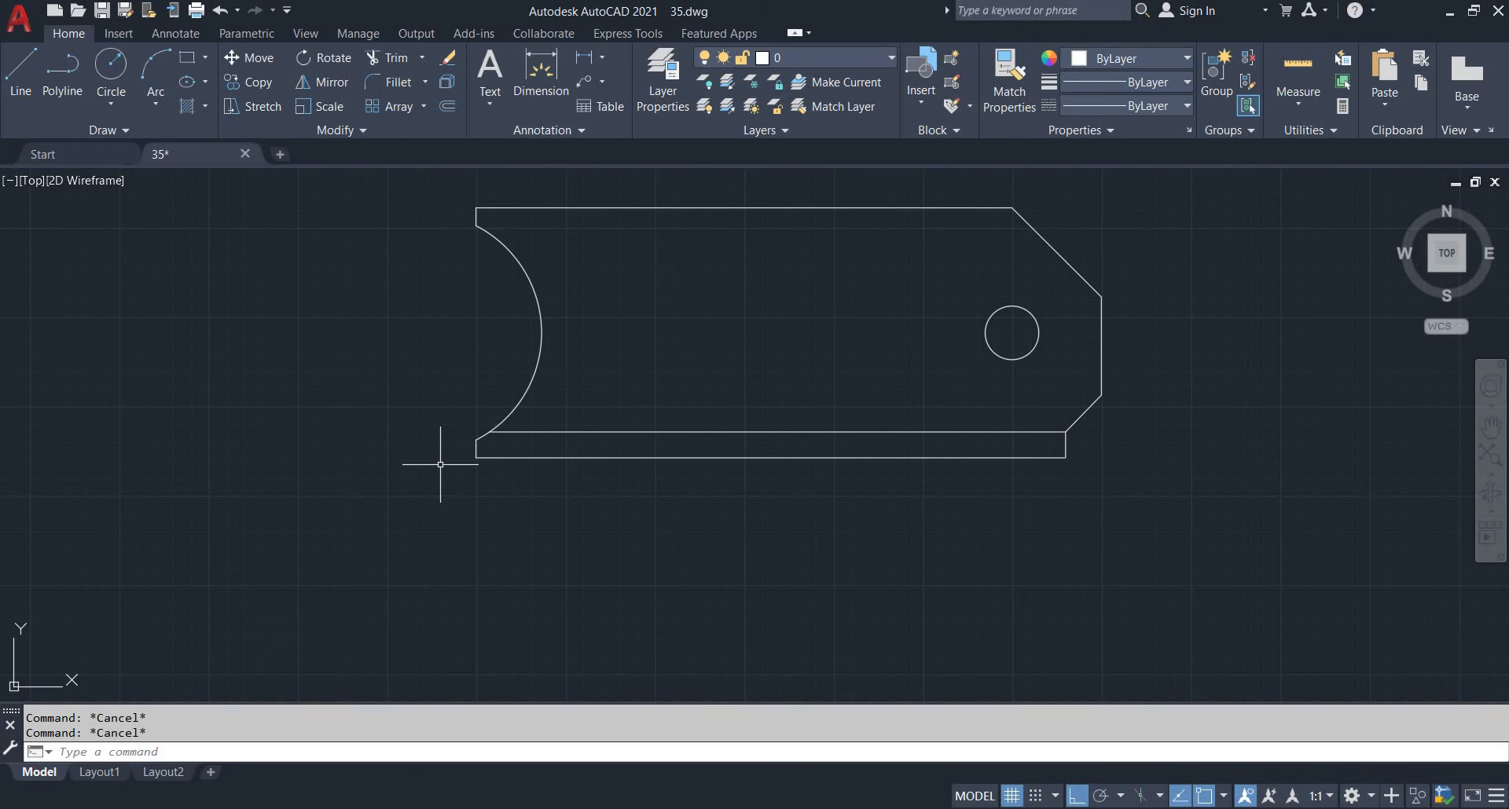
type("o")
key("Return")
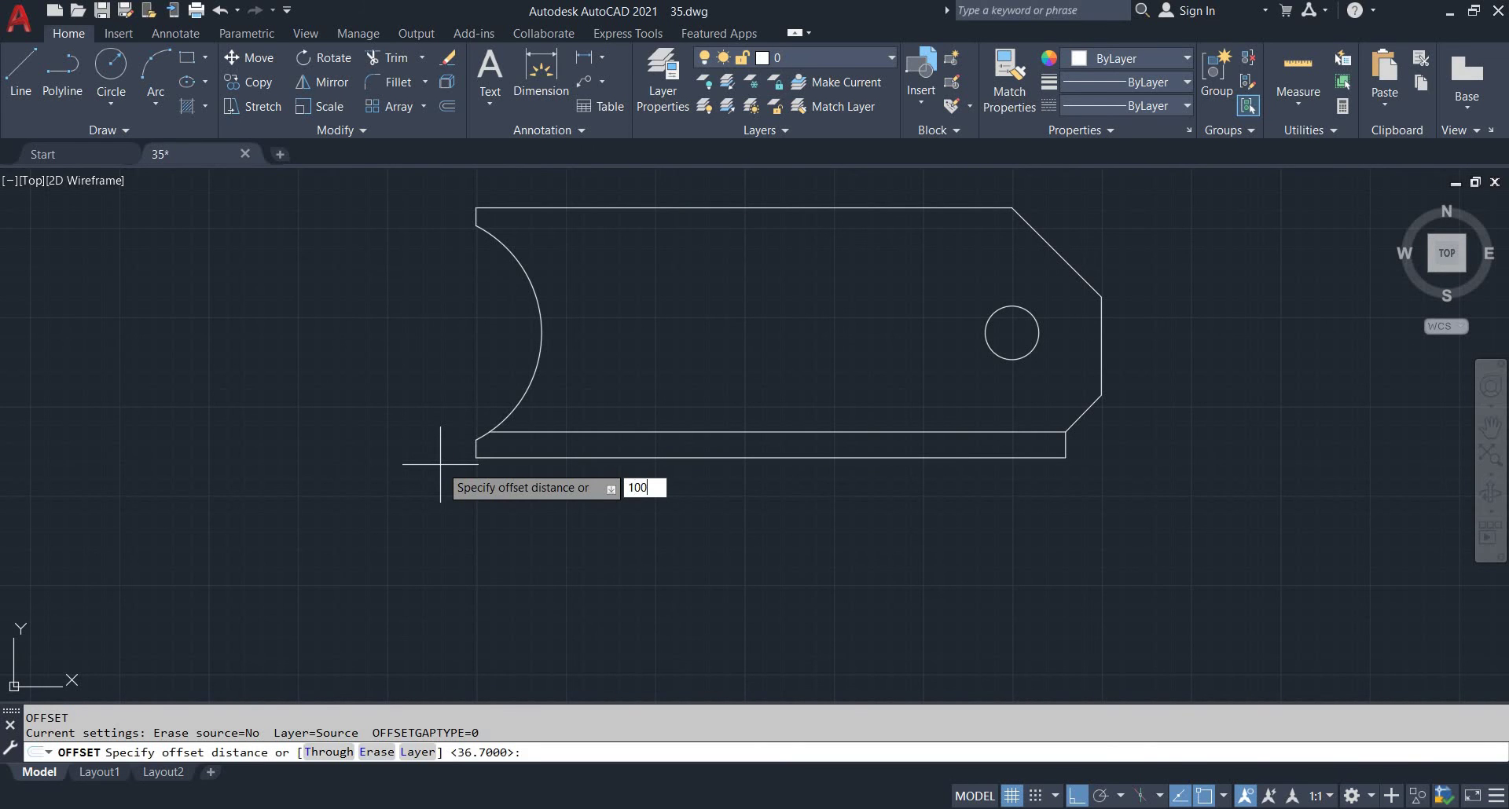
key("Return")
scroll(440, 464, "up", 2)
left_click(513, 431)
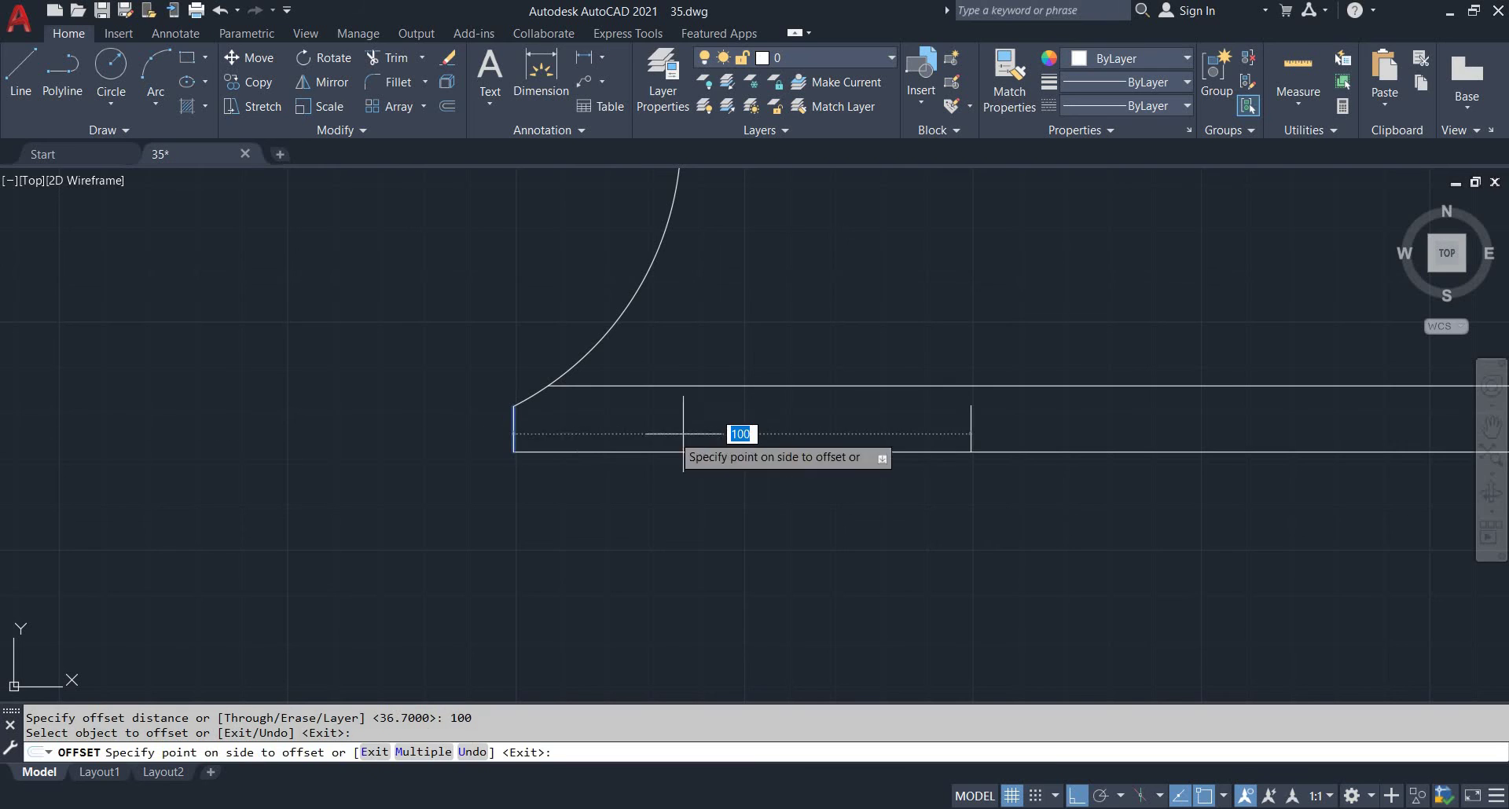
key("Escape")
key("Return")
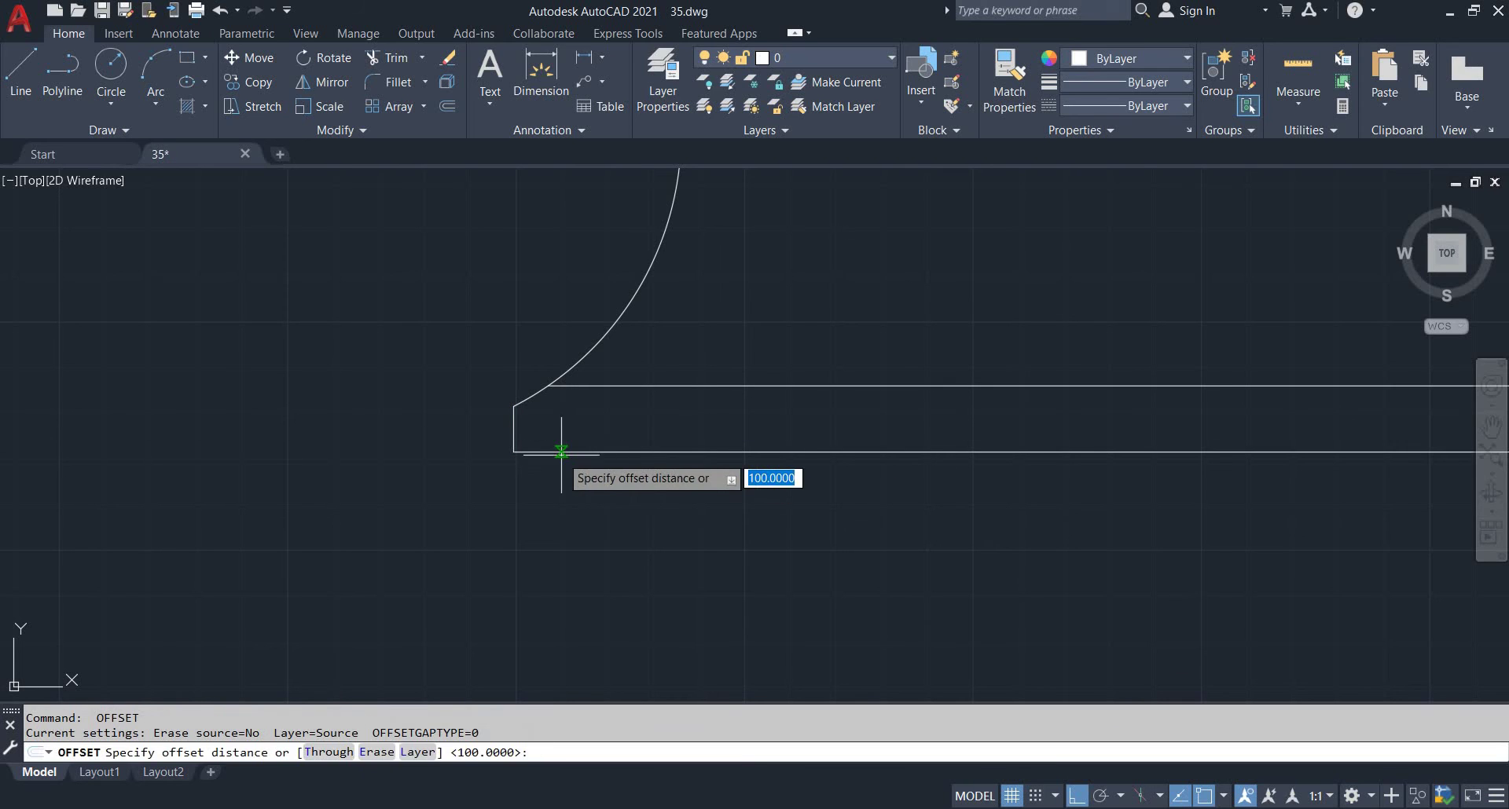
key("Return")
left_click(515, 430)
left_click(531, 431)
scroll(664, 528, "down", 2)
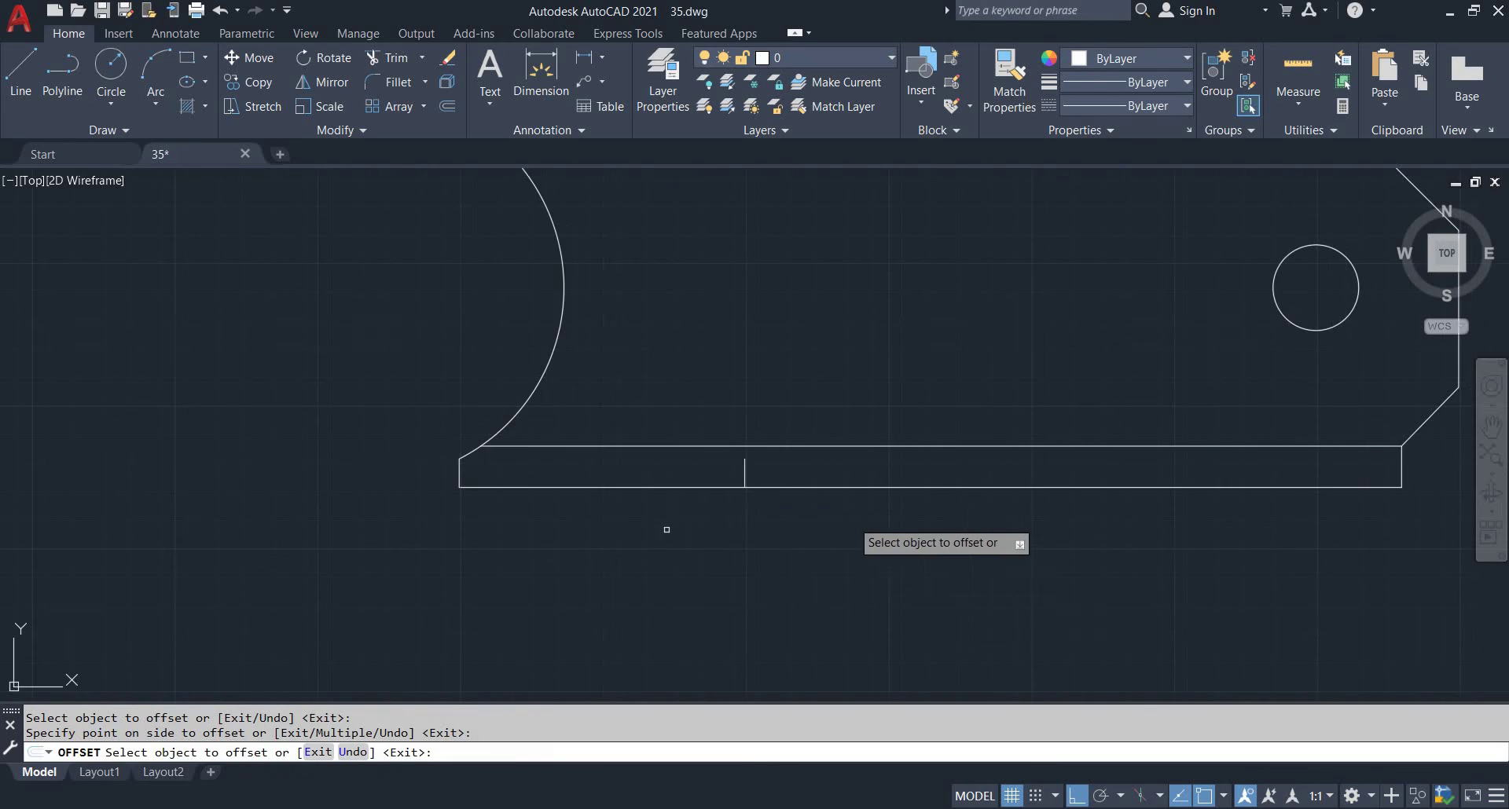
key("Return")
key("Return")
scroll(740, 477, "up", 3)
key("Return")
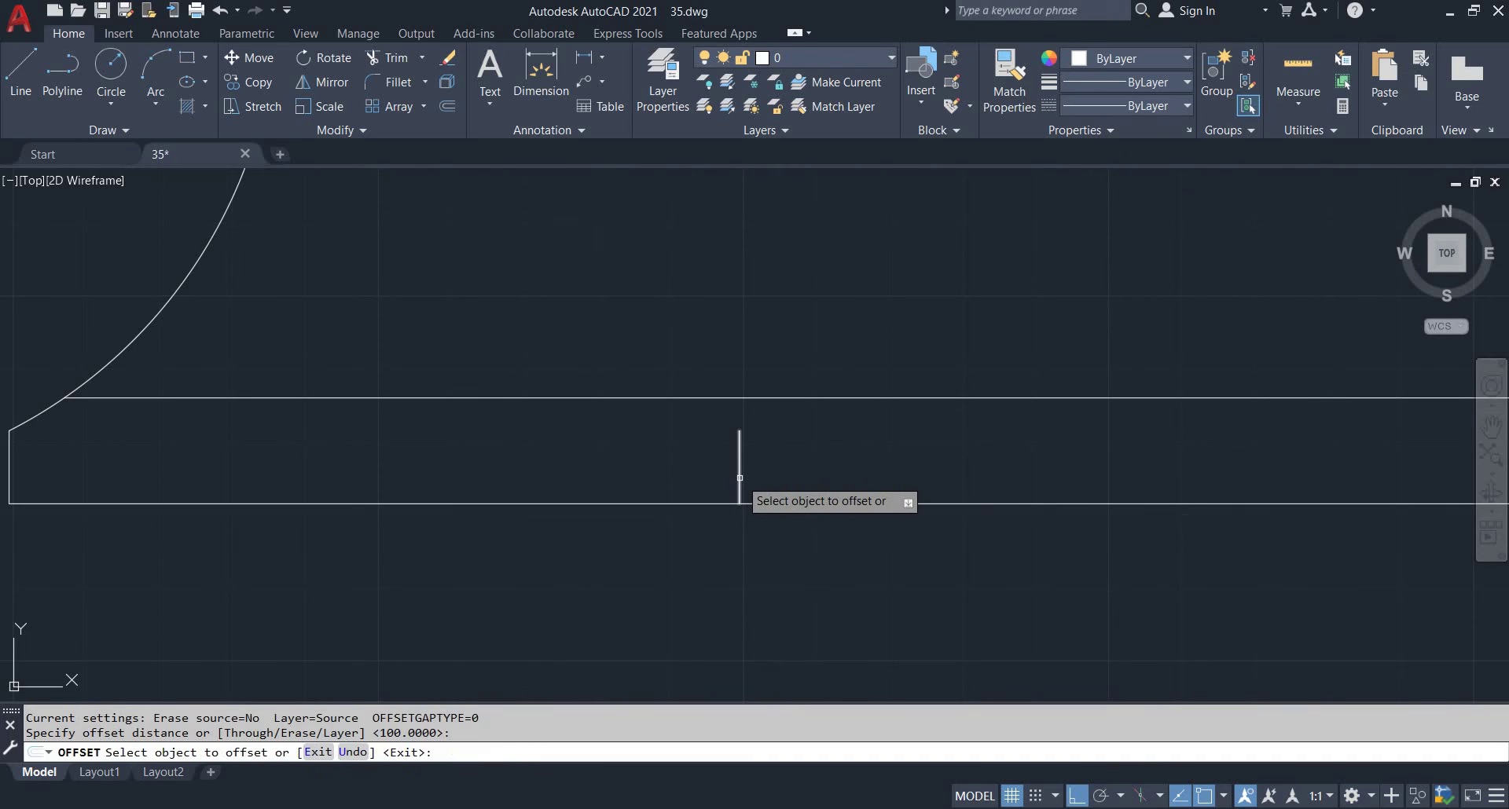
left_click(746, 481)
middle_click_drag(784, 471, 646, 491)
key("Escape")
key("Escape")
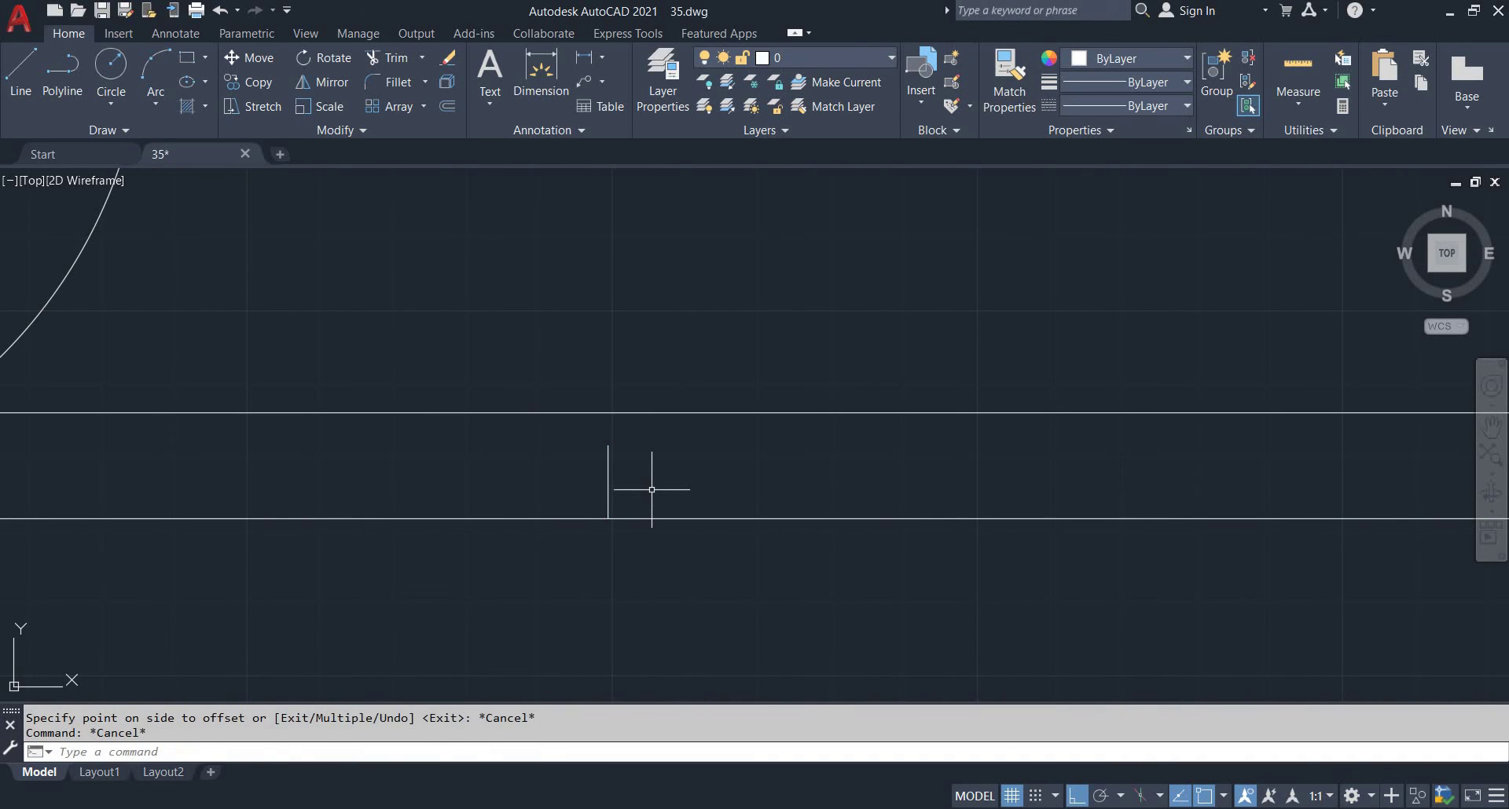
Offset the new short vertical line 155 to the right
key("Return")
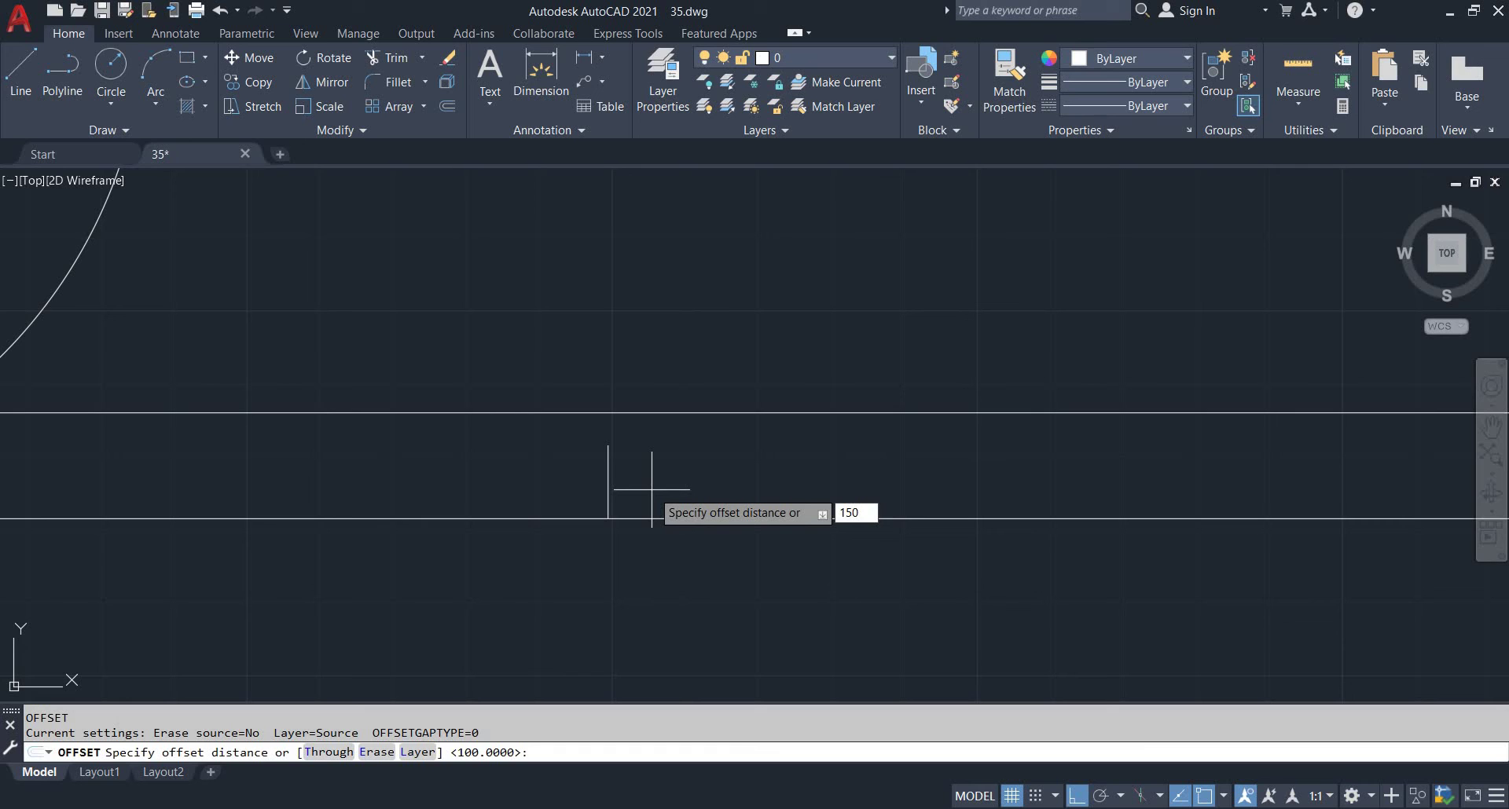
type("15")
key("Return")
left_click(608, 495)
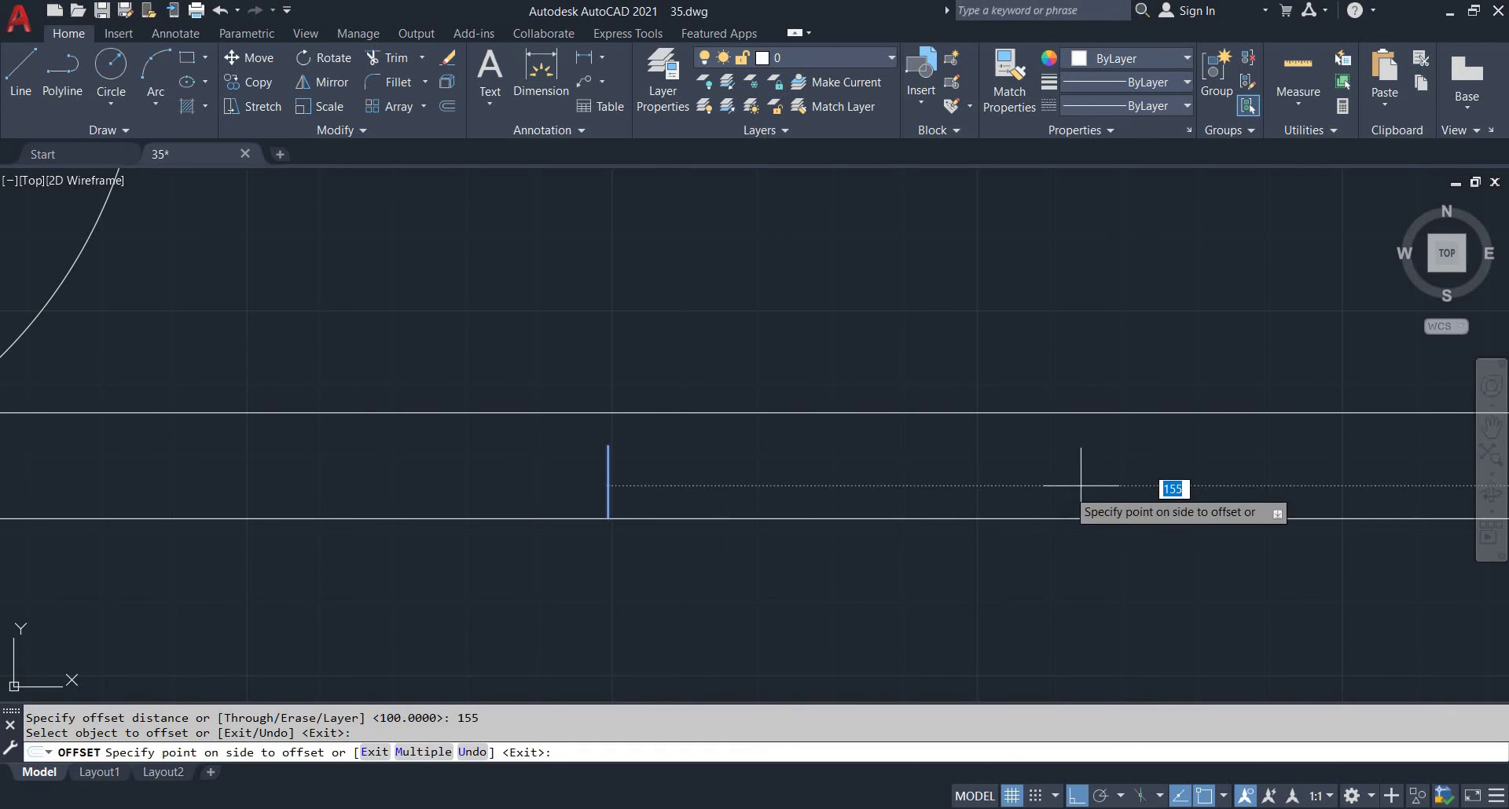
left_click(1166, 491)
scroll(1055, 504, "down", 5)
middle_click_drag(1046, 514, 956, 530)
key("Escape")
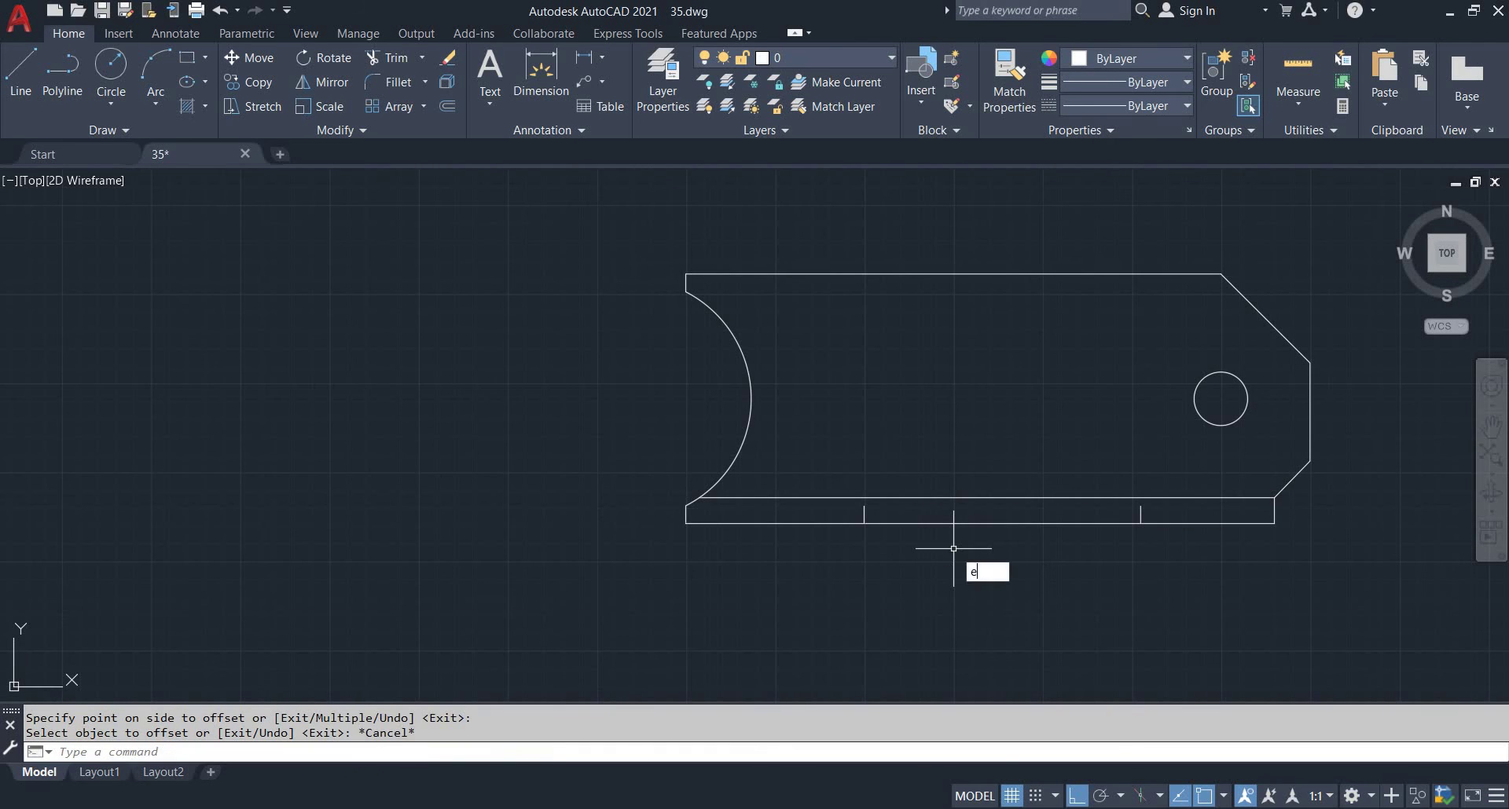
Extend both short vertical offset lines up to the upper of the two lower horizontal lines
key("Return")
left_click(865, 515)
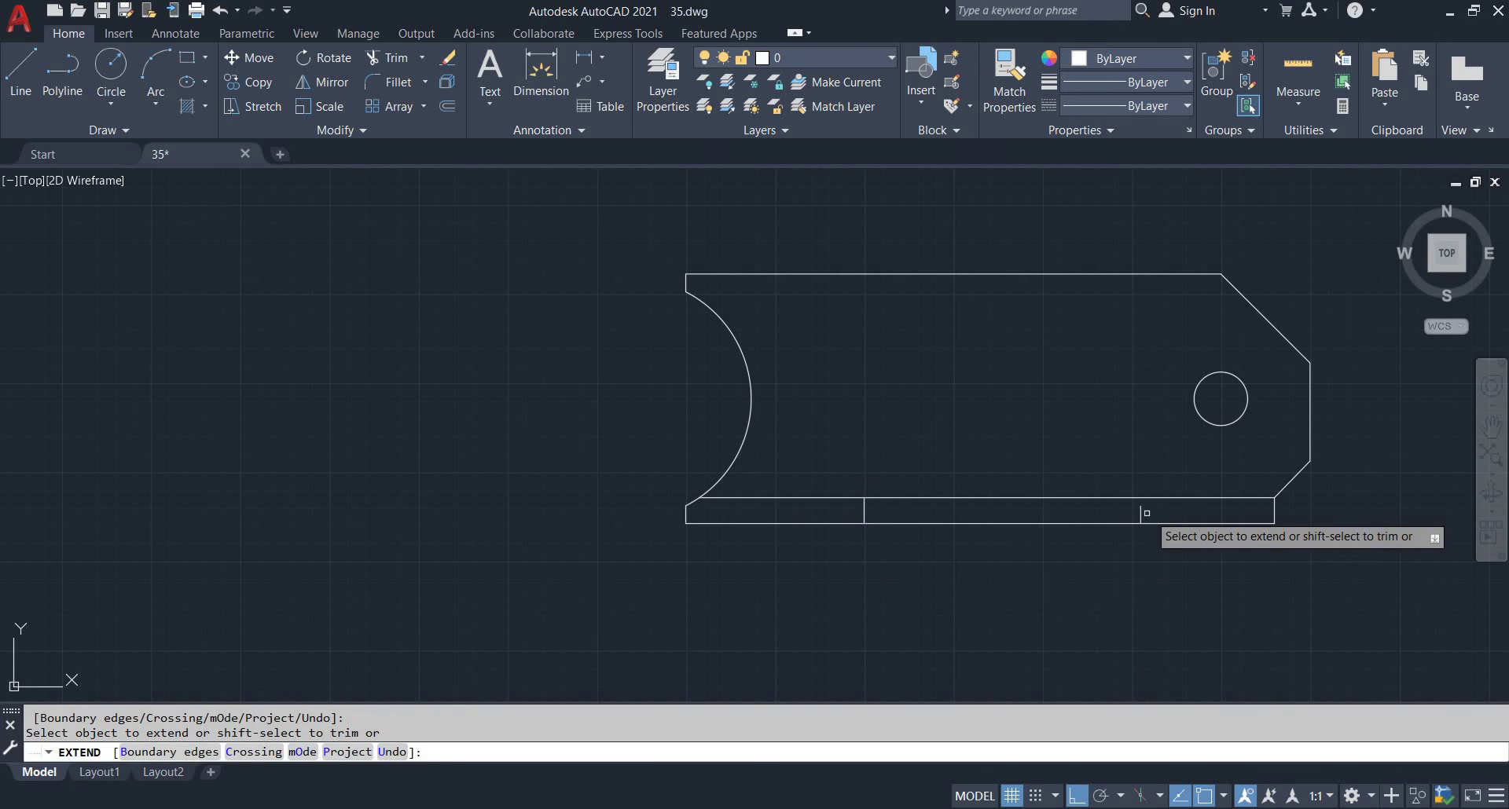
key("Escape")
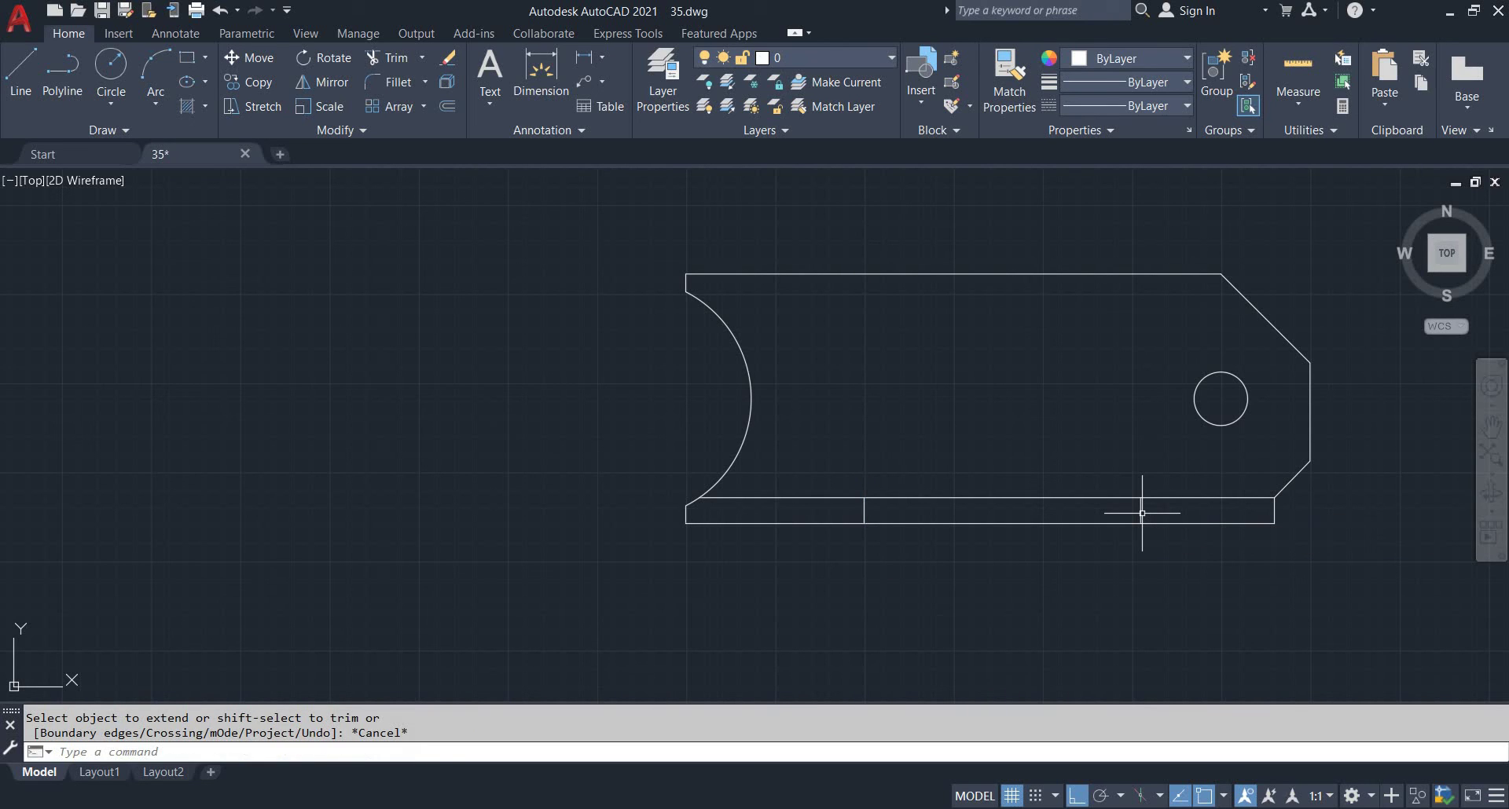
key("Escape")
key("Escape")
Draw a vertical line upward from the top end of the left short offset line
key("Return")
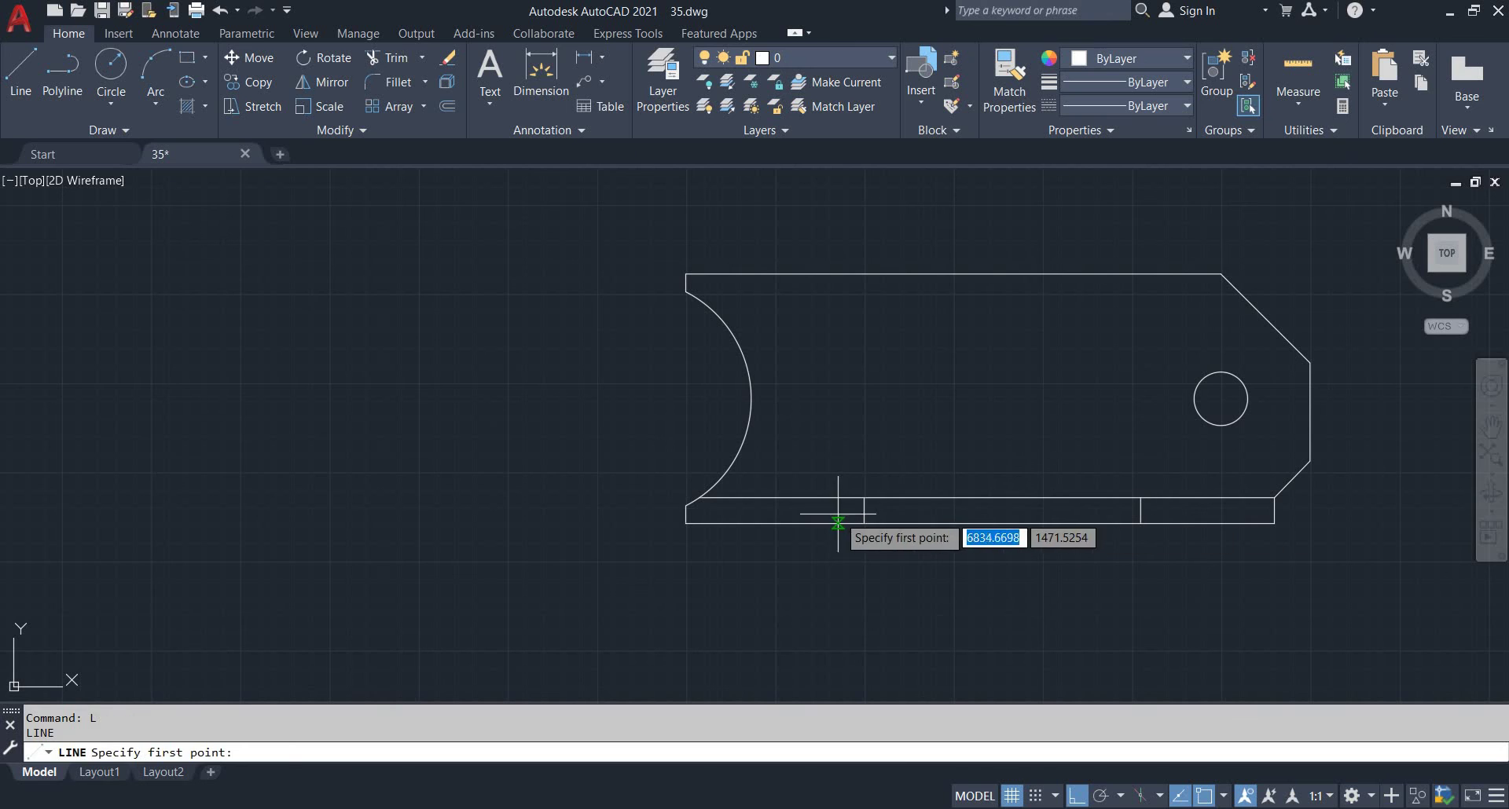
left_click(864, 497)
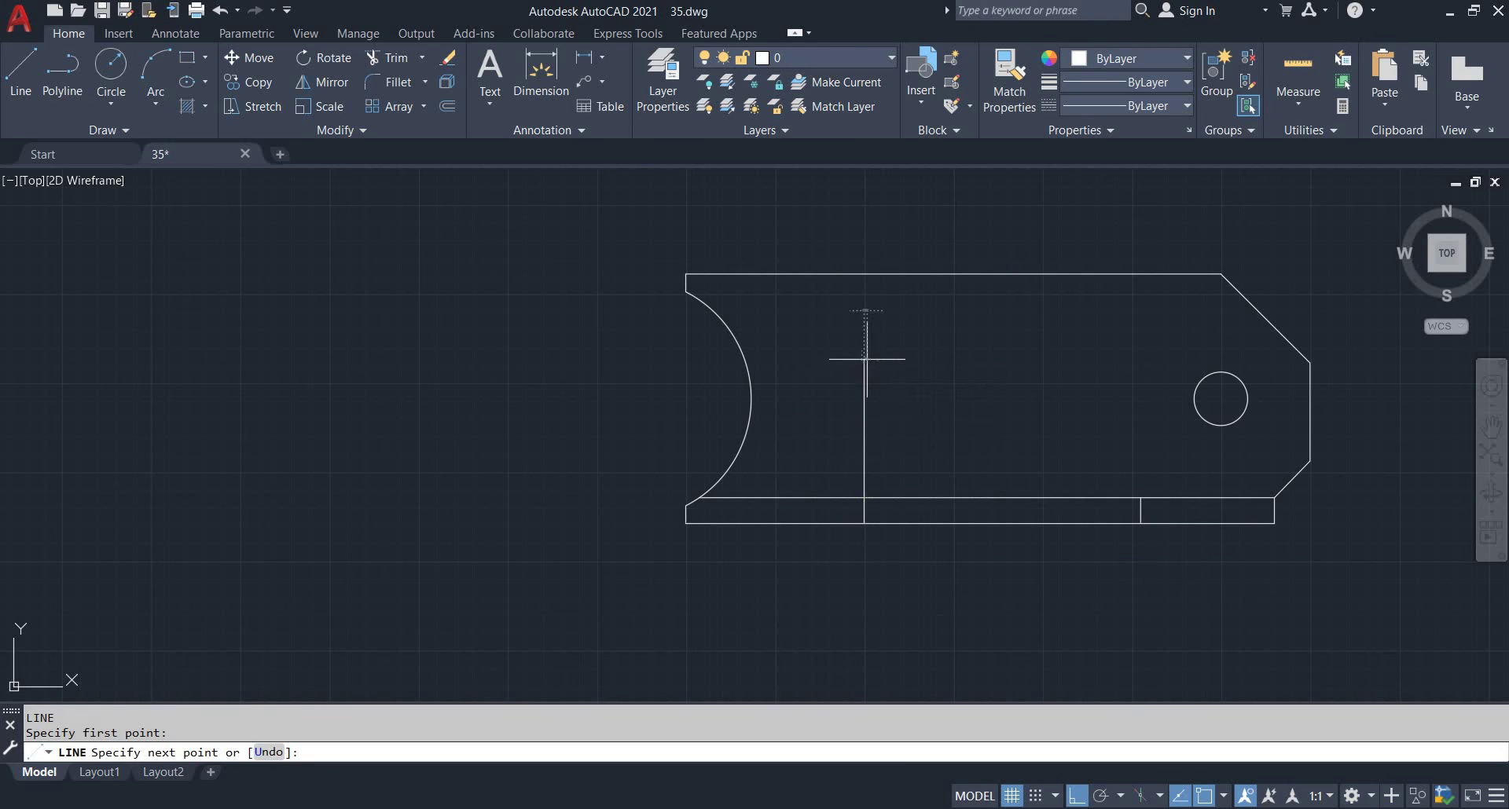
key("Escape")
key("Escape")
Check the notch's left angle in the reference drawing and rotate the new vertical line 30 degrees about its lower end
key("alt+Tab")
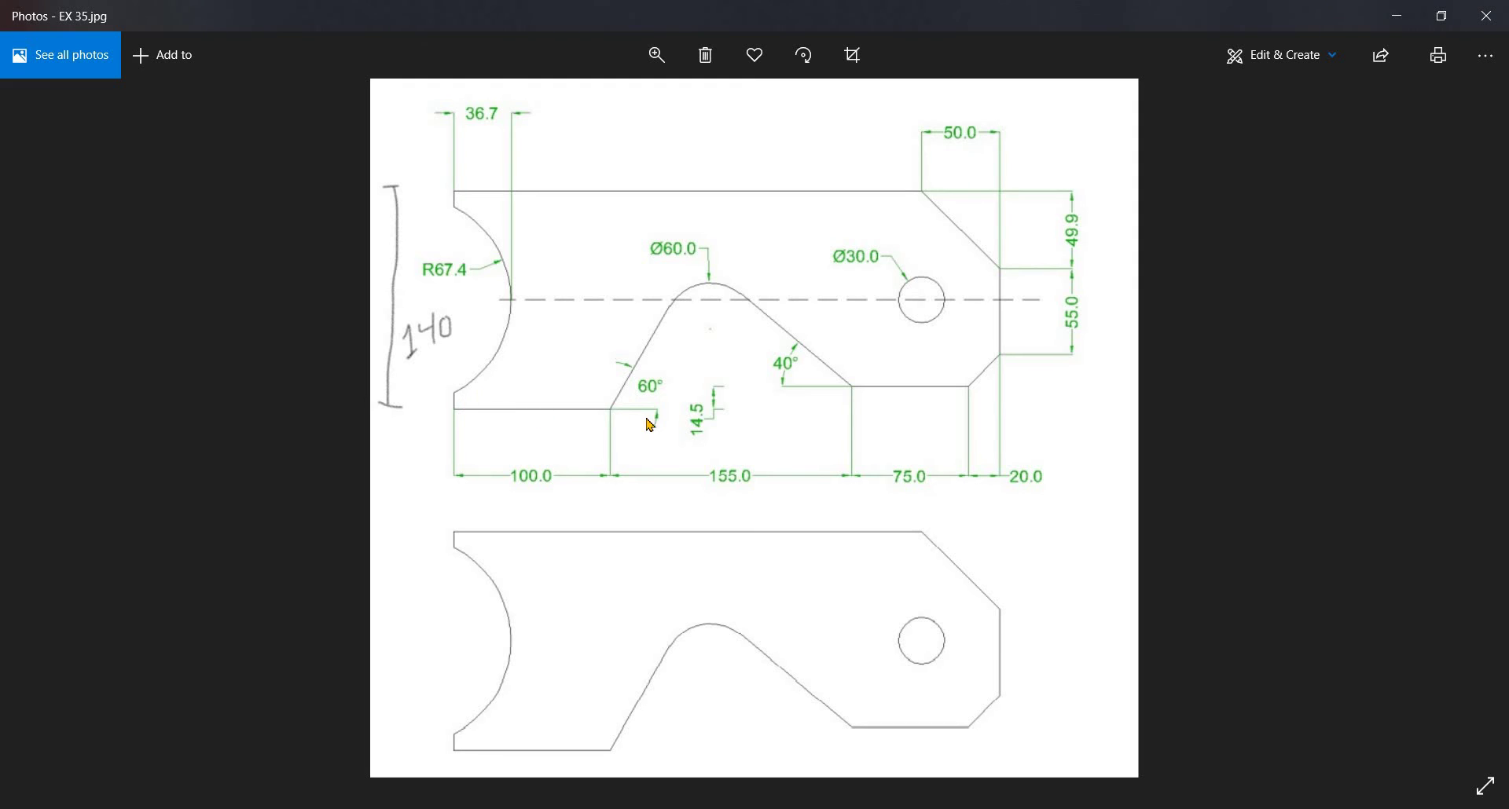
key("alt+Tab")
left_click_drag(959, 472, 782, 438)
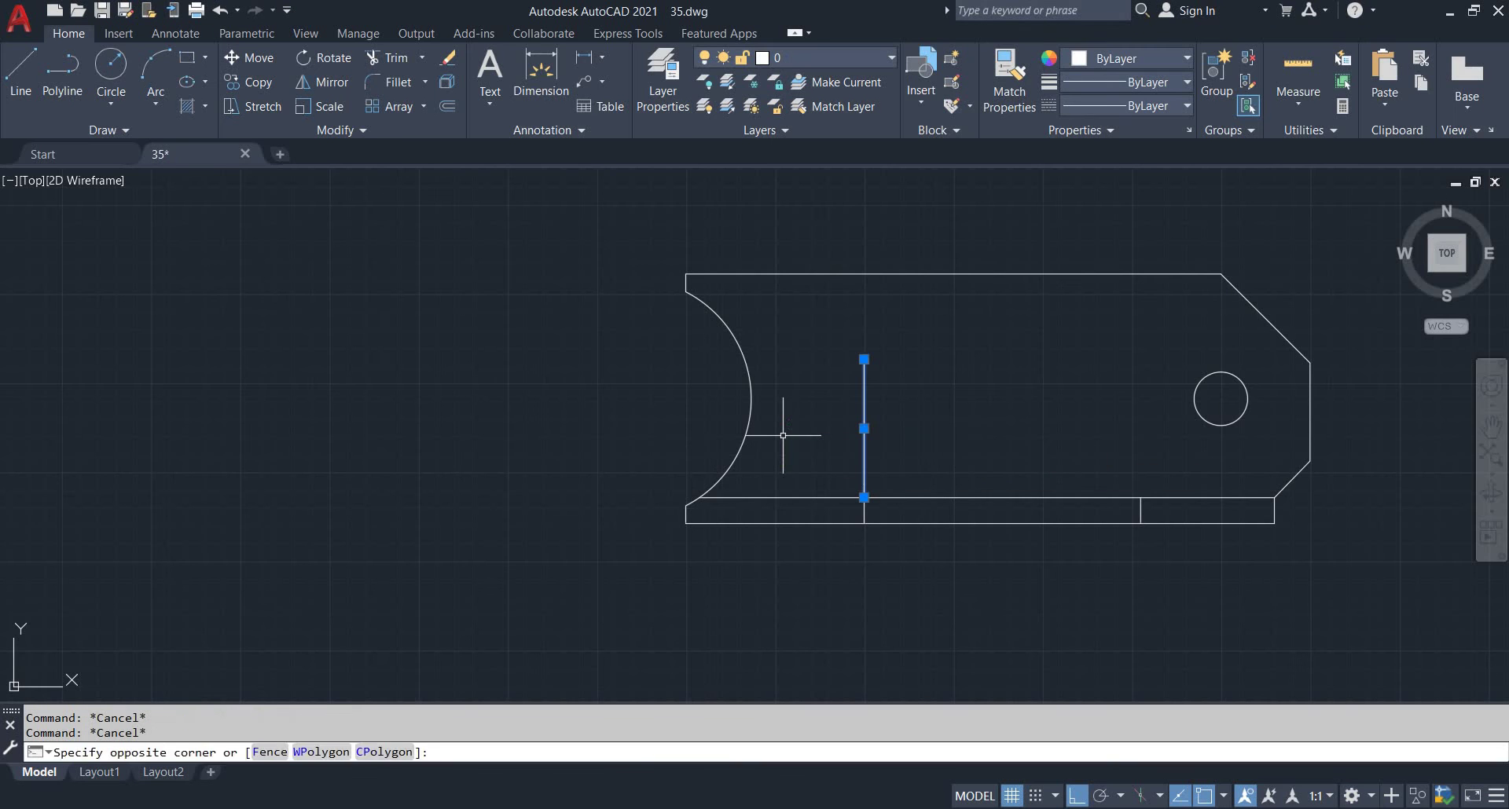
type("r")
key("Return")
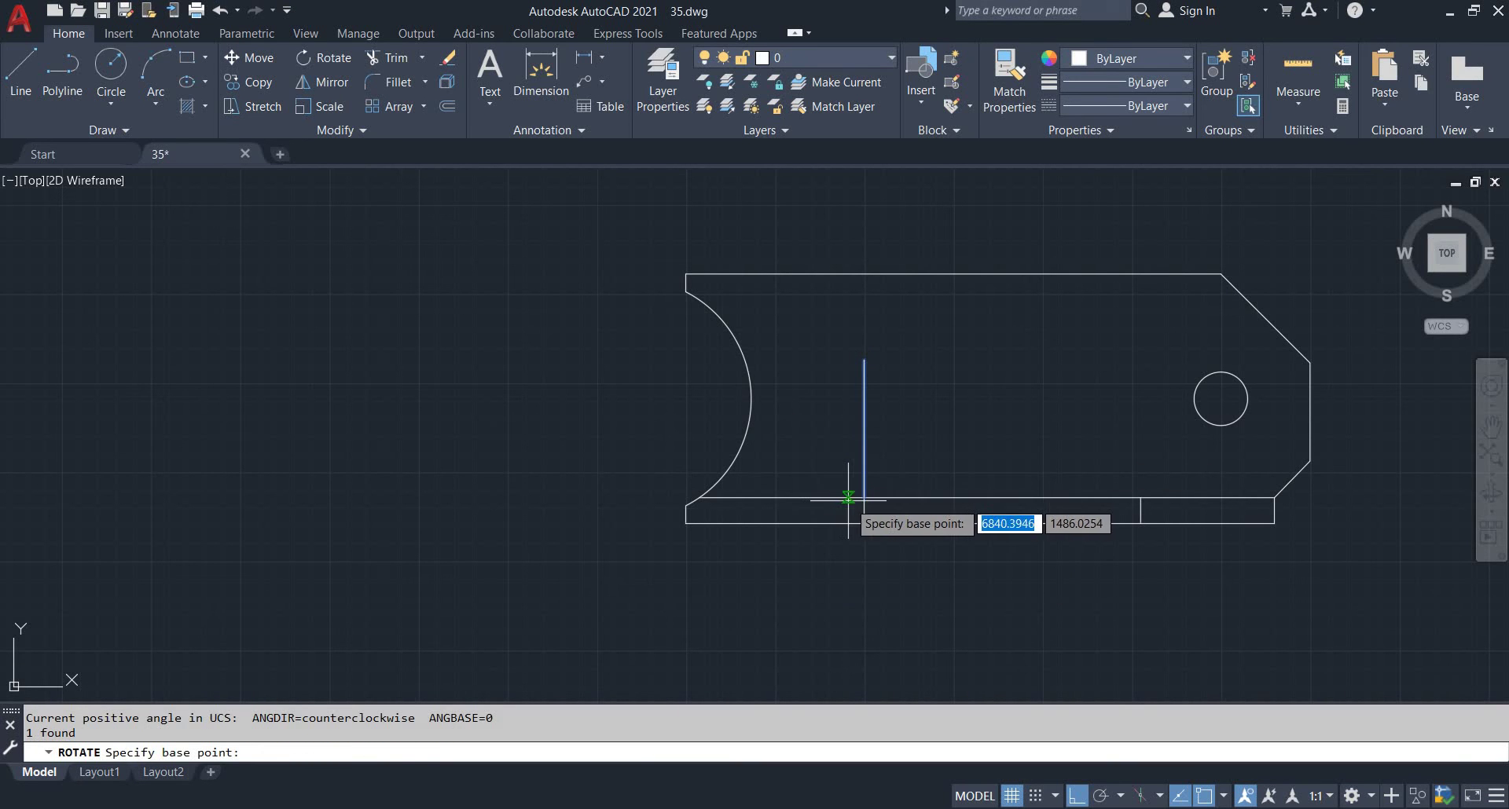
left_click(864, 498)
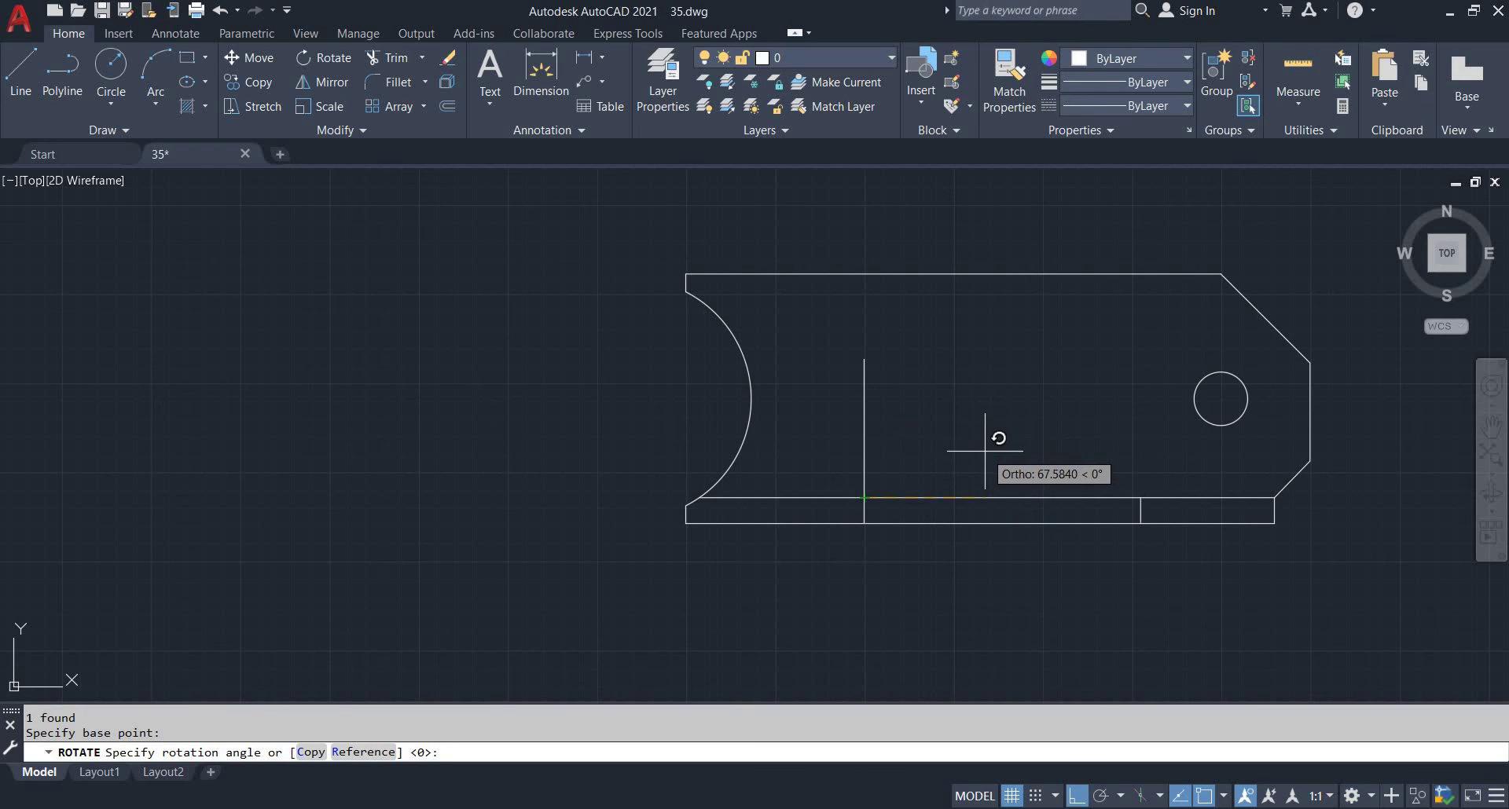
type("30")
key("Return")
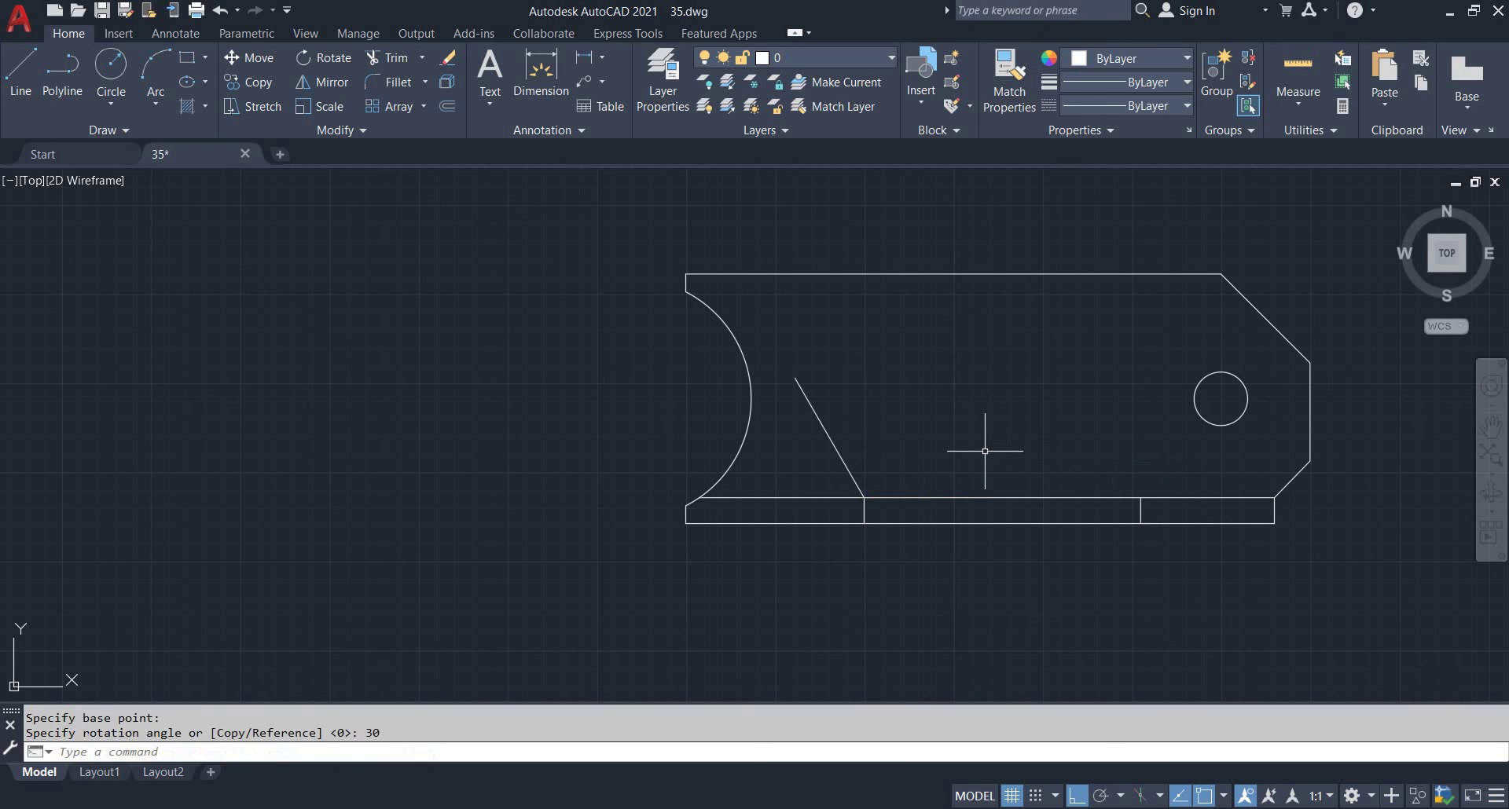
Mirror the slanted line about a vertical axis through its lower end, keeping the source, and erase the original left-leaning line
left_click(961, 420)
left_click(807, 454)
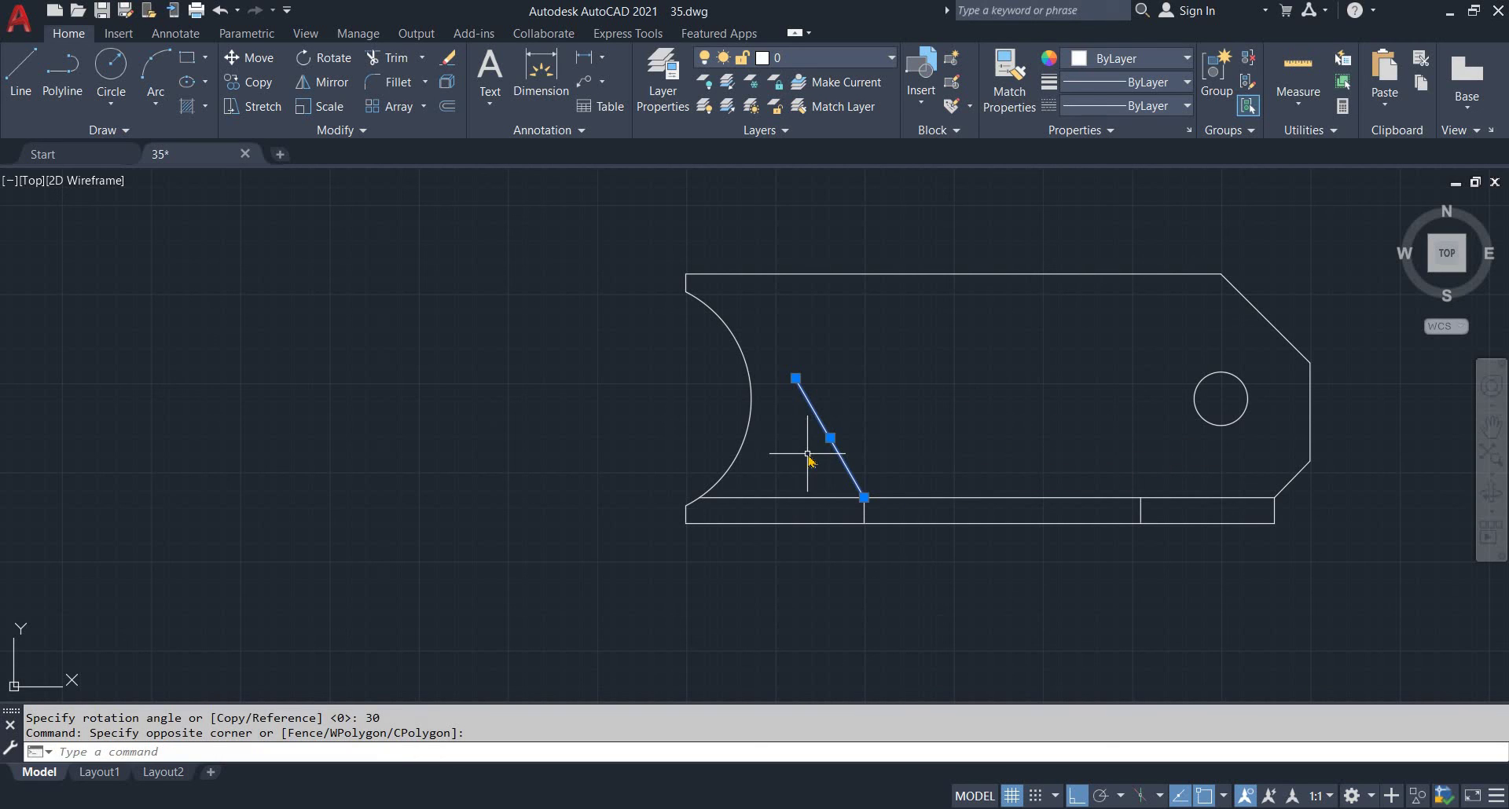
type("mi")
key("Return")
left_click(863, 498)
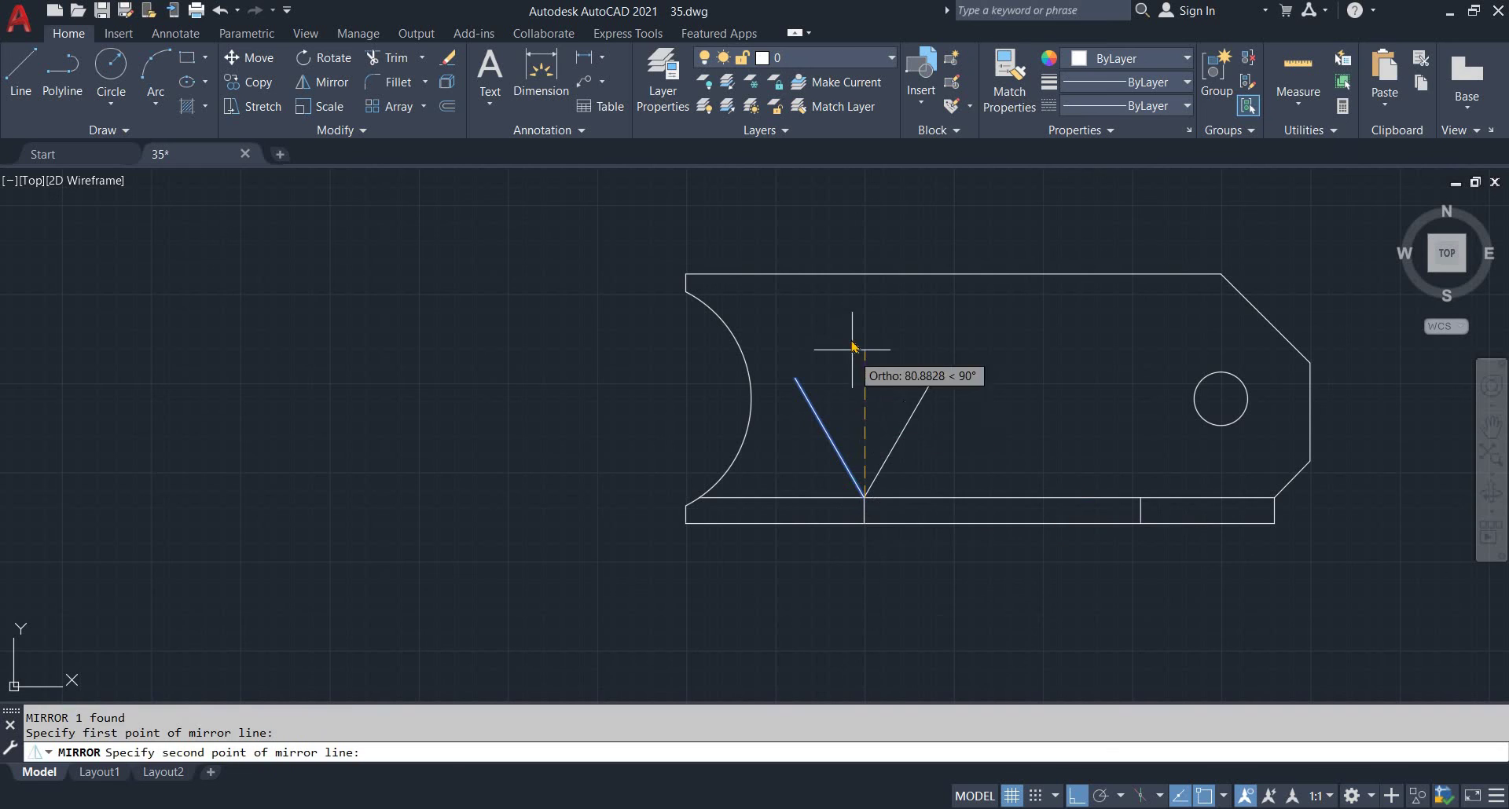
left_click(851, 339)
key("Return")
left_click(844, 364)
left_click(814, 439)
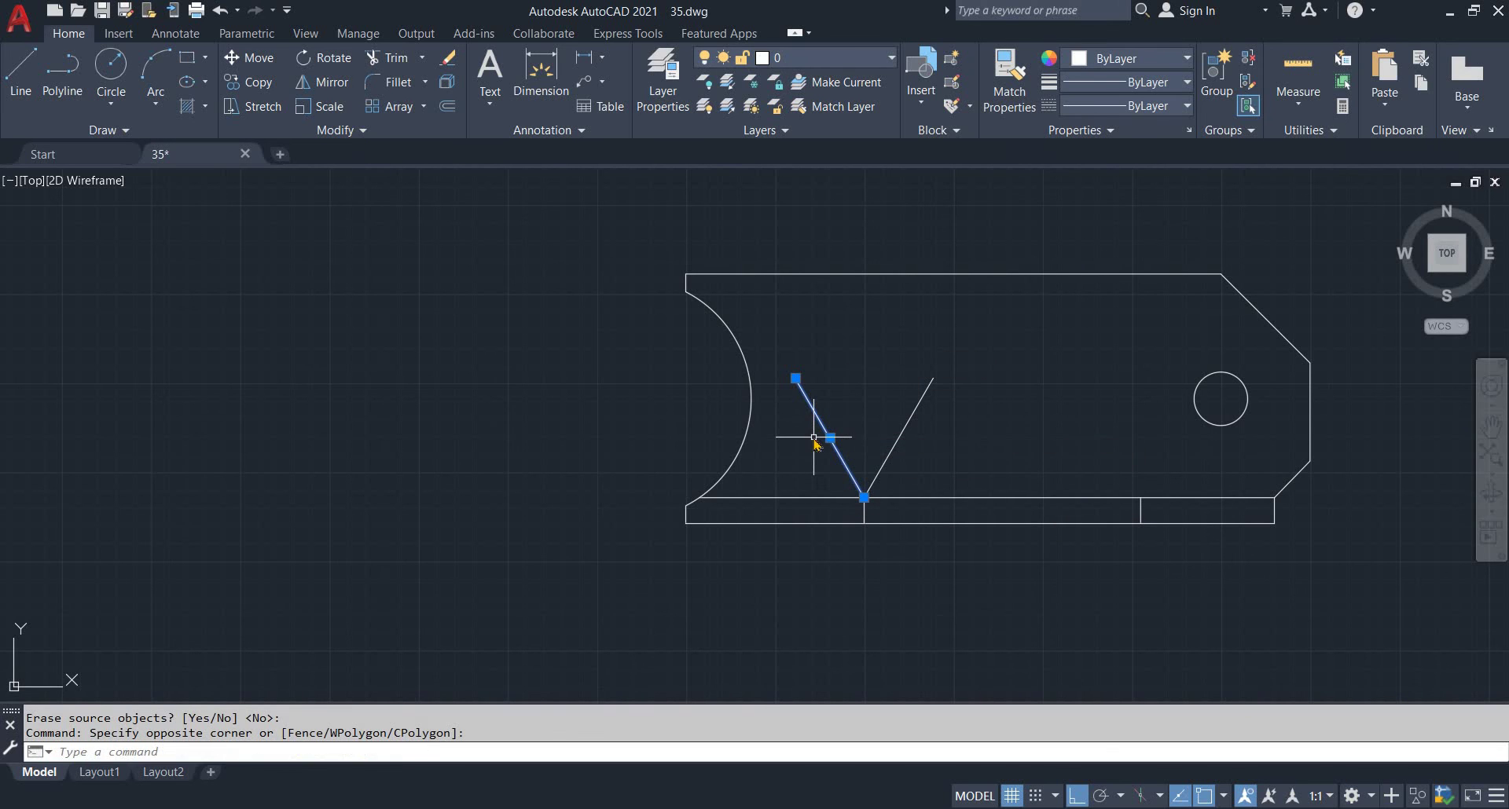
key("Return")
Check the notch's right angle in the reference drawing and draw a vertical line upward from the right short offset line's top end
middle_click_drag(1111, 506, 1030, 495)
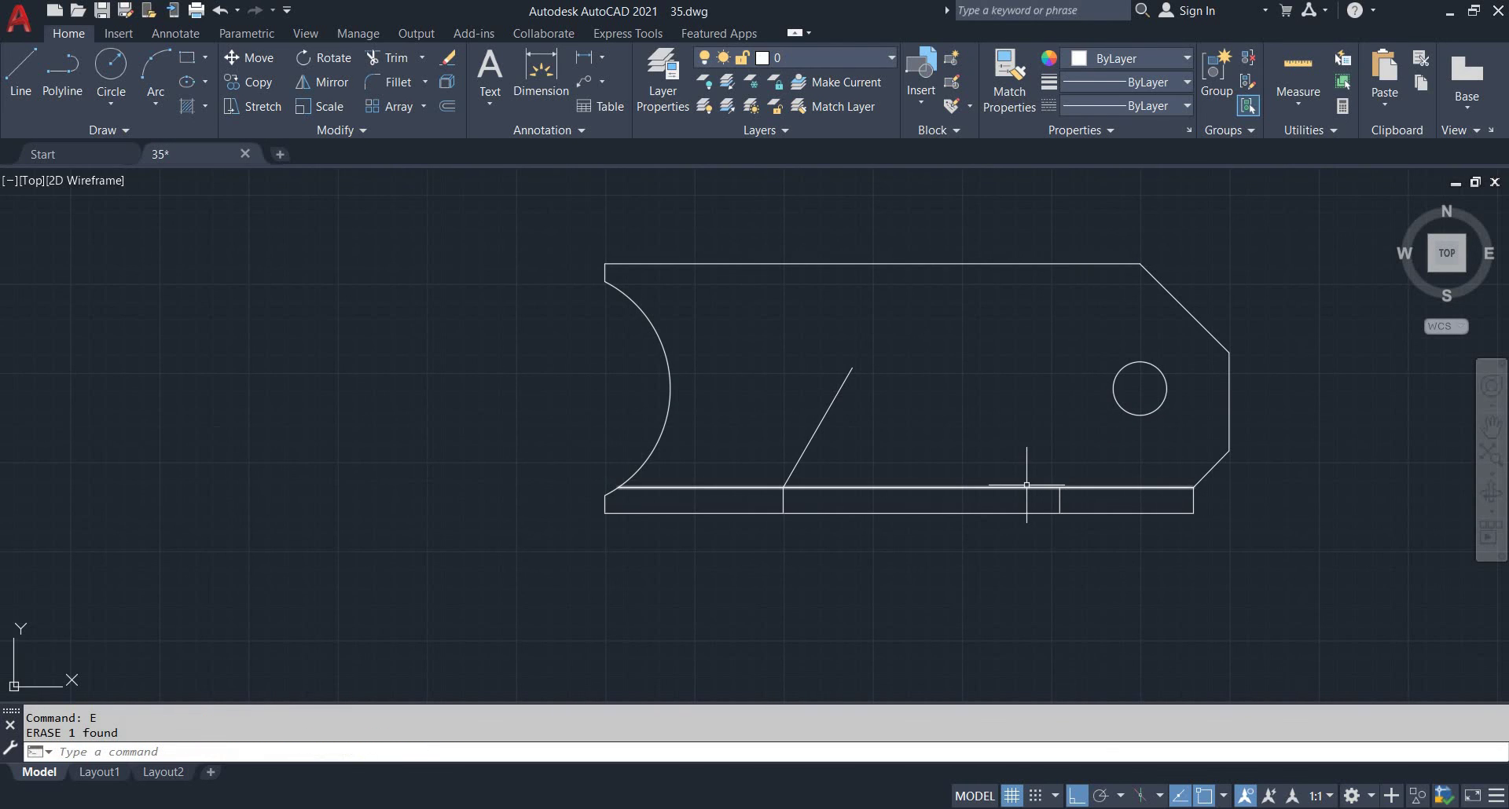
key("alt")
key("alt+Tab")
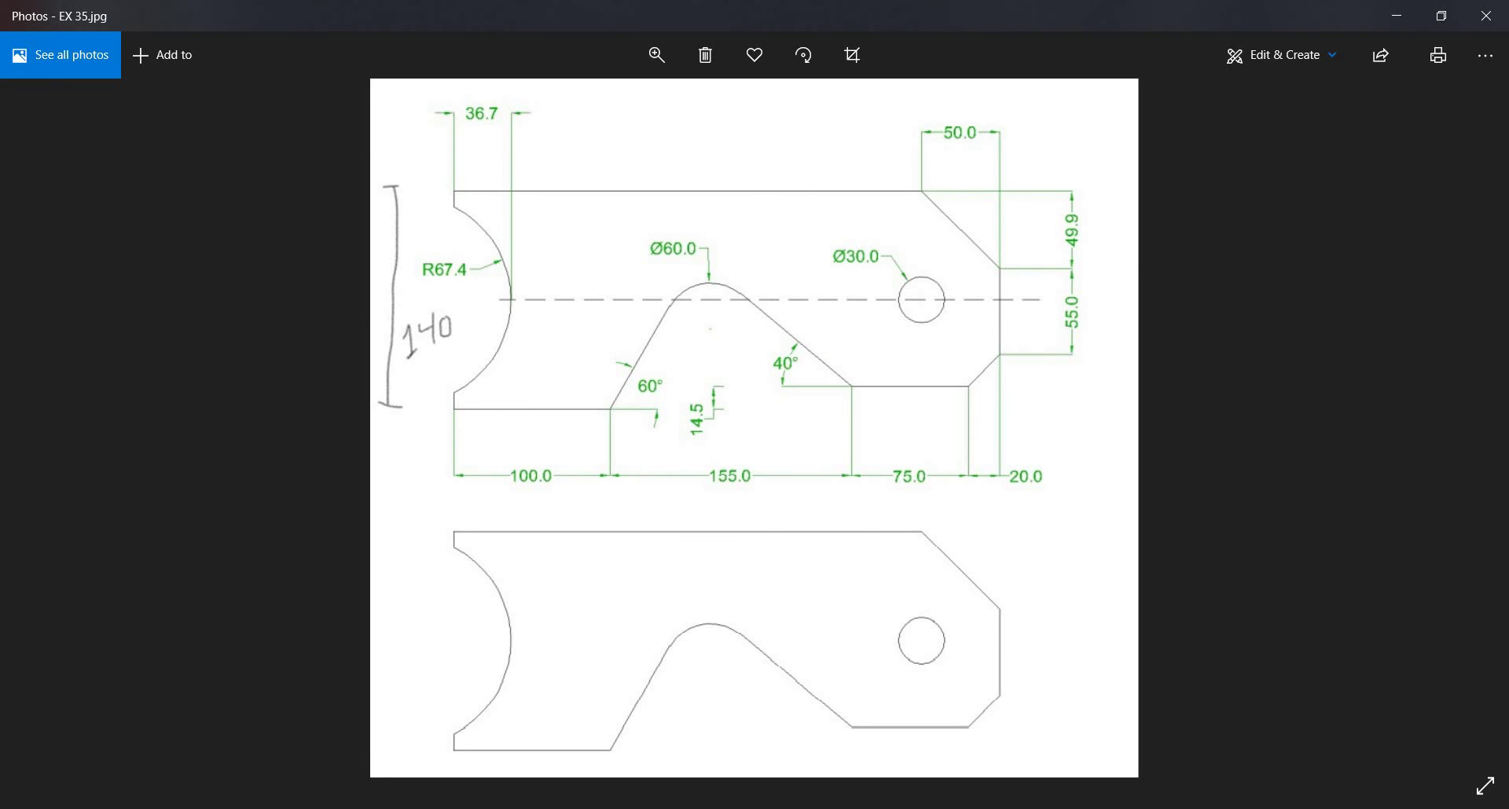
key("alt+Tab")
key("Escape")
type("l")
key("Return")
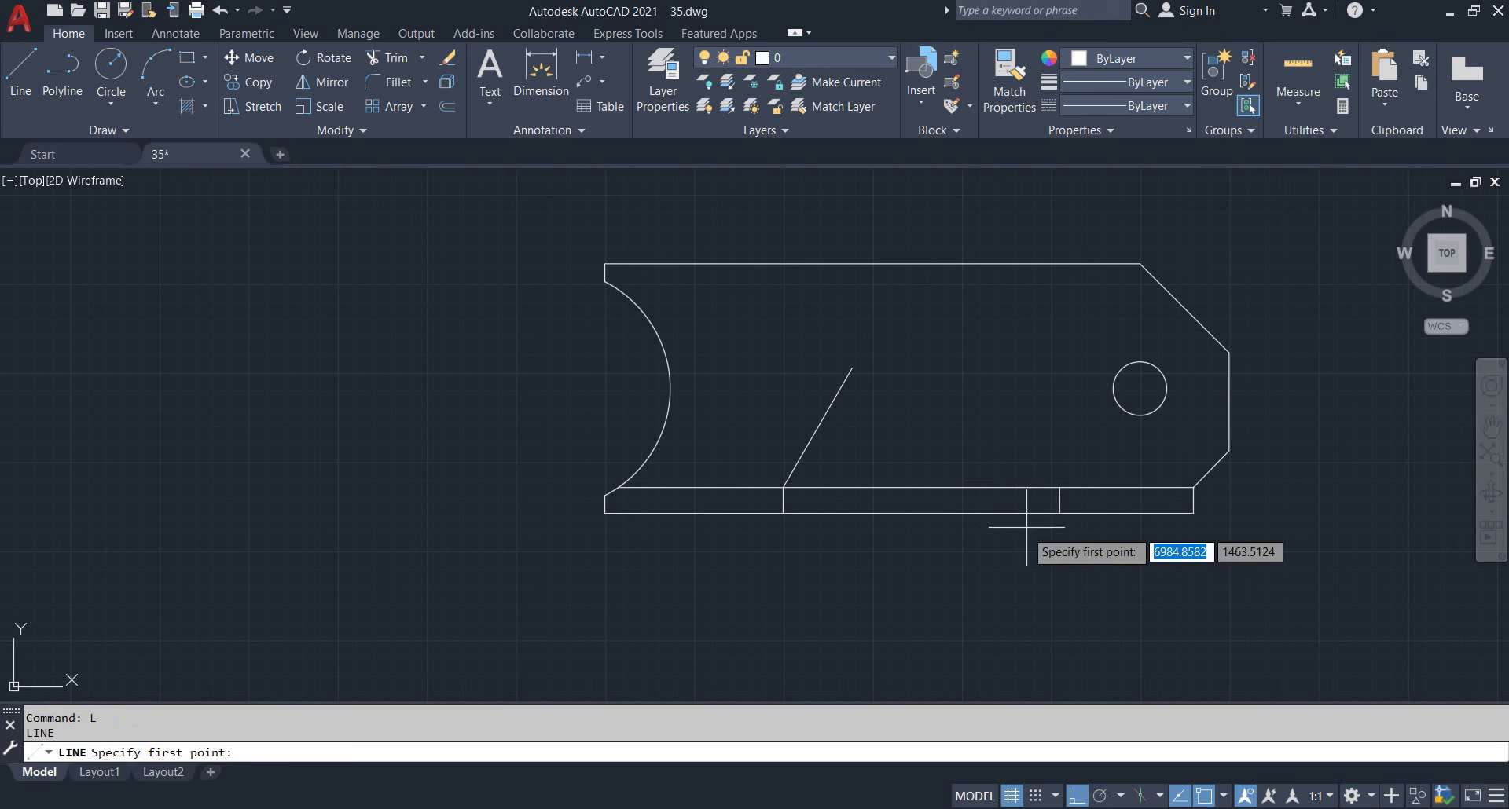
left_click(1060, 487)
left_click(1059, 335)
key("Escape")
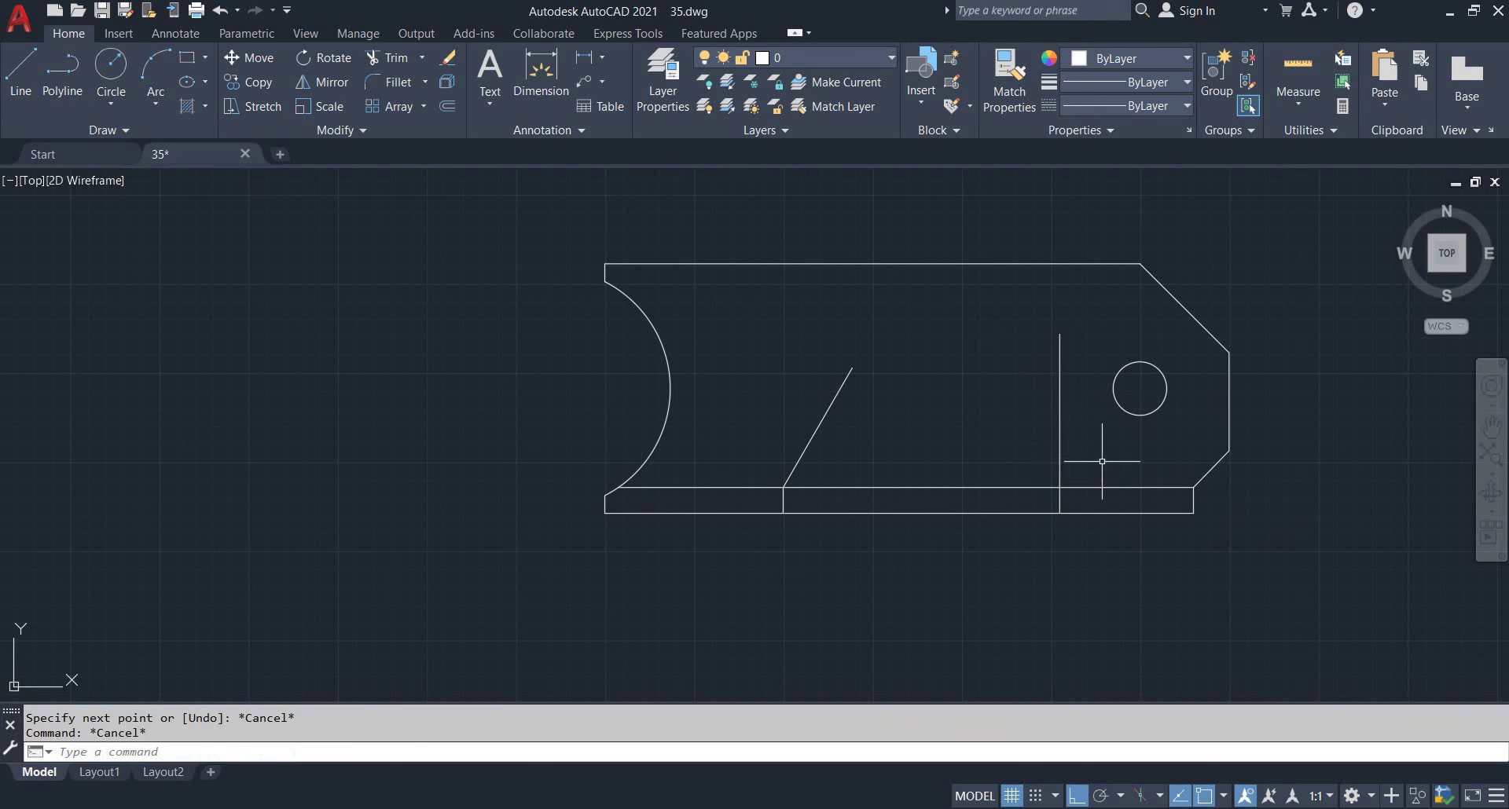
Rotate the right vertical line 50 degrees about its lower end
left_click_drag(1102, 461, 979, 440)
type("r")
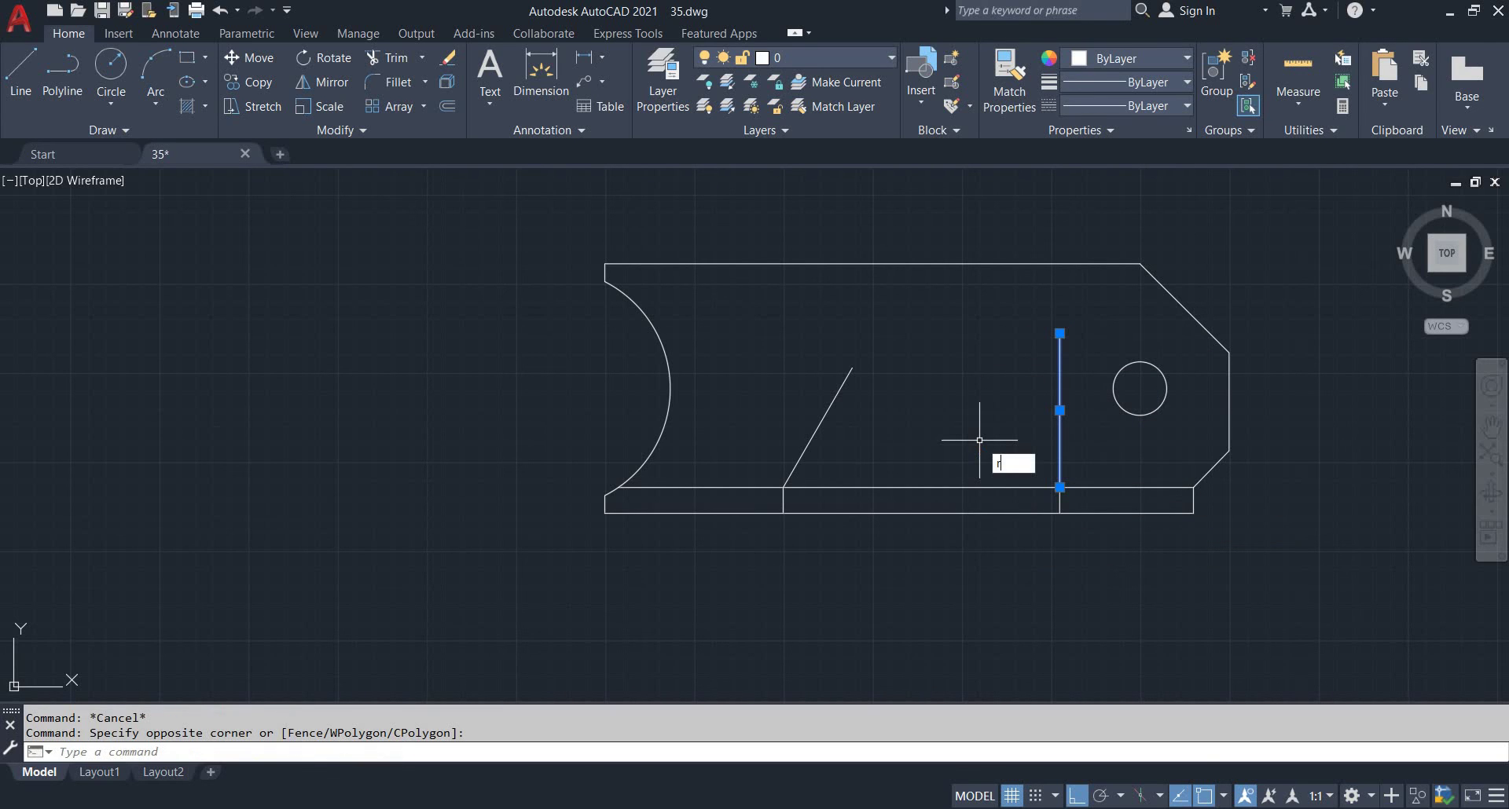
type("o")
key("Return")
left_click(1059, 487)
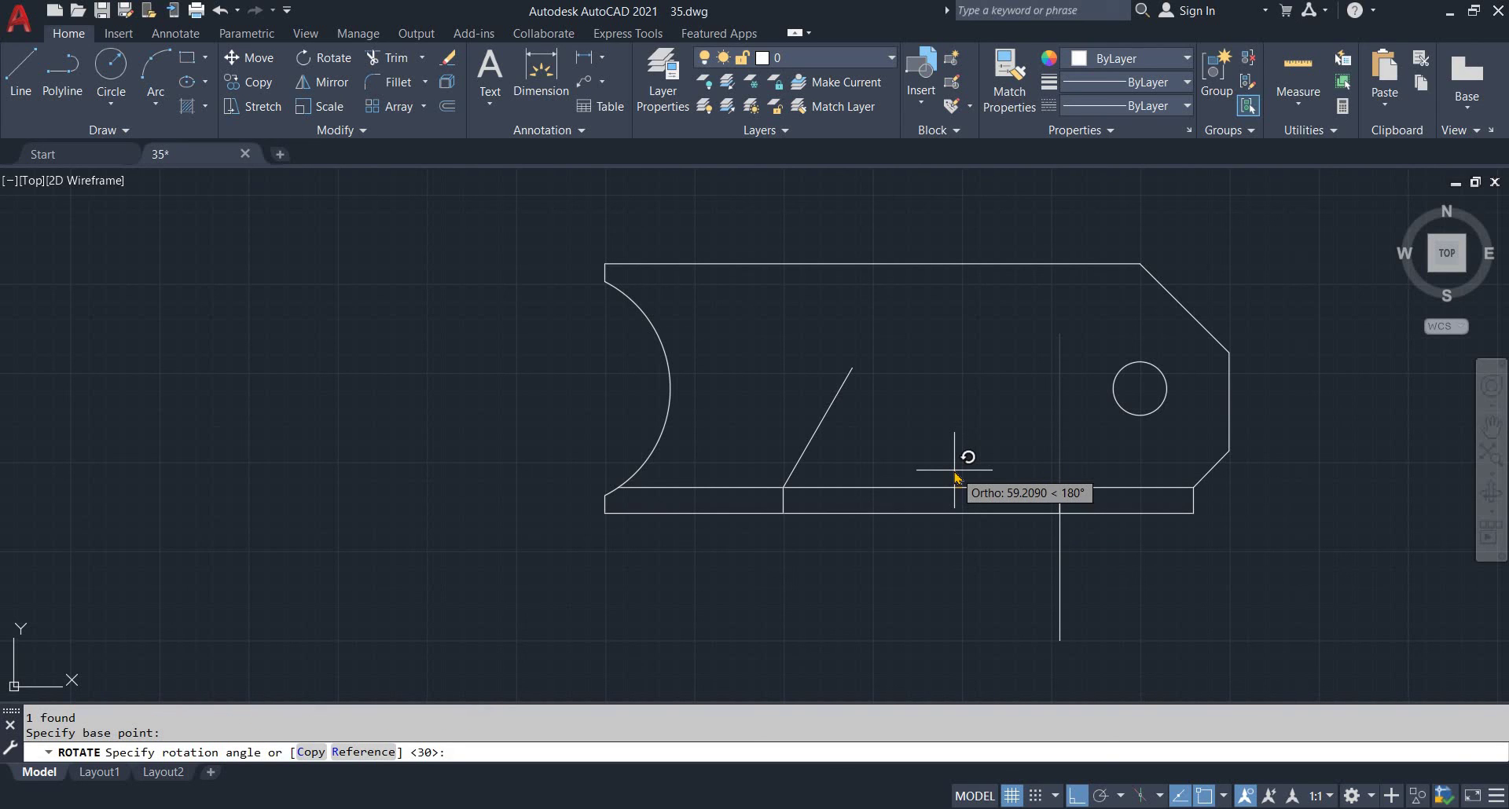
type("50")
key("Return")
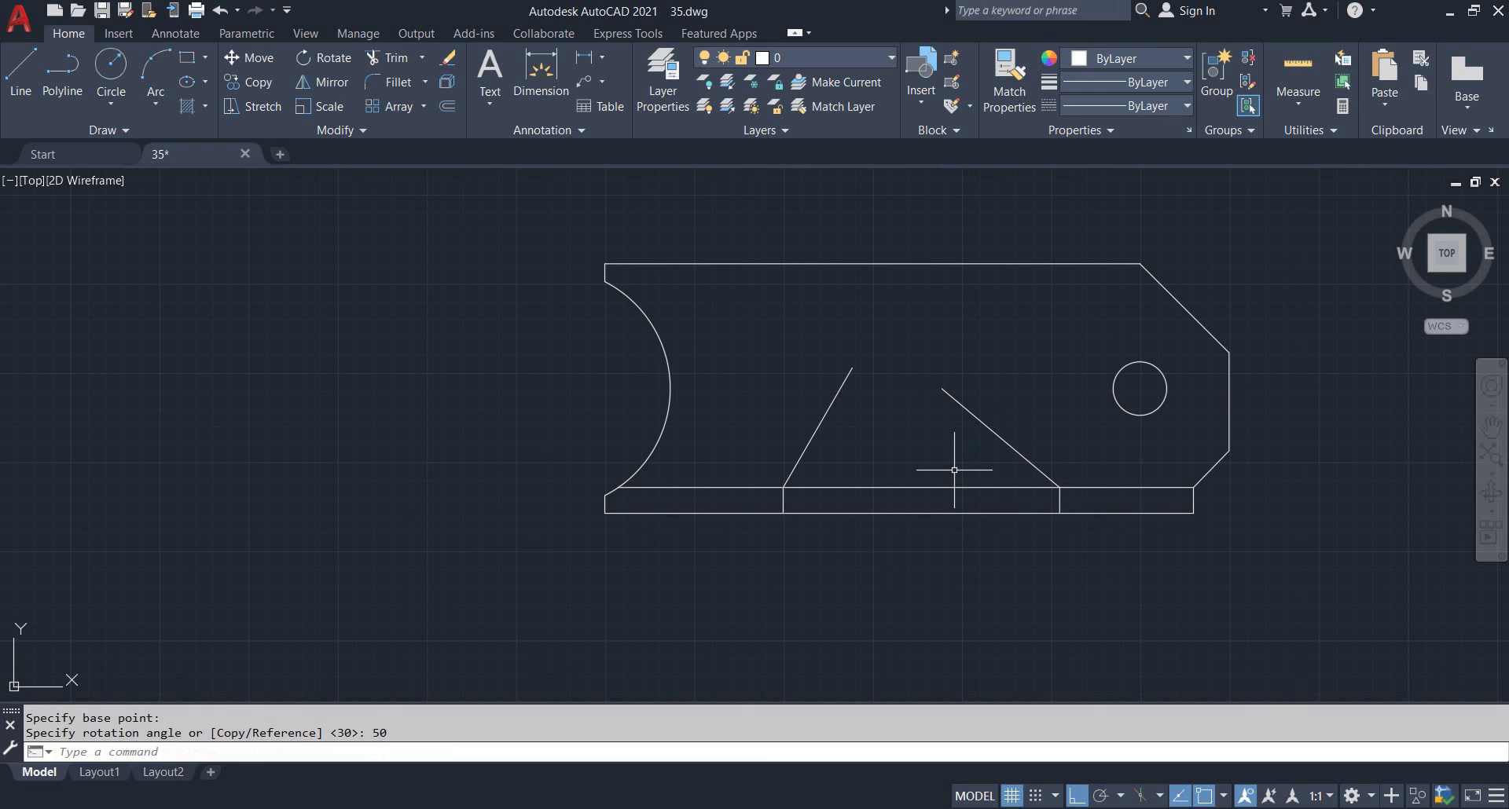
Join the two slanted notch lines in a sharp corner using Fillet with radius 0
key("Escape")
key("Escape")
type("f")
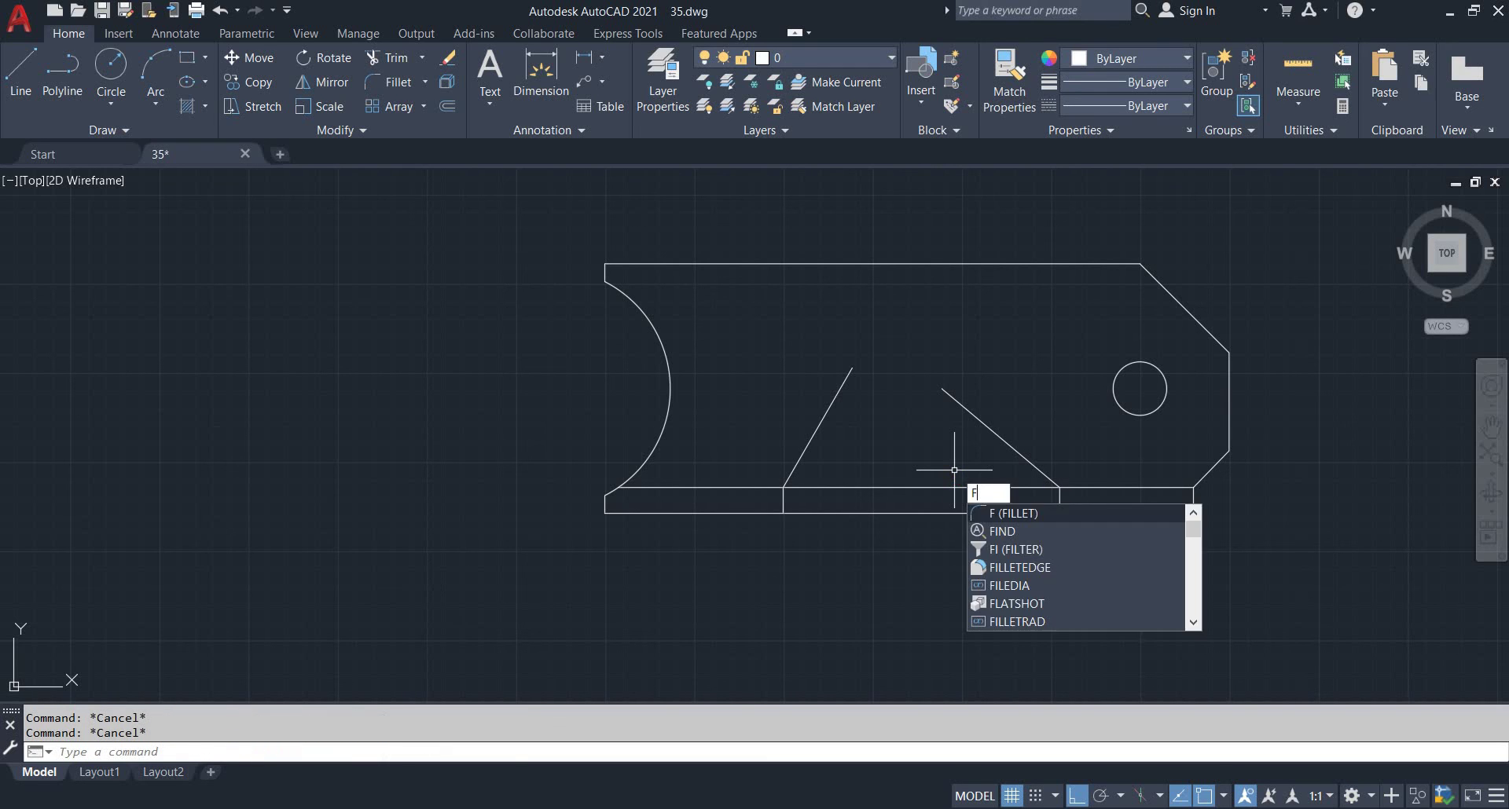
key("Return")
type("r")
key("Return")
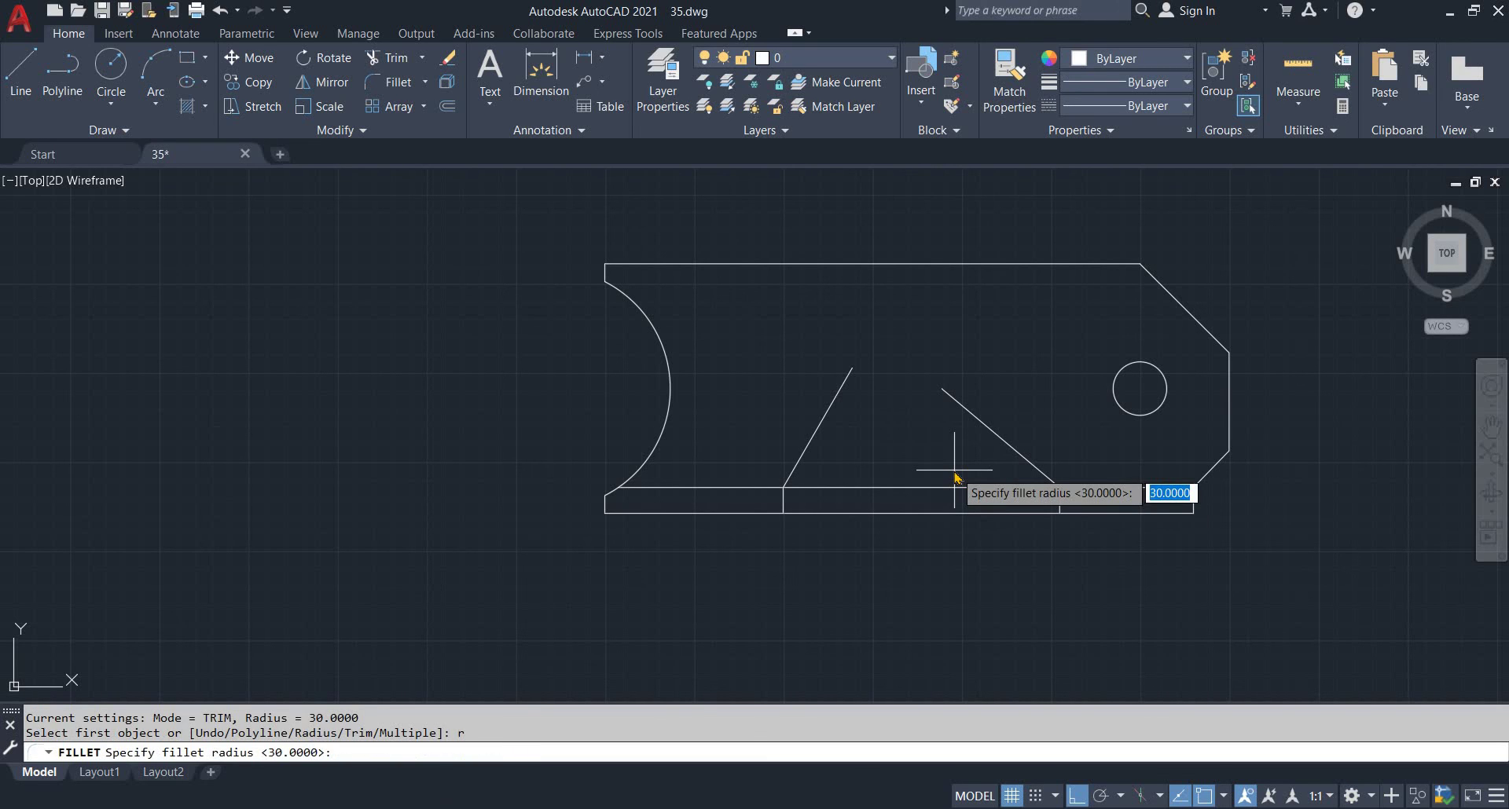
type("0")
key("Return")
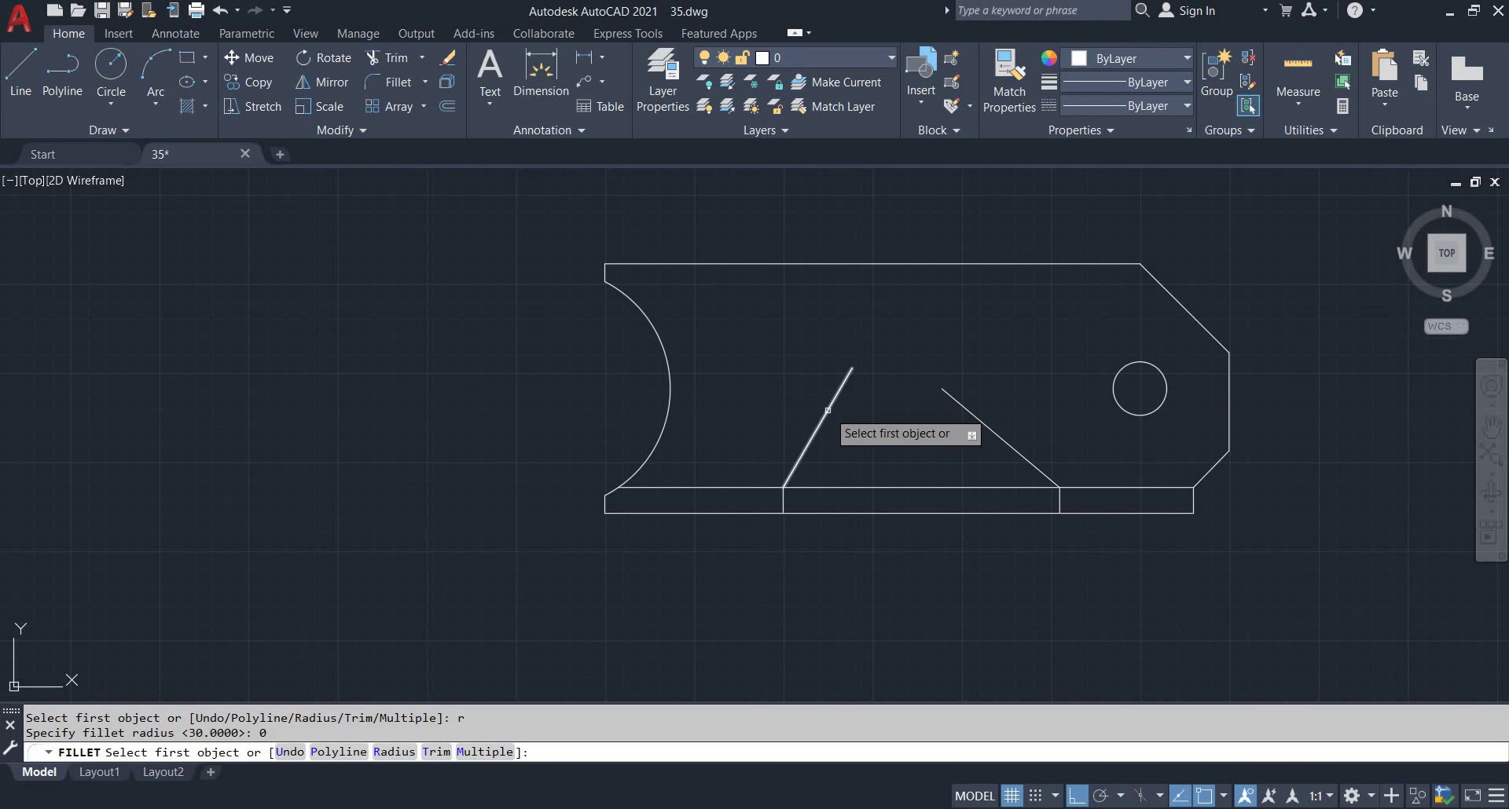
left_click(828, 410)
left_click(972, 410)
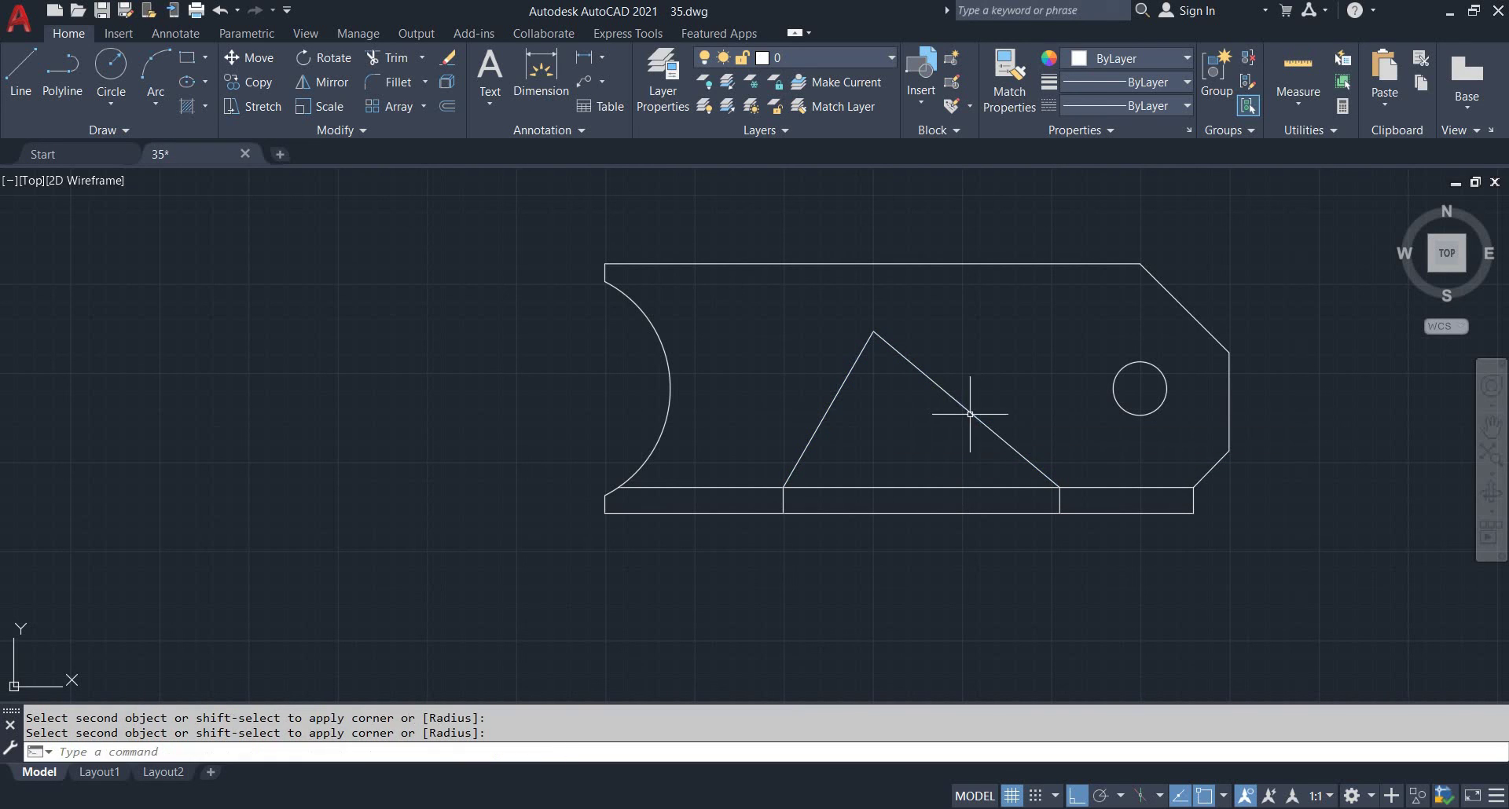
key("Escape")
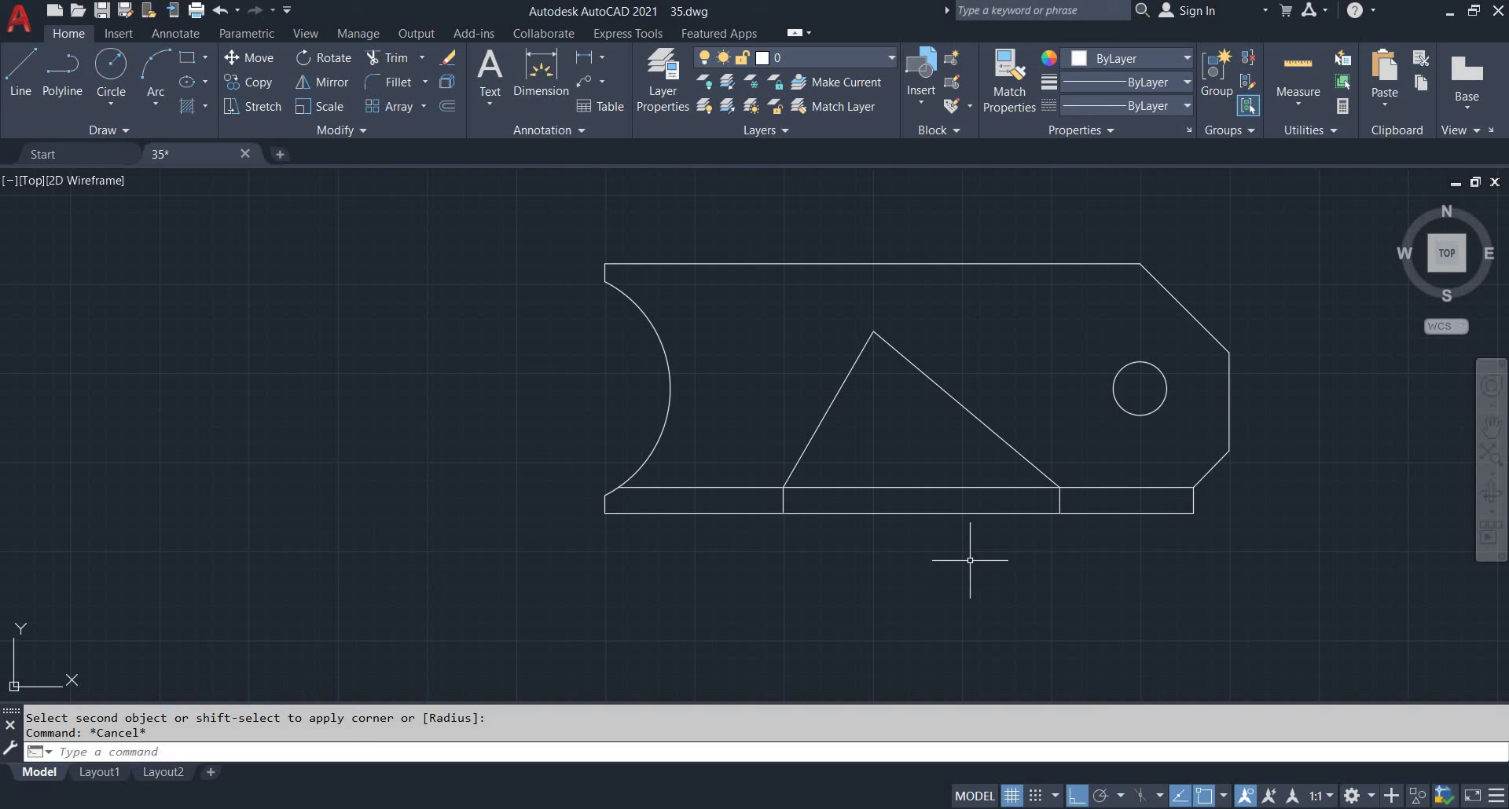
Trim away the horizontal segments closing the notch and the two short vertical lines below the right bottom edge
type("tr")
key("Return")
left_click_drag(886, 470, 874, 544)
left_click_drag(1229, 496, 1051, 495)
key("Escape")
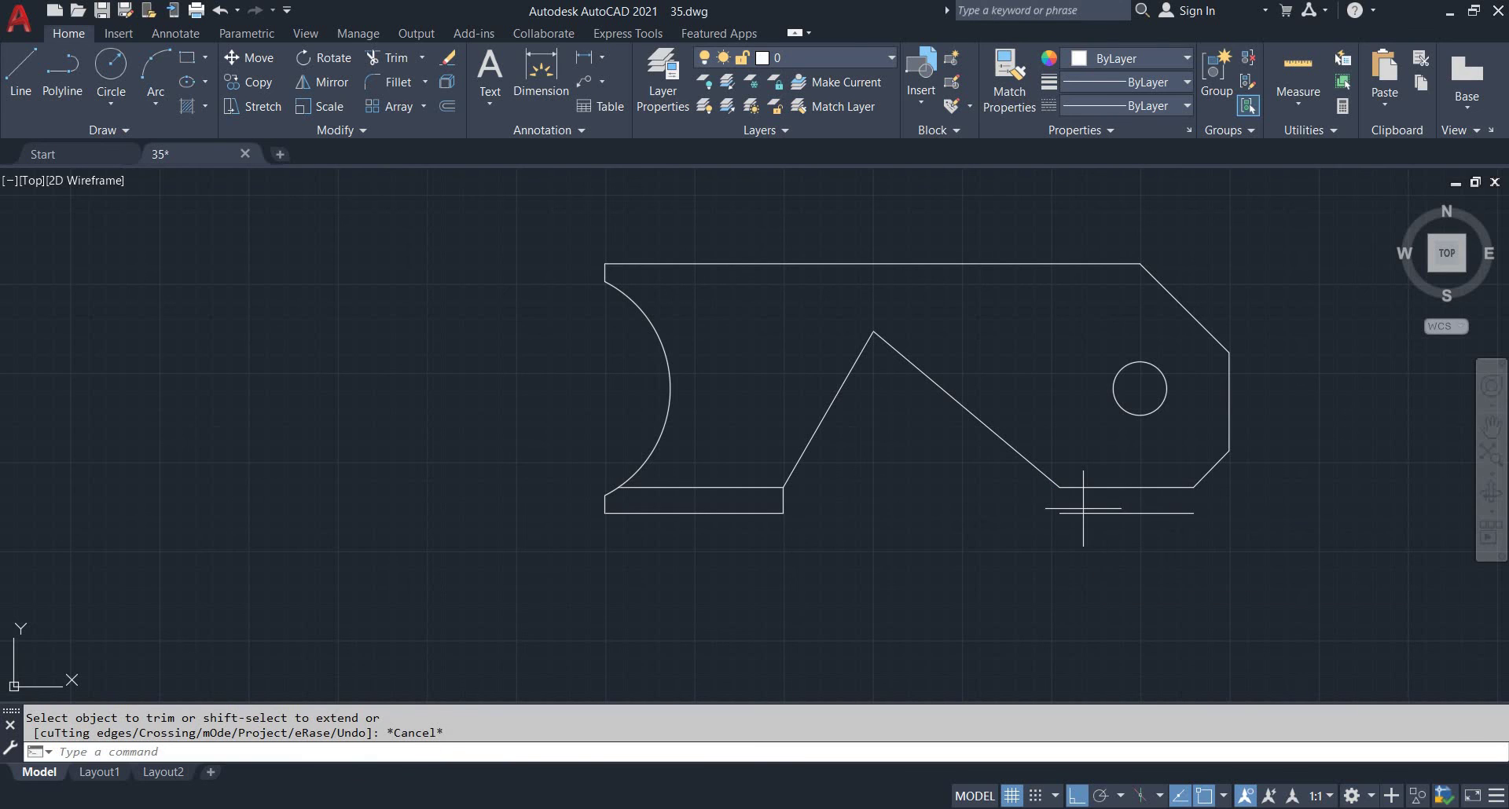
Erase the leftover line beneath the right bottom edge and the inner horizontal line above the left bottom edge
left_click(1082, 512)
left_click(1061, 528)
key("Delete")
left_click(731, 484)
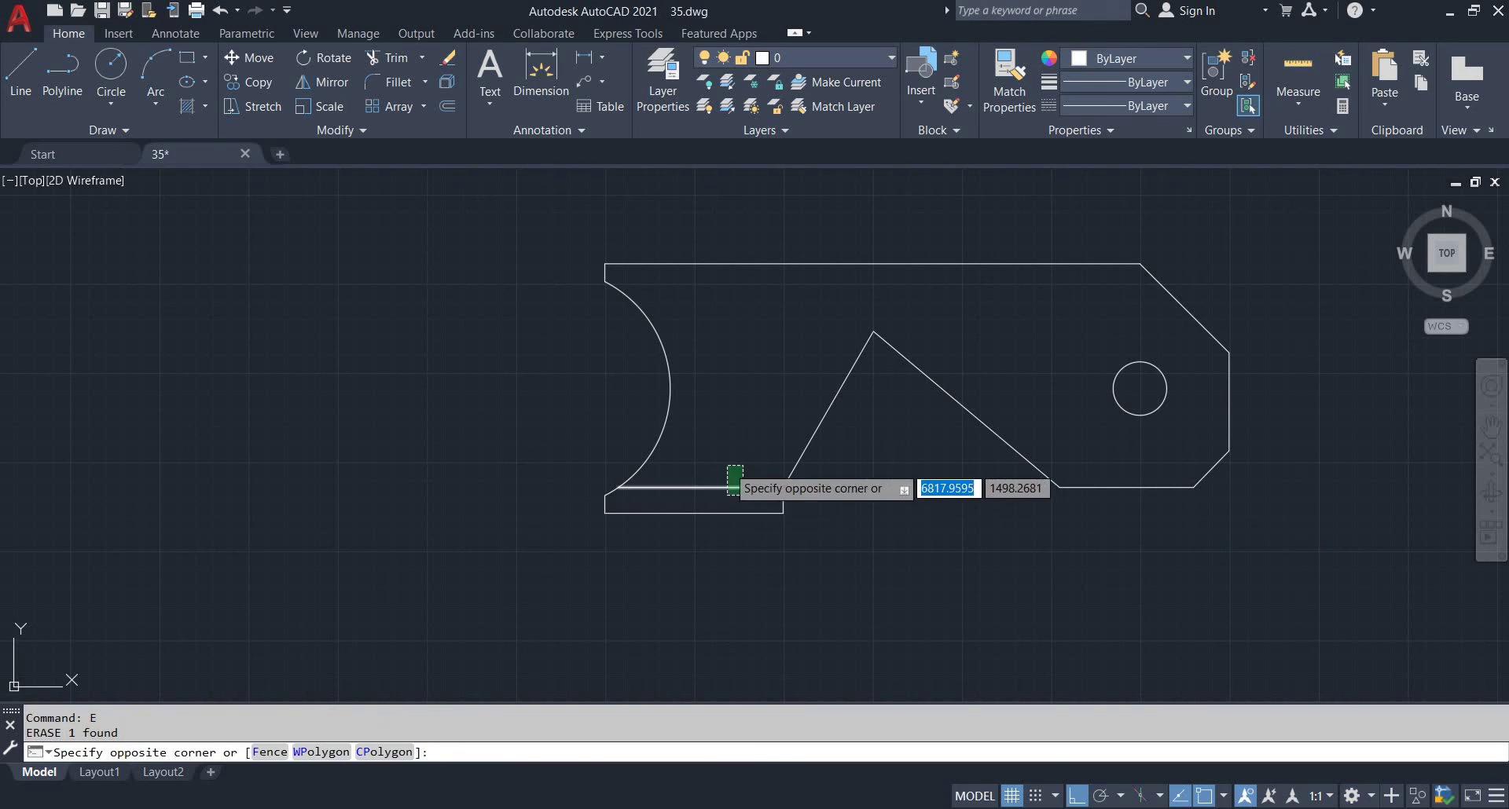
left_click(726, 466)
scroll(931, 515, "down", 2)
Check the notch top's diameter in the reference drawing and fillet the two slanted notch sides with a radius of 30
key("alt+Tab")
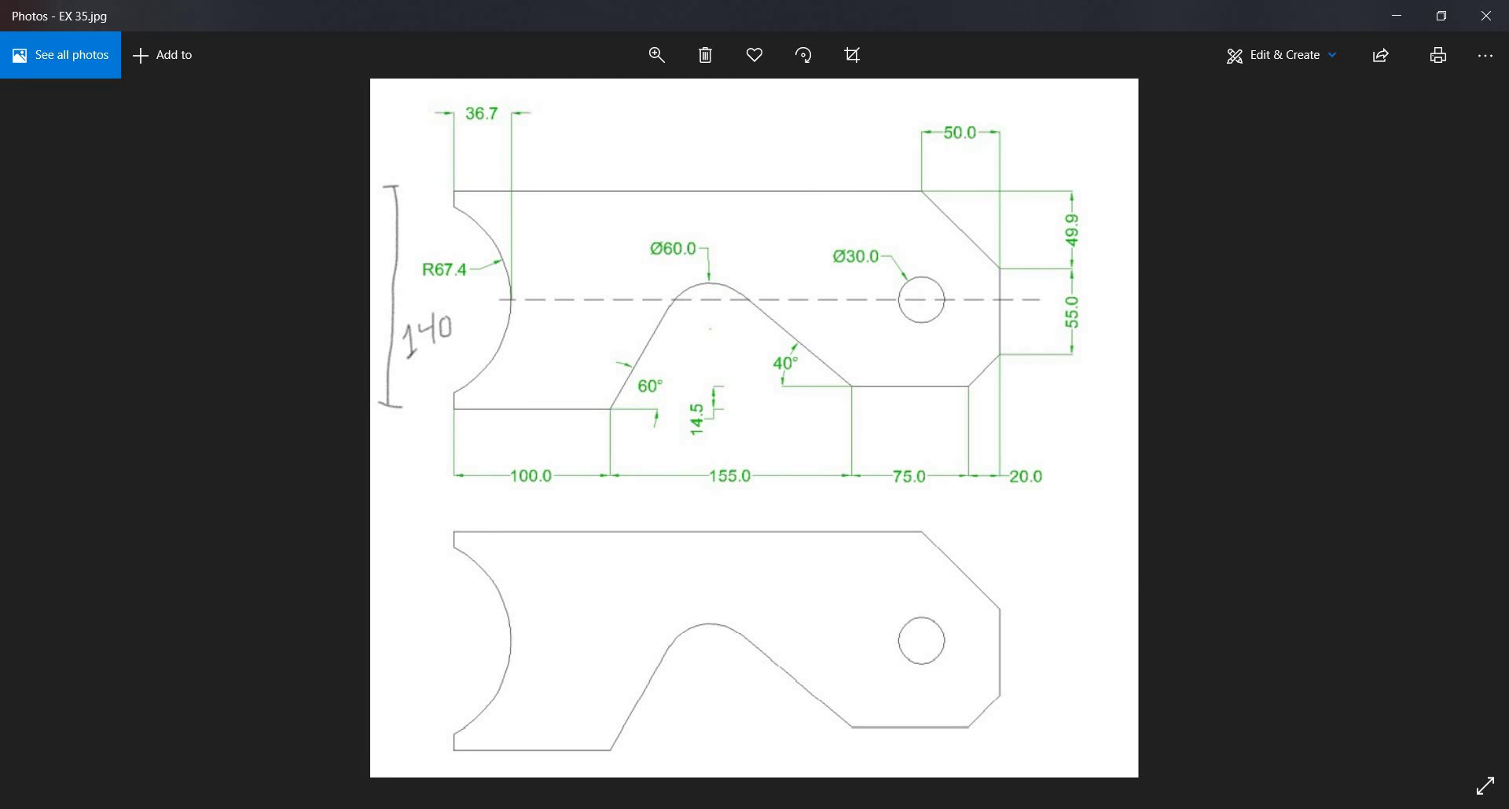
key("alt+Tab")
scroll(872, 469, "up", 2)
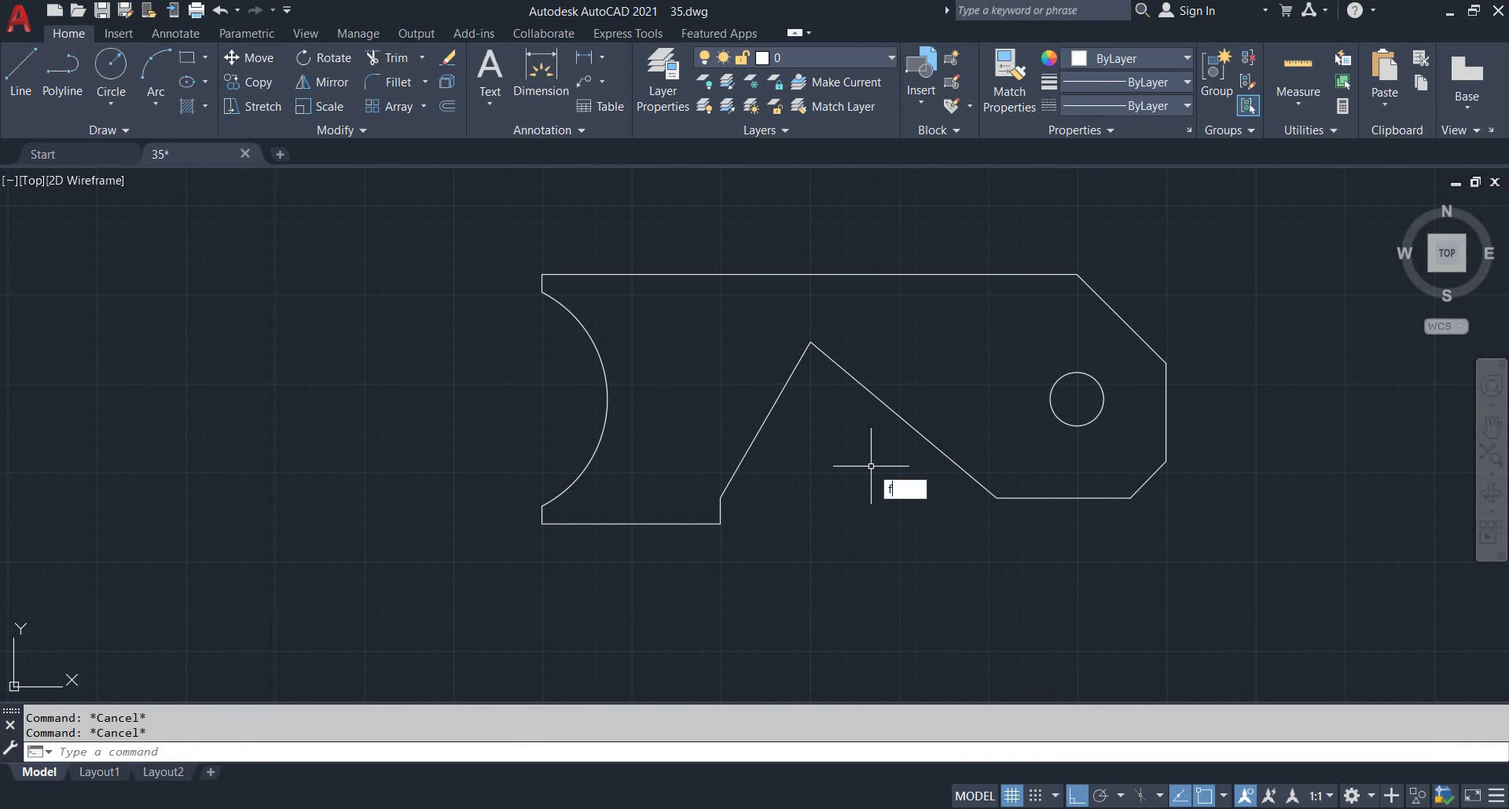
key("Return")
type("r")
key("Return")
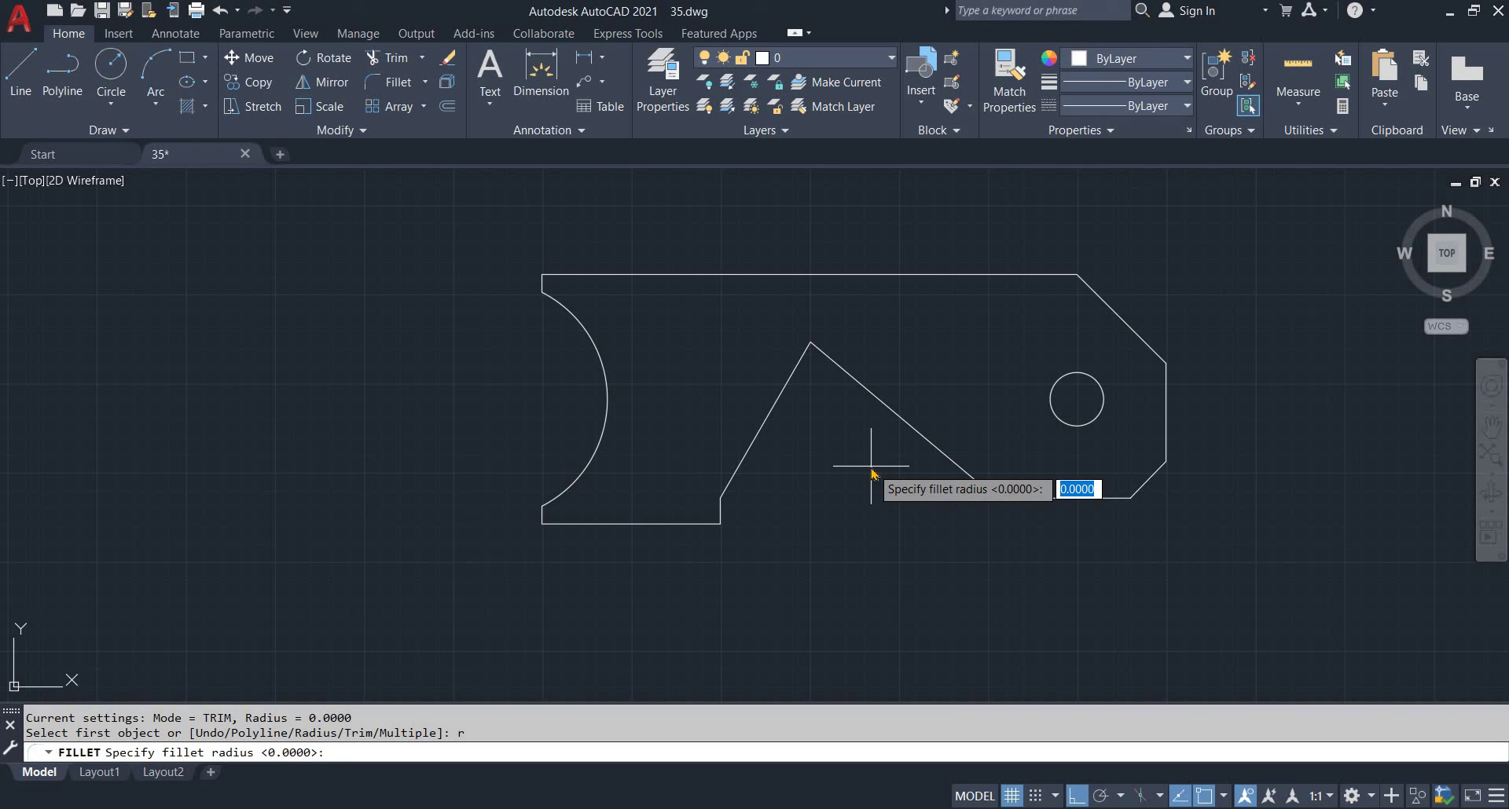
type("30")
key("Return")
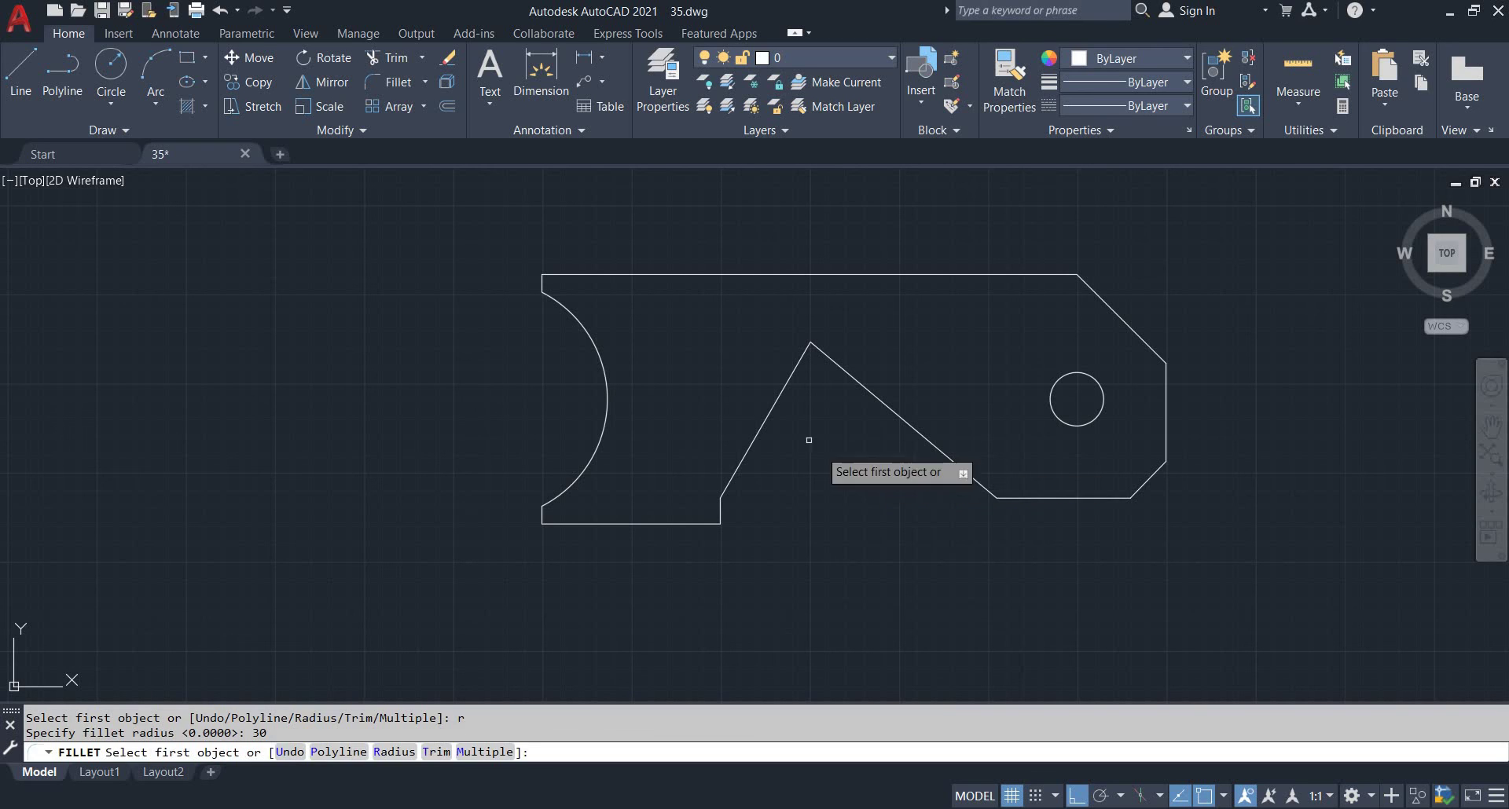
left_click(779, 395)
left_click(841, 367)
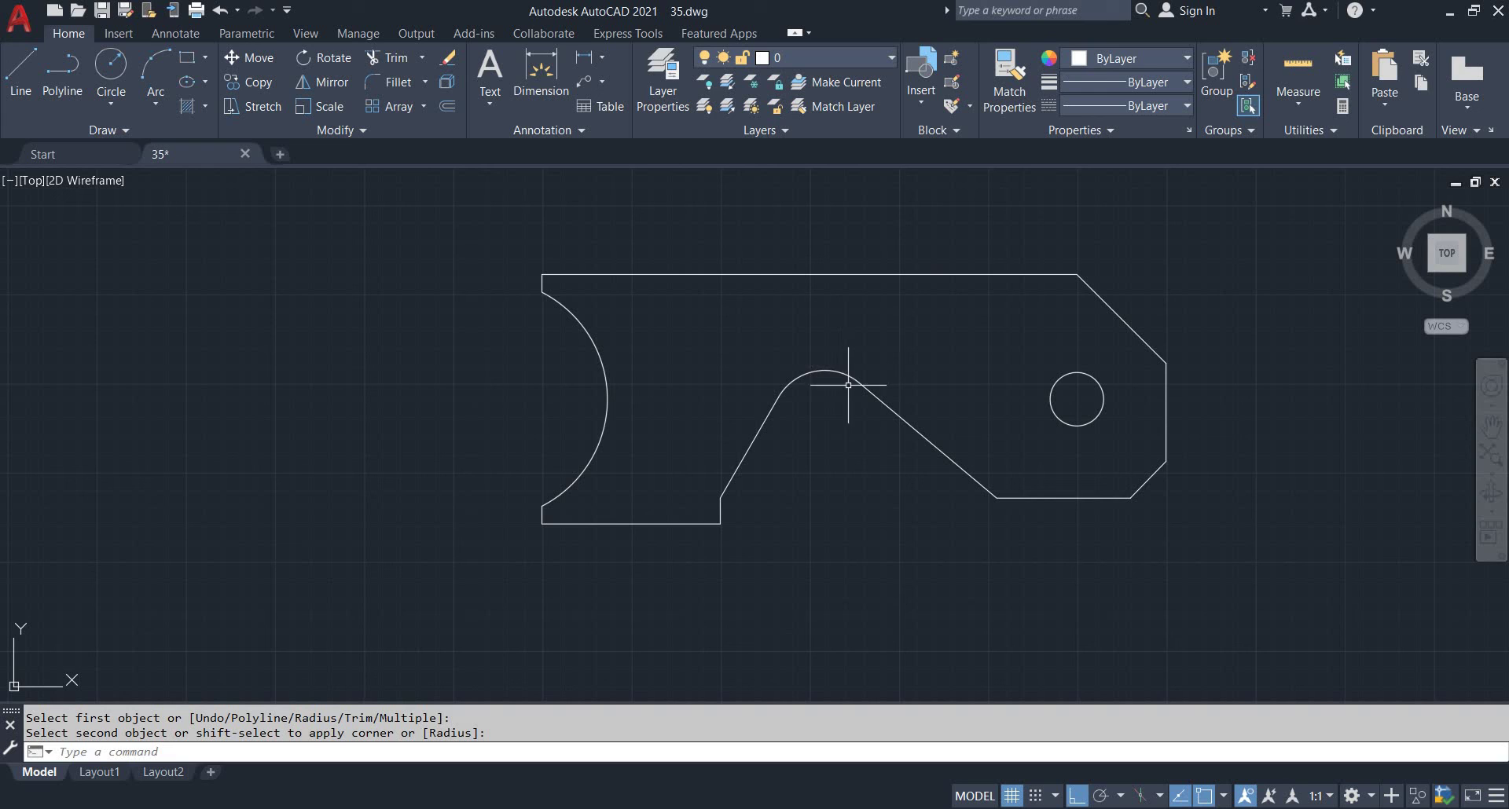
Place the AutoCAD window and the EX 35.jpg reference photo side by side, with the whole profile in view
key("alt+Tab")
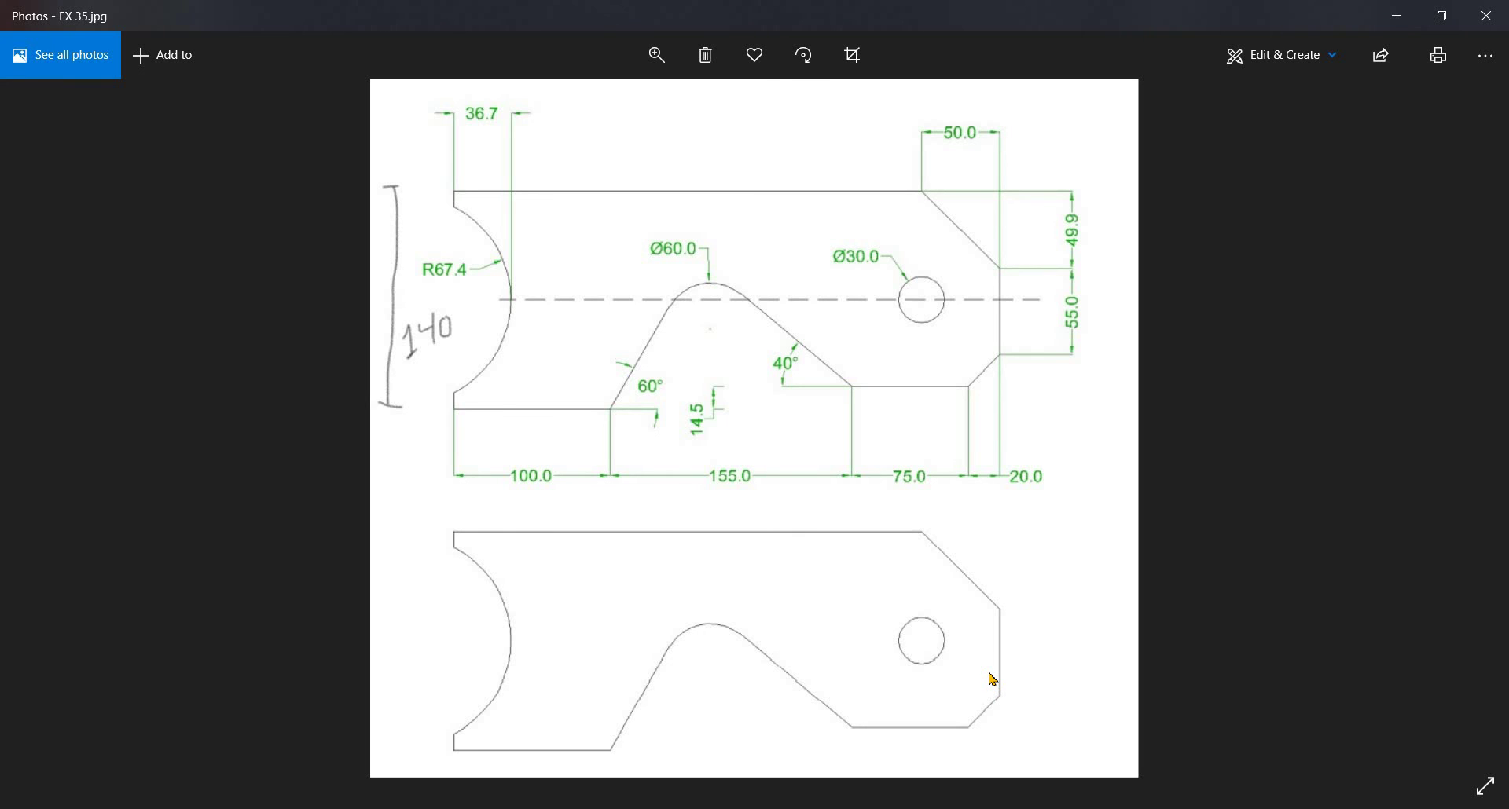
key("alt+Tab")
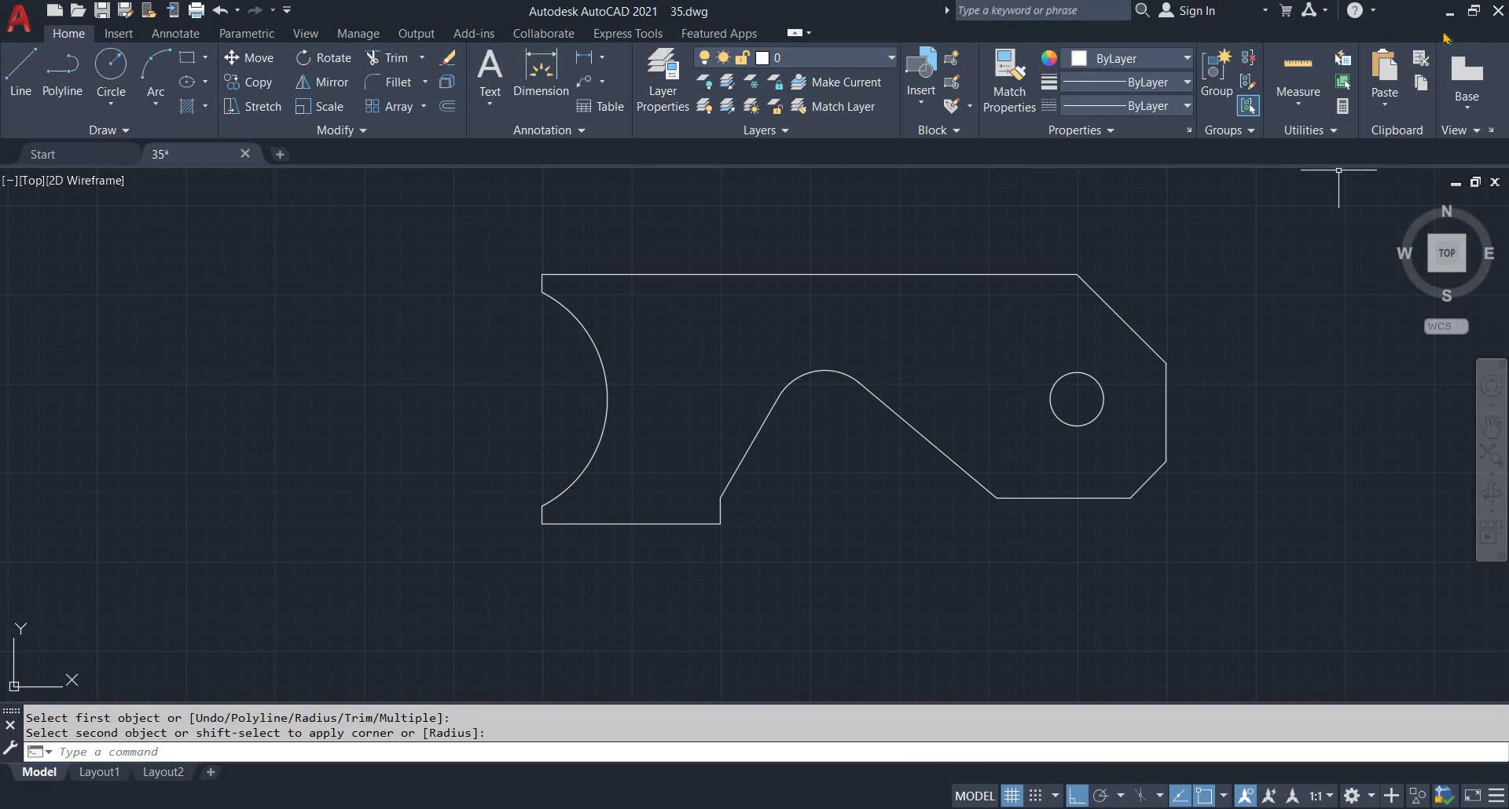
key("alt+Tab")
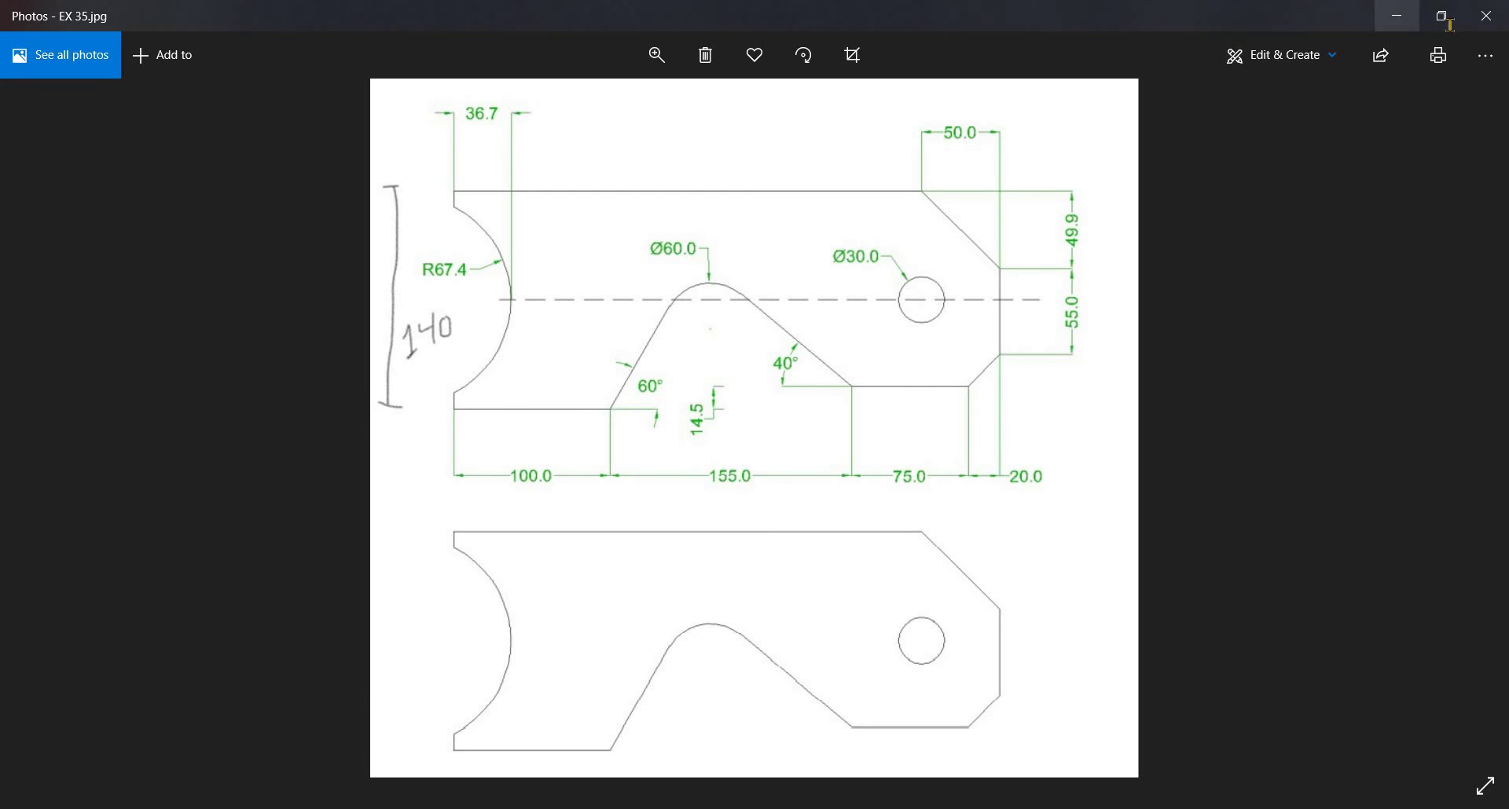
left_click(1430, 11)
left_click(1474, 14)
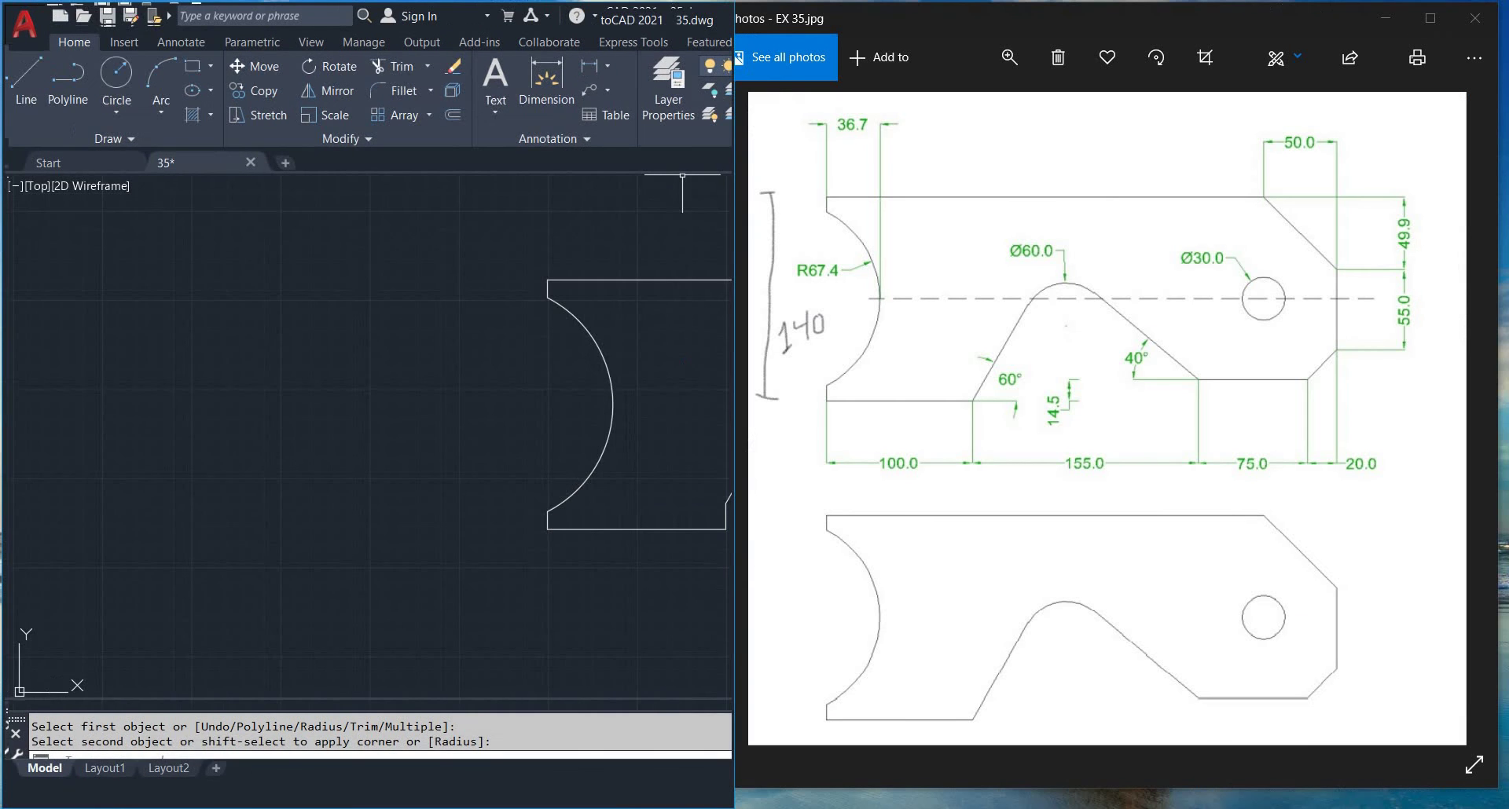
left_click(535, 408)
scroll(535, 408, "down", 1)
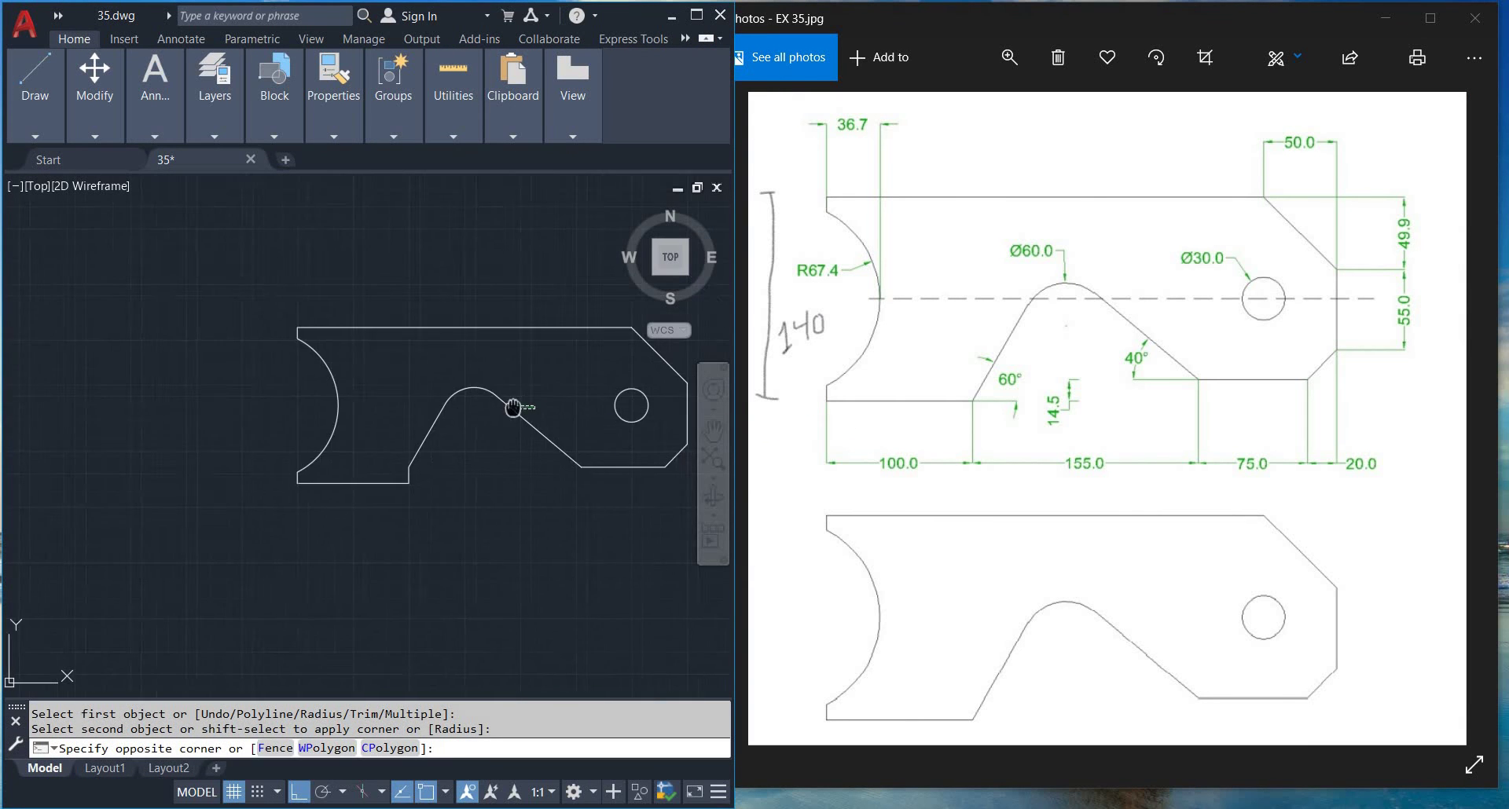
middle_click_drag(512, 408, 467, 410)
key("Escape")
key("Escape")
middle_click_drag(566, 511, 548, 528)
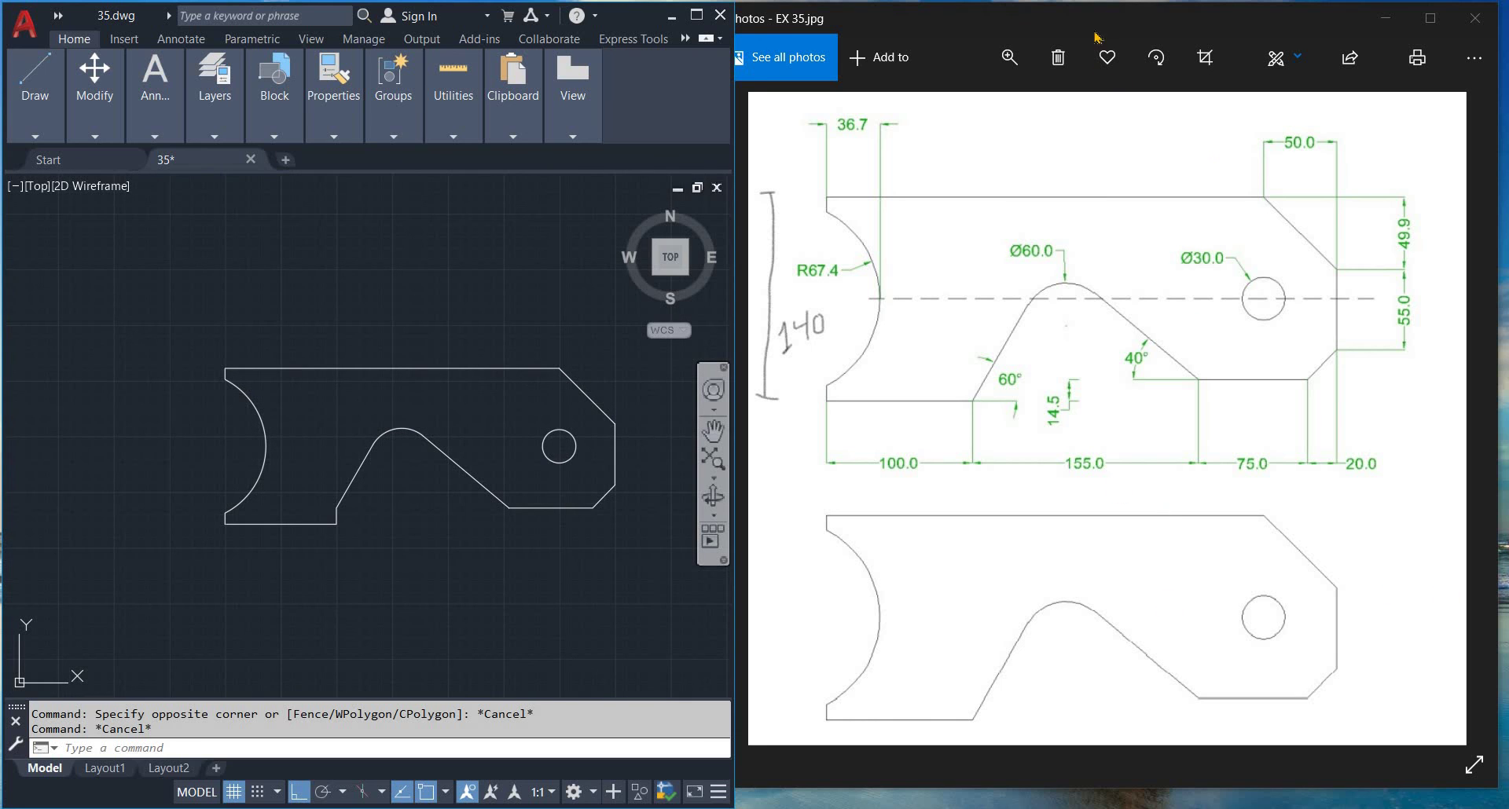
left_click_drag(1077, 21, 1095, 29)
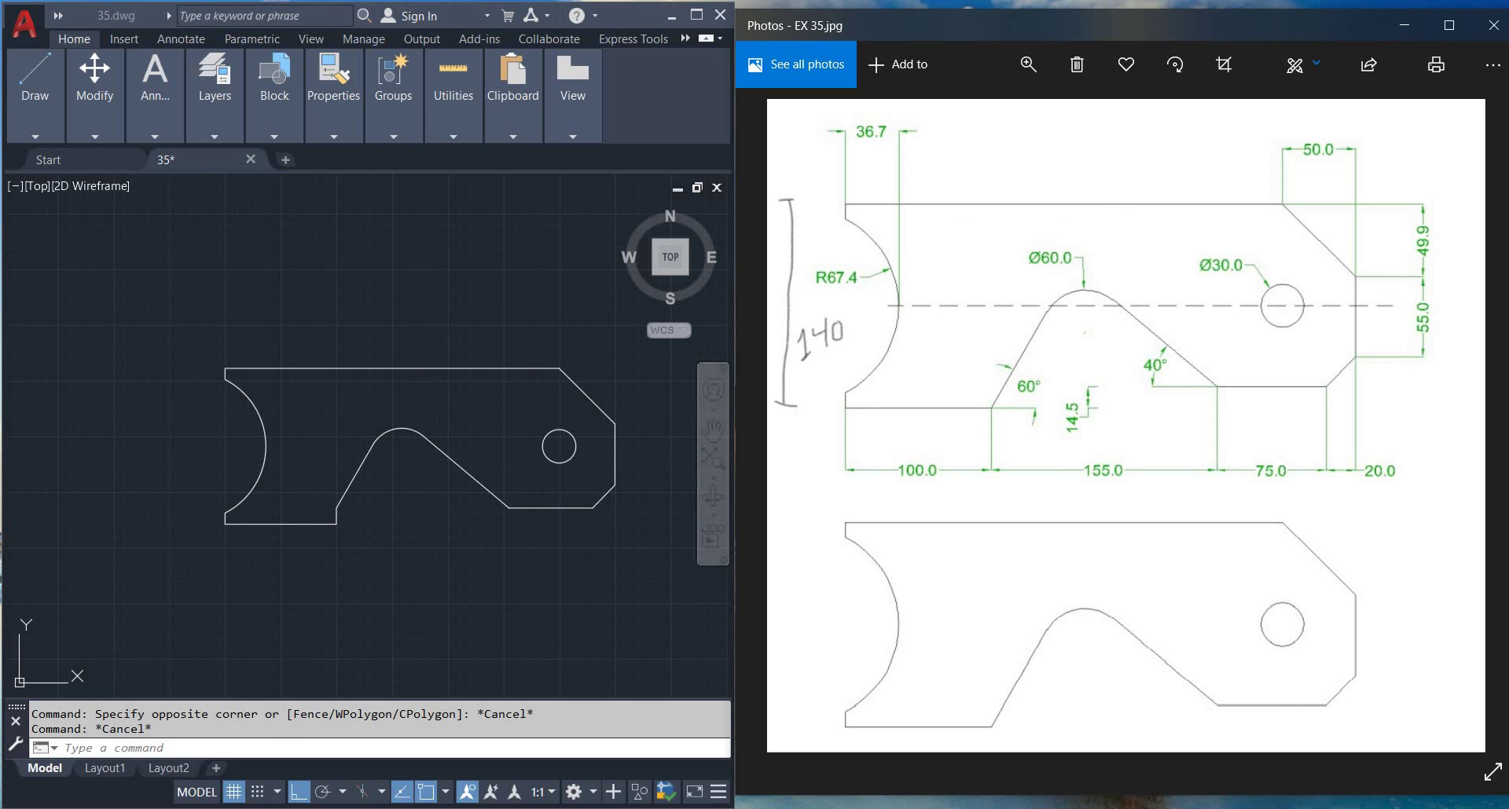
Compare the drawn profile with the reference drawing, examining the notch and the bottom edges on both sides of it
left_click(581, 553)
scroll(548, 538, "down", 2)
mouse_move(544, 539)
middle_mouse_down()
mouse_move(529, 497)
mouse_move(461, 431)
middle_mouse_up()
scroll(514, 361, "up", 2)
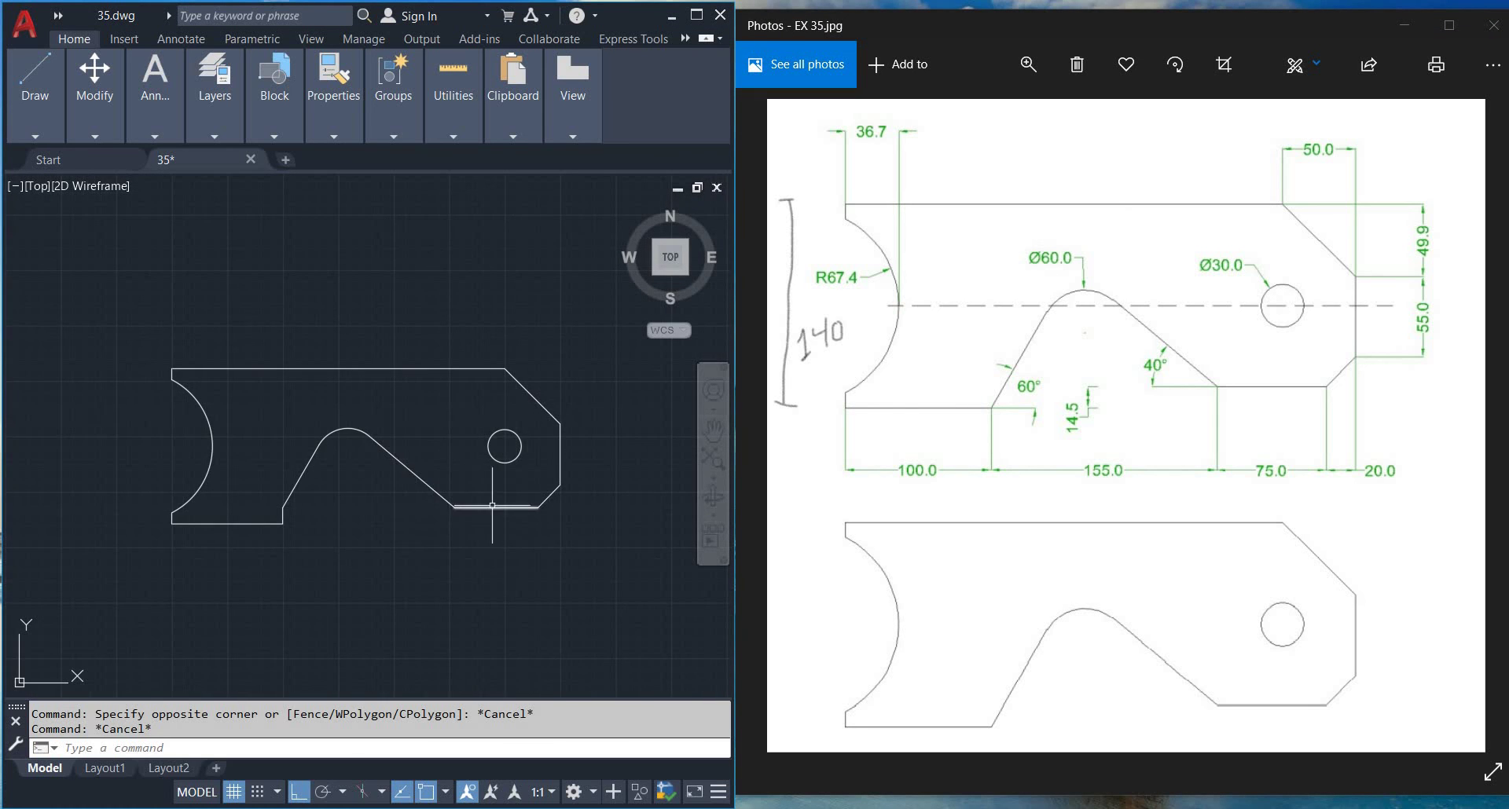
scroll(252, 511, "up", 2)
mouse_move(252, 512)
middle_mouse_down()
mouse_move(321, 508)
mouse_move(318, 522)
middle_mouse_up()
scroll(321, 507, "down", 2)
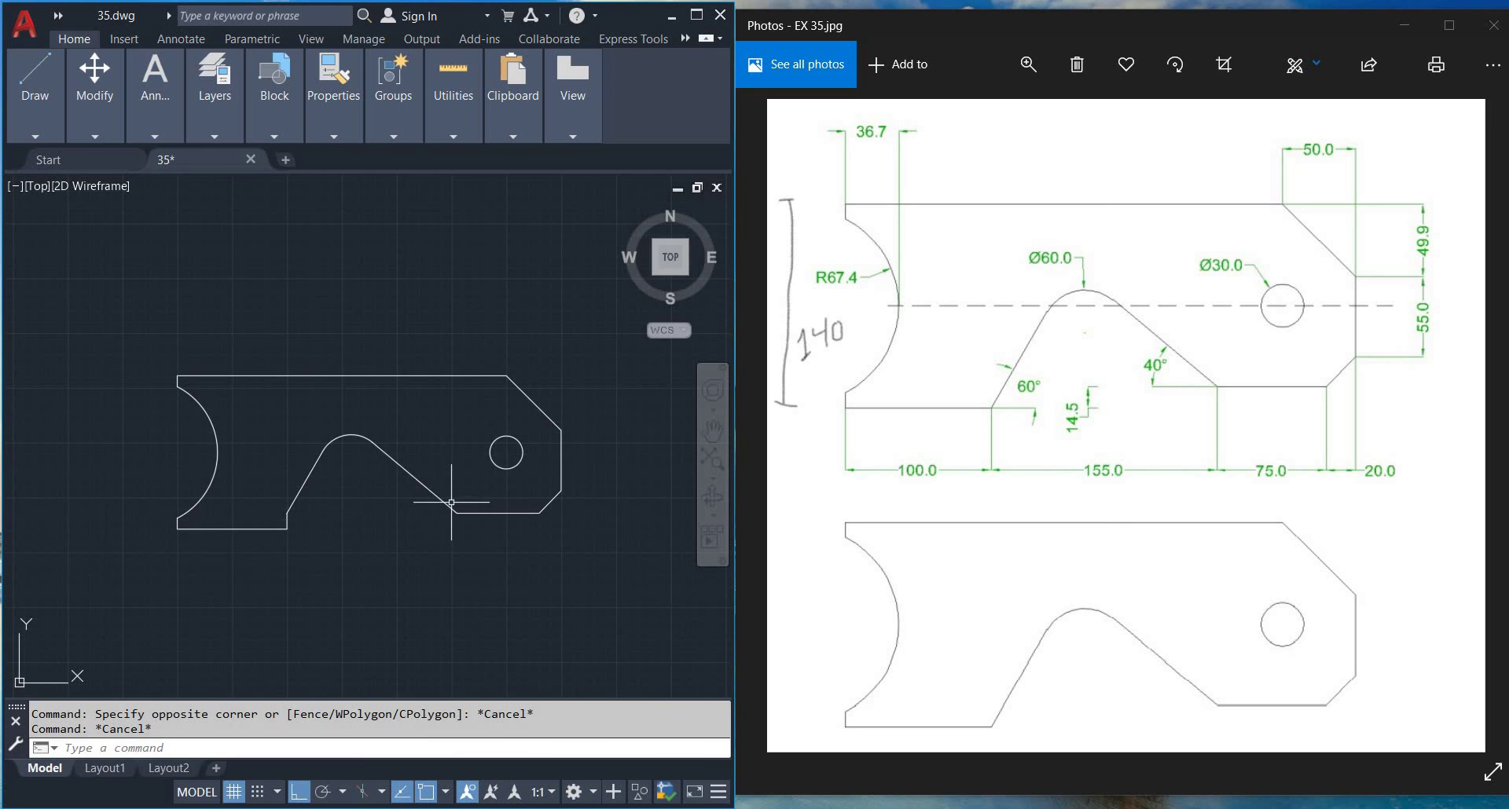